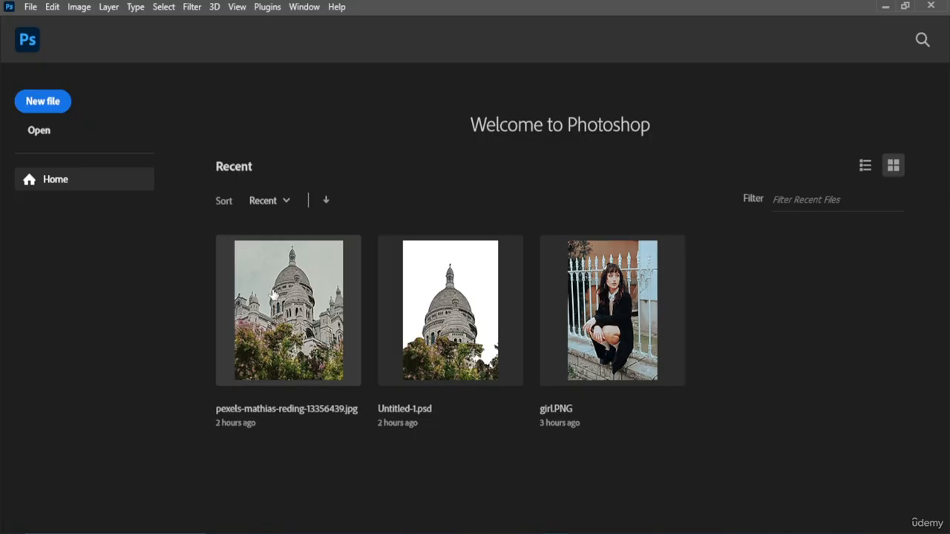
Step: Open pexels-mathias-reding-13356439.jpg from the recent files and turn off Auto-Select for the Move tool
{"action": "left_click", "coordinate": [259, 321]}
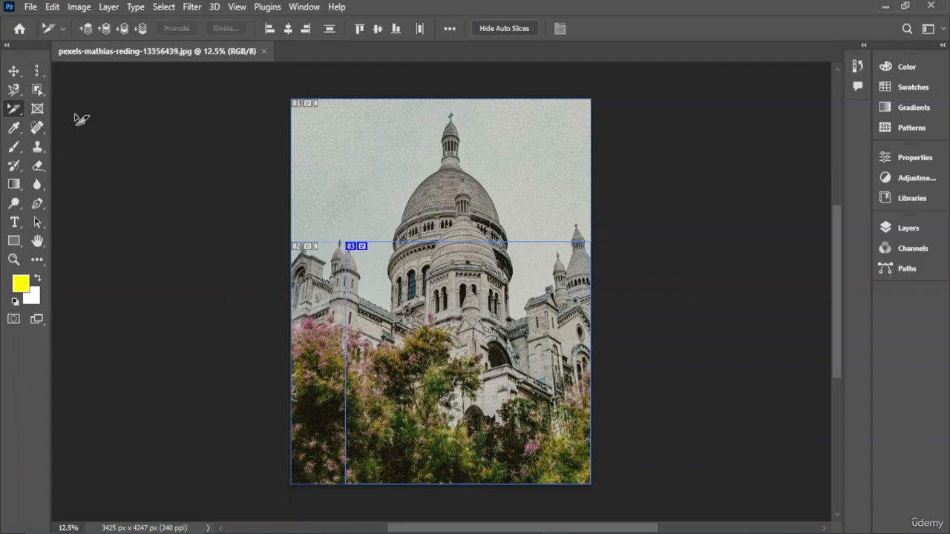
{"action": "left_click", "coordinate": [13, 71]}
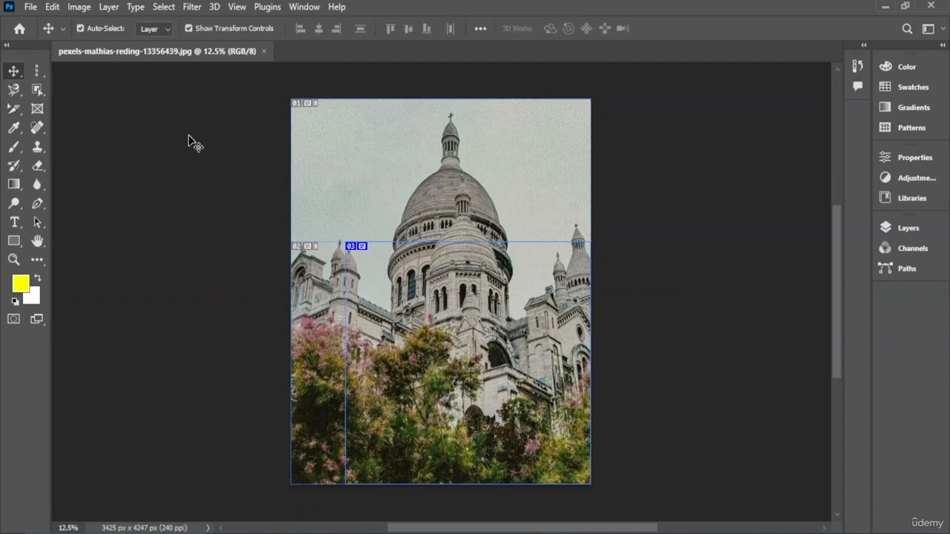
{"action": "left_click", "coordinate": [80, 28]}
Step: Create a new document from the recent A4 preset and close the cathedral photo
{"action": "left_click", "coordinate": [29, 7]}
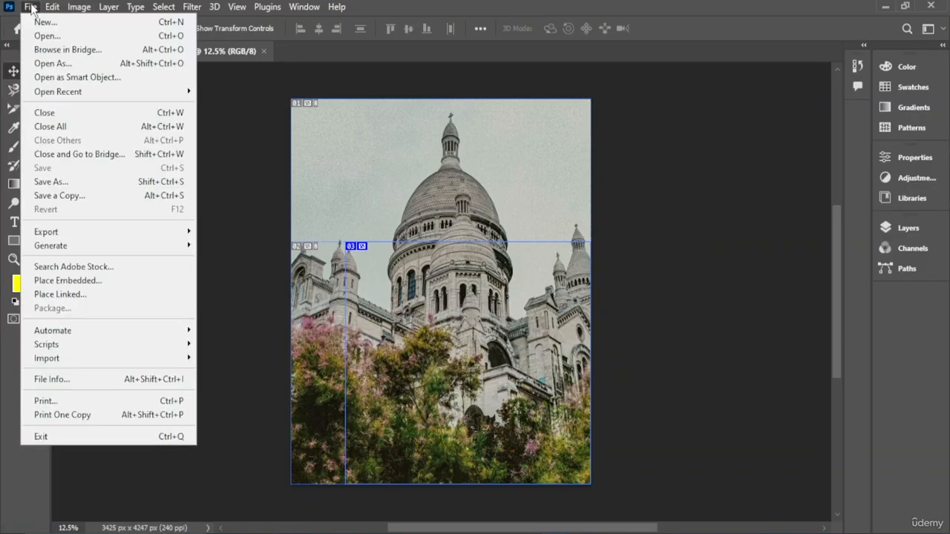
{"action": "left_click", "coordinate": [43, 23]}
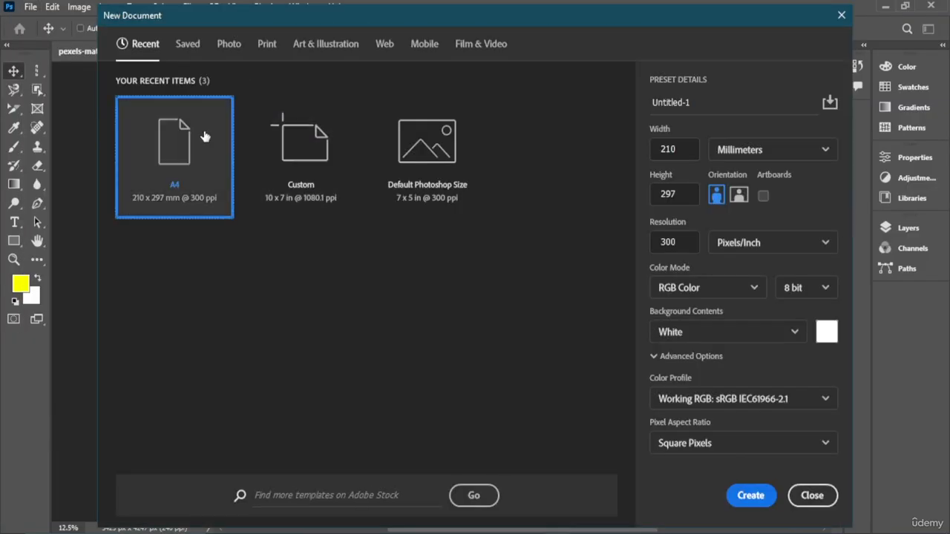
{"action": "left_click", "coordinate": [748, 496]}
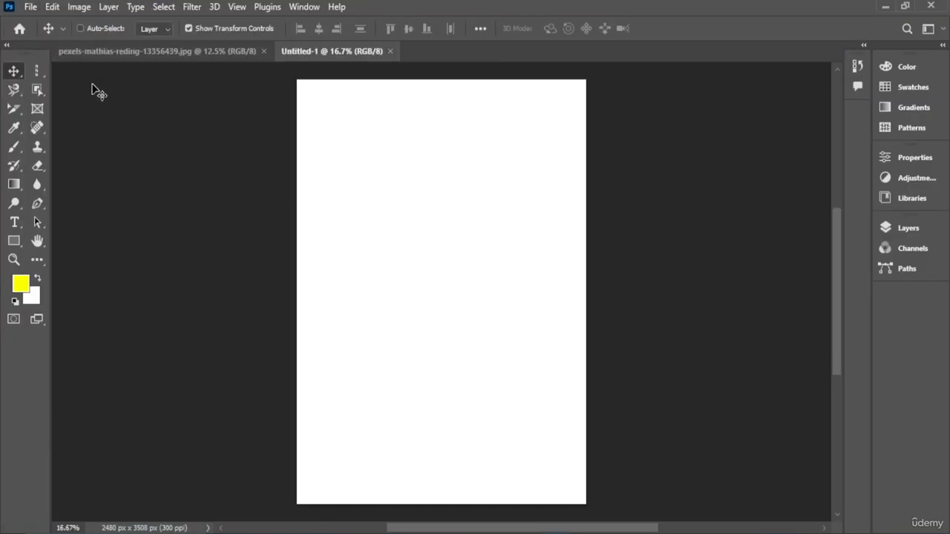
{"action": "left_click", "coordinate": [250, 53]}
{"action": "left_click", "coordinate": [263, 51]}
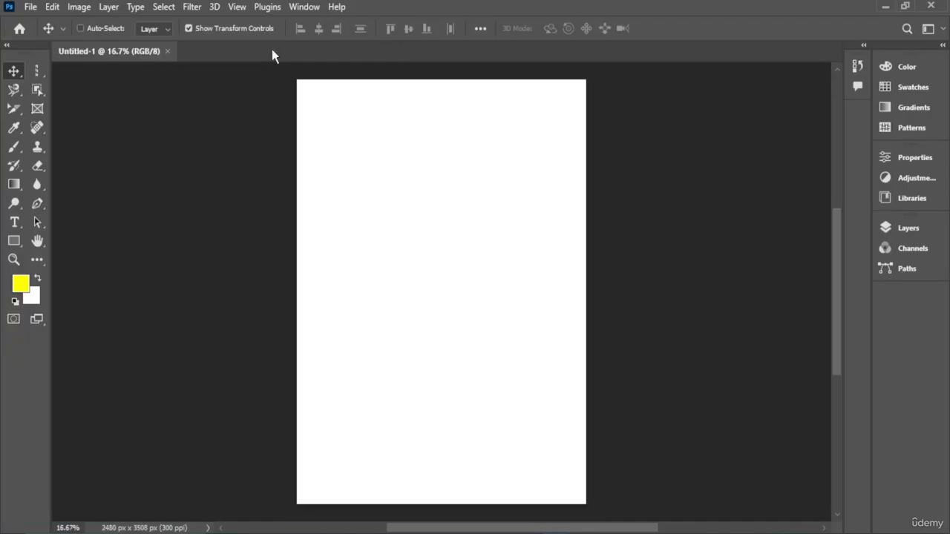
Step: Open girl.PNG from the recent files and close the blank A4 document
{"action": "left_click", "coordinate": [16, 32]}
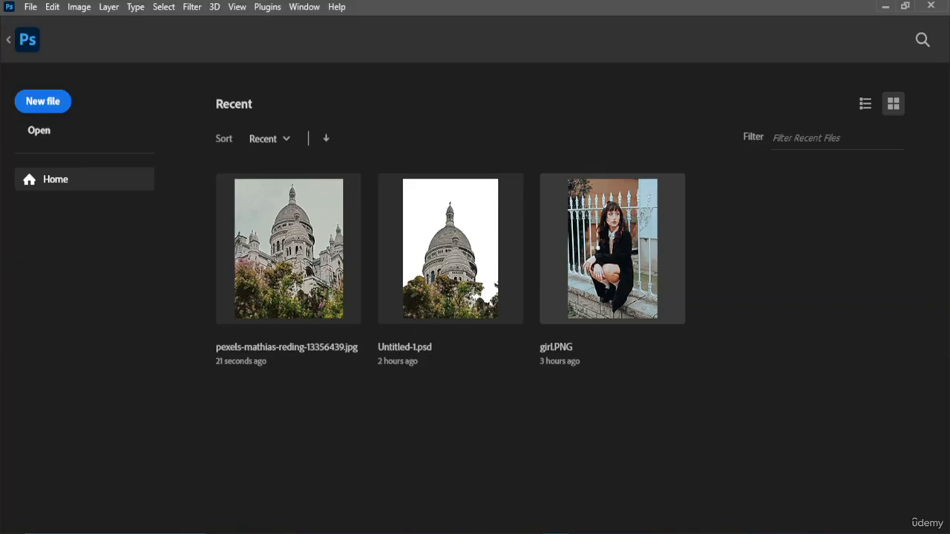
{"action": "left_click", "coordinate": [594, 246]}
{"action": "left_click", "coordinate": [167, 50]}
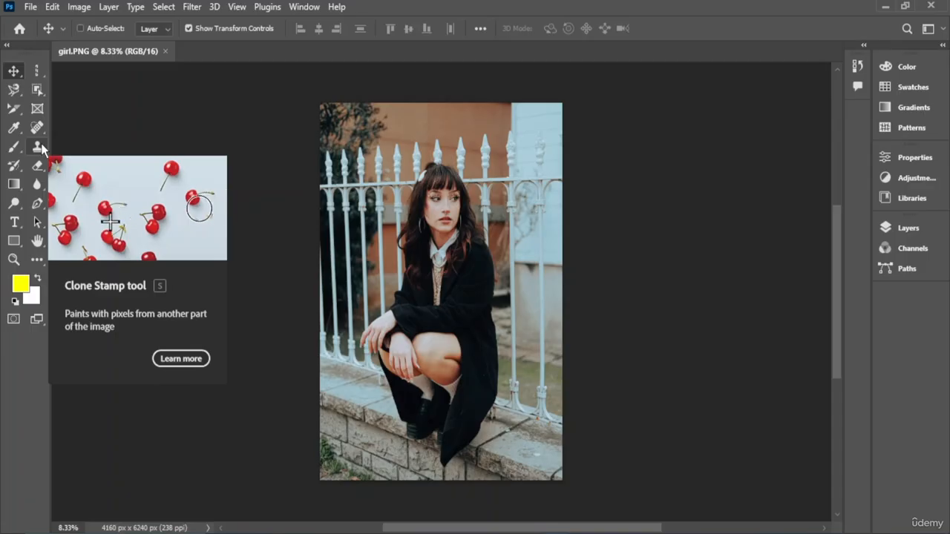
{"action": "left_click", "coordinate": [53, 7]}
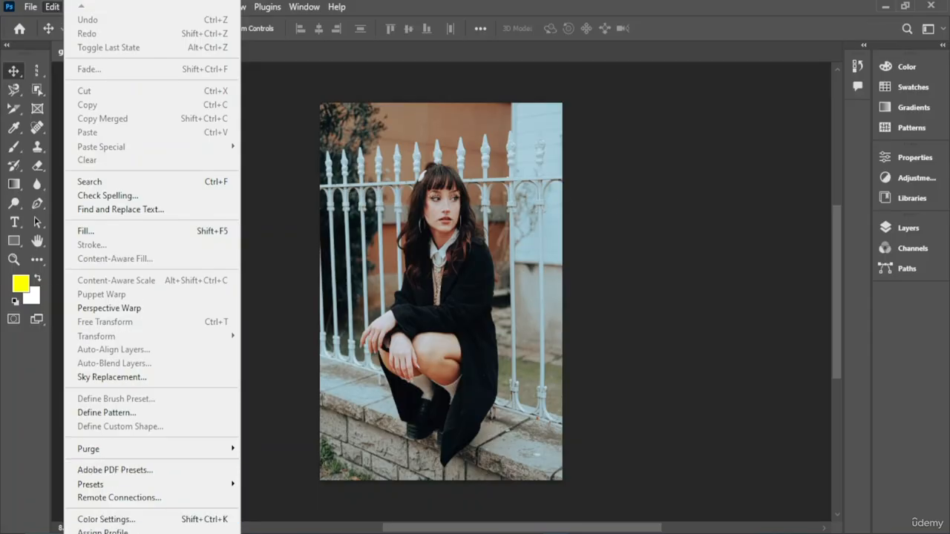
{"action": "mouse_move", "coordinate": [152, 533]}
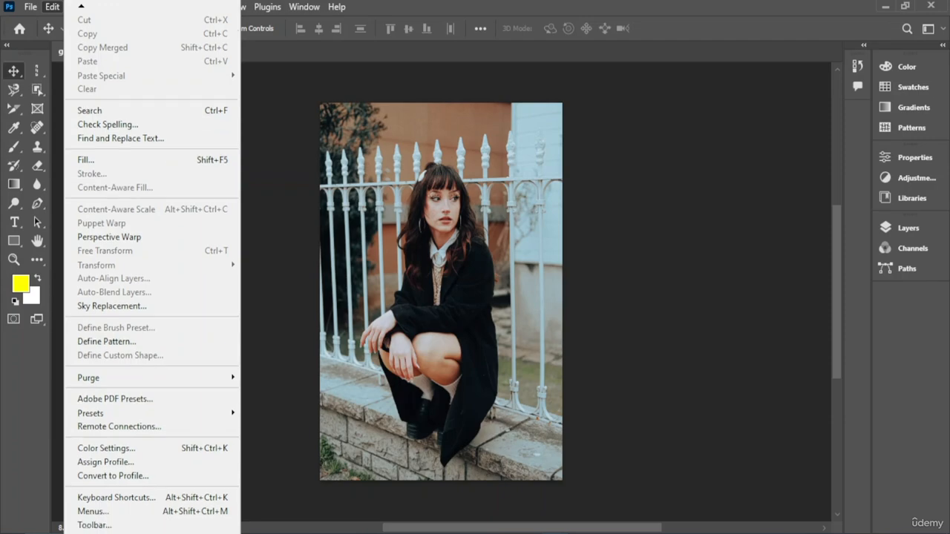
{"action": "left_click", "coordinate": [706, 268]}
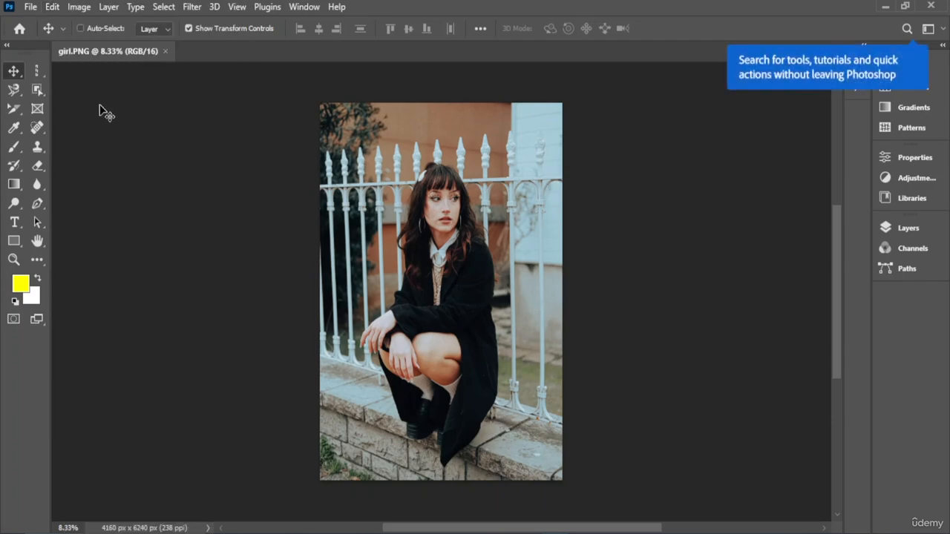
Step: Draw a rectangular frame around the woman's face with the Frame tool and shift it over the fence beside her
{"action": "left_click", "coordinate": [40, 112]}
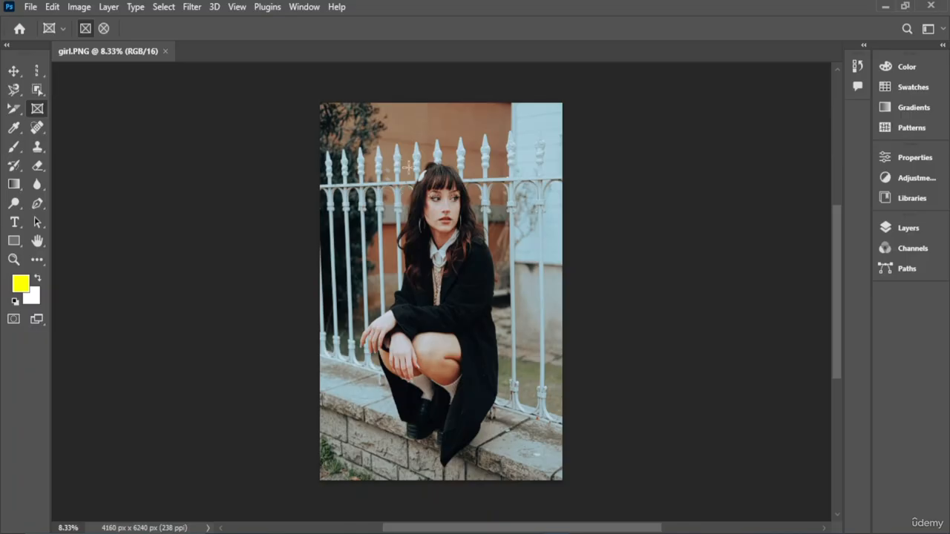
{"action": "left_click_drag", "start_coordinate": [393, 160], "coordinate": [482, 234]}
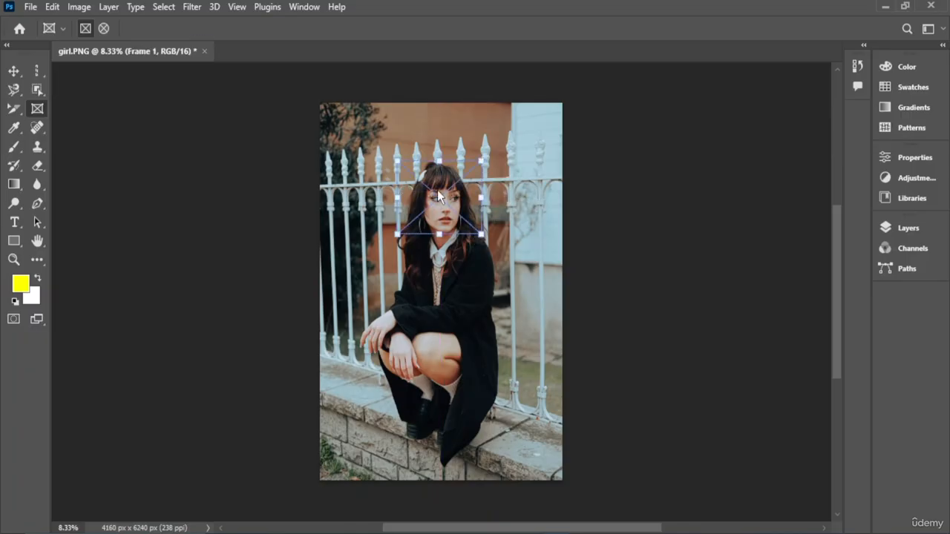
{"action": "mouse_move", "coordinate": [439, 203]}
{"action": "left_mouse_down"}
{"action": "mouse_move", "coordinate": [469, 231]}
{"action": "mouse_move", "coordinate": [438, 201]}
{"action": "left_mouse_up"}
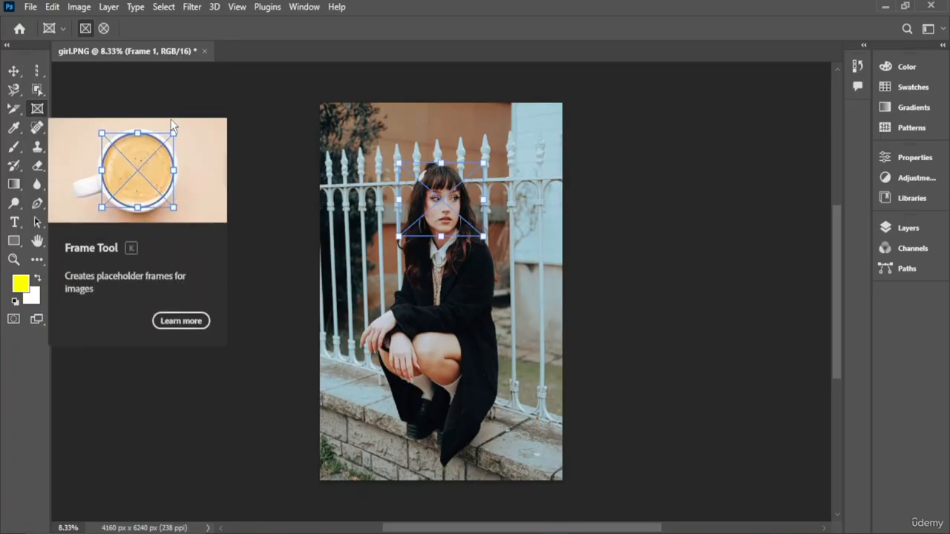
{"action": "left_click_drag", "start_coordinate": [429, 200], "coordinate": [373, 184]}
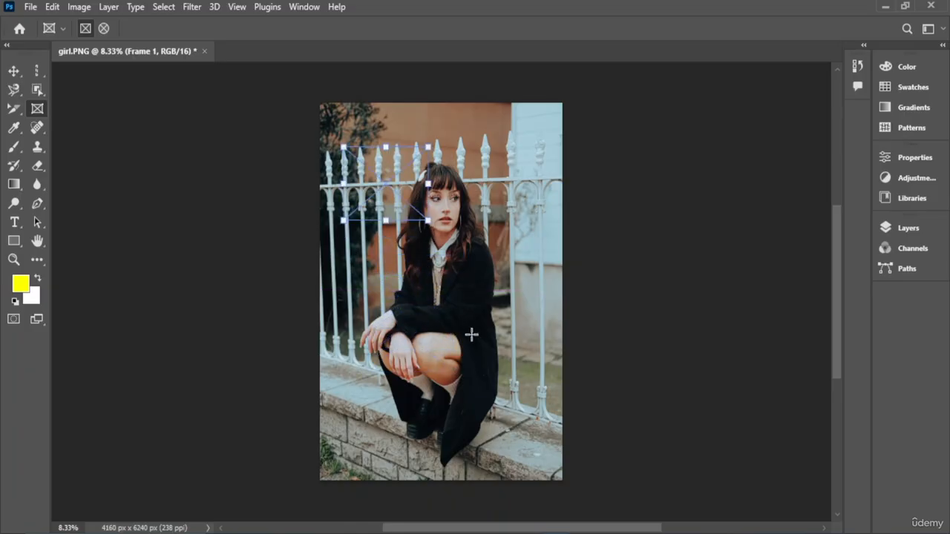
Step: Enlarge the frame to enclose the woman's whole figure and center it on her
{"action": "left_click_drag", "start_coordinate": [428, 222], "coordinate": [540, 461]}
{"action": "mouse_move", "coordinate": [438, 298]}
{"action": "left_mouse_down"}
{"action": "mouse_move", "coordinate": [433, 283]}
{"action": "mouse_move", "coordinate": [429, 325]}
{"action": "mouse_move", "coordinate": [428, 309]}
{"action": "left_mouse_up"}
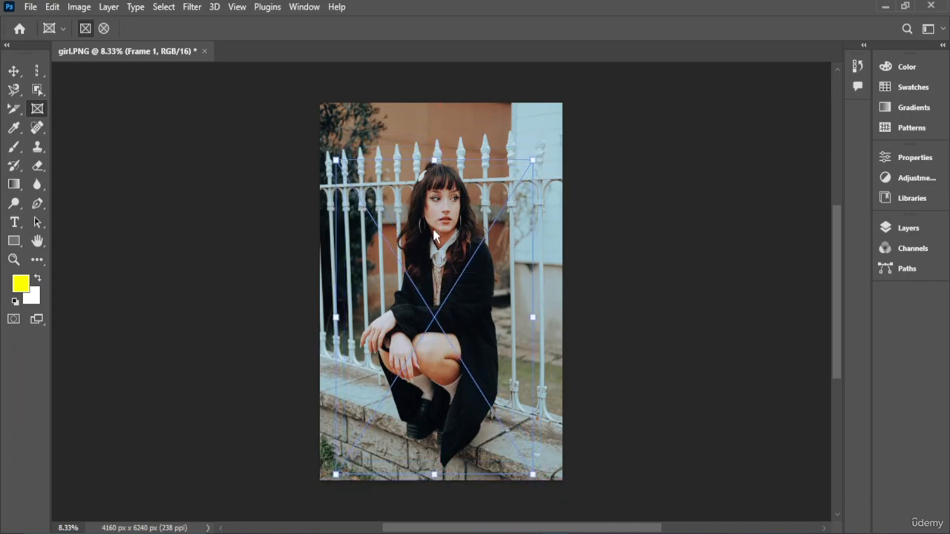
{"action": "mouse_move", "coordinate": [440, 226]}
{"action": "left_mouse_down"}
{"action": "mouse_move", "coordinate": [454, 225]}
{"action": "mouse_move", "coordinate": [449, 230]}
{"action": "left_mouse_up"}
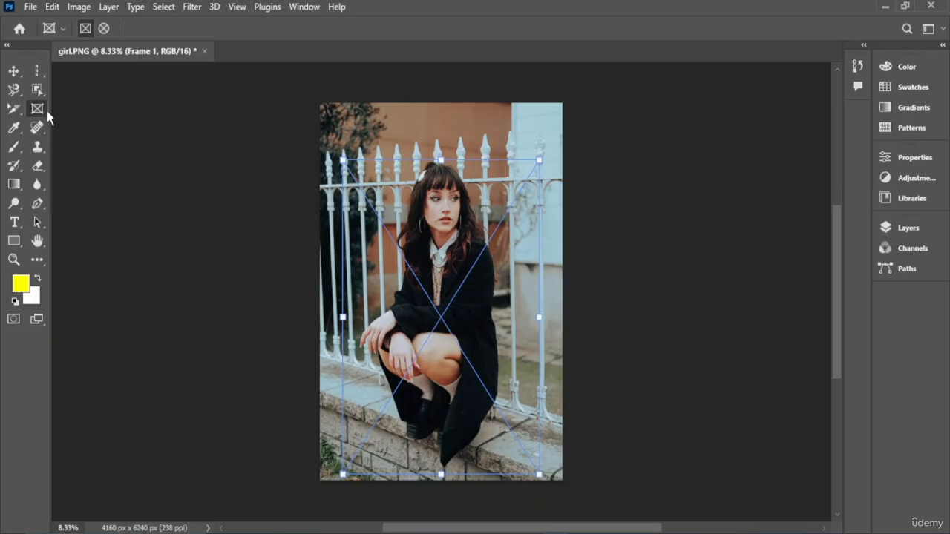
Step: Undo the frame's moves, its enlargement and its creation
{"action": "key", "text": "ctrl+z"}
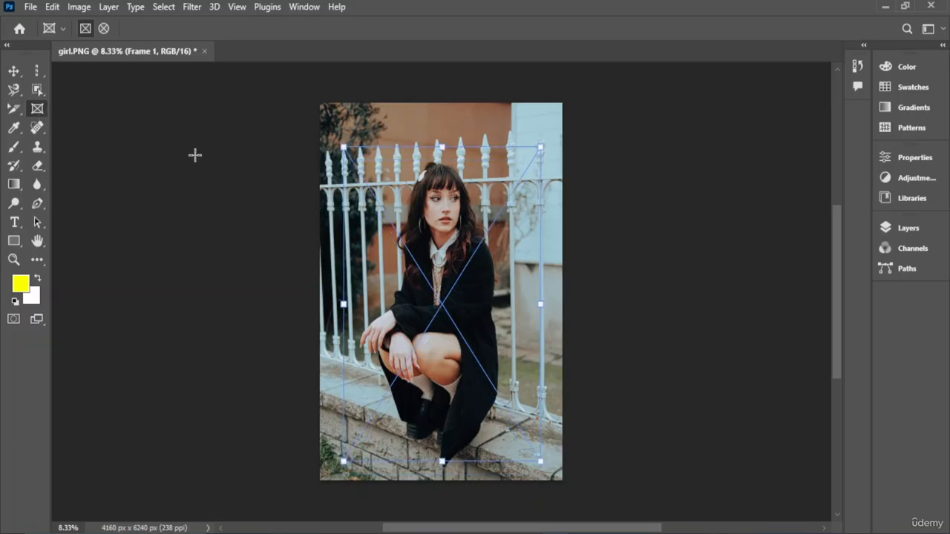
{"action": "key", "text": "ctrl+z"}
{"action": "key", "text": "ctrl+z"}
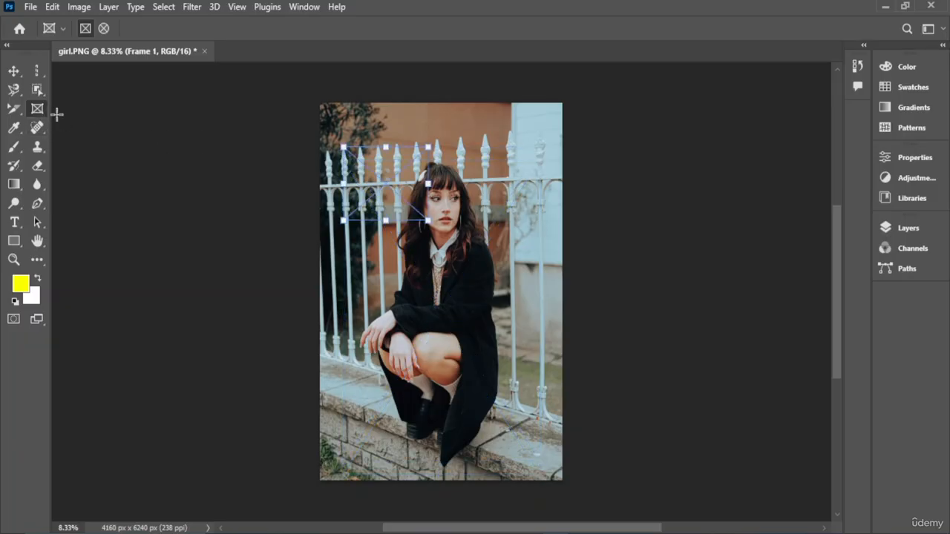
{"action": "key", "text": "ctrl+z"}
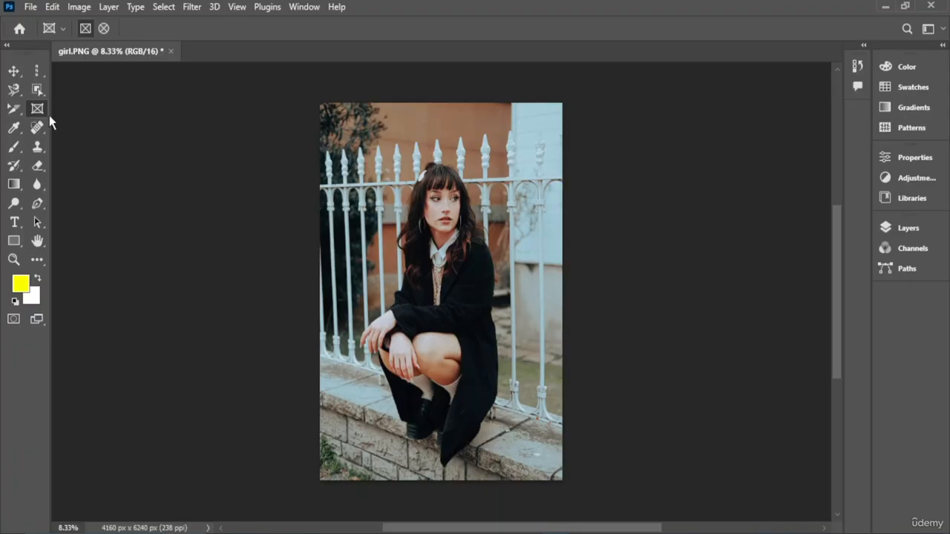
Step: Draw a new rectangular frame around the woman's face with the Frame tool and center it on her head
{"action": "left_click", "coordinate": [37, 128]}
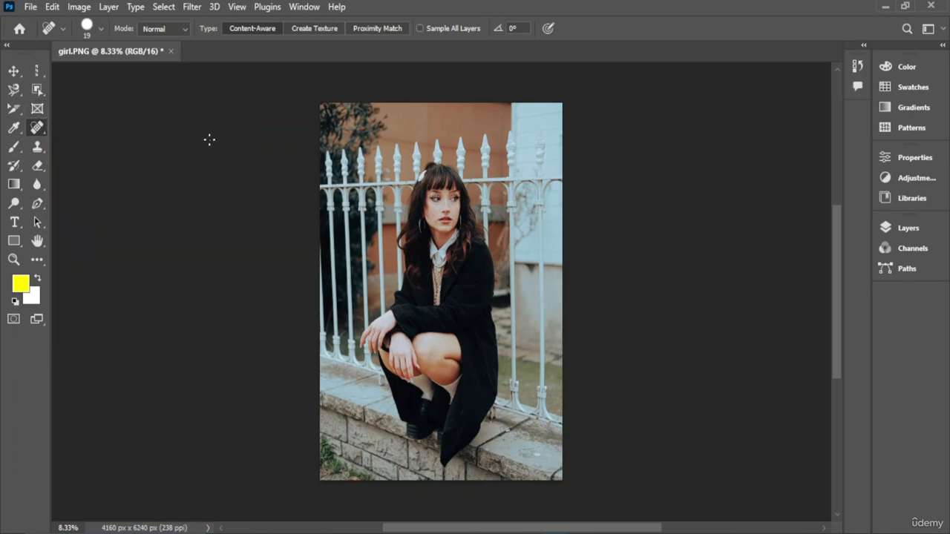
{"action": "left_click", "coordinate": [37, 108]}
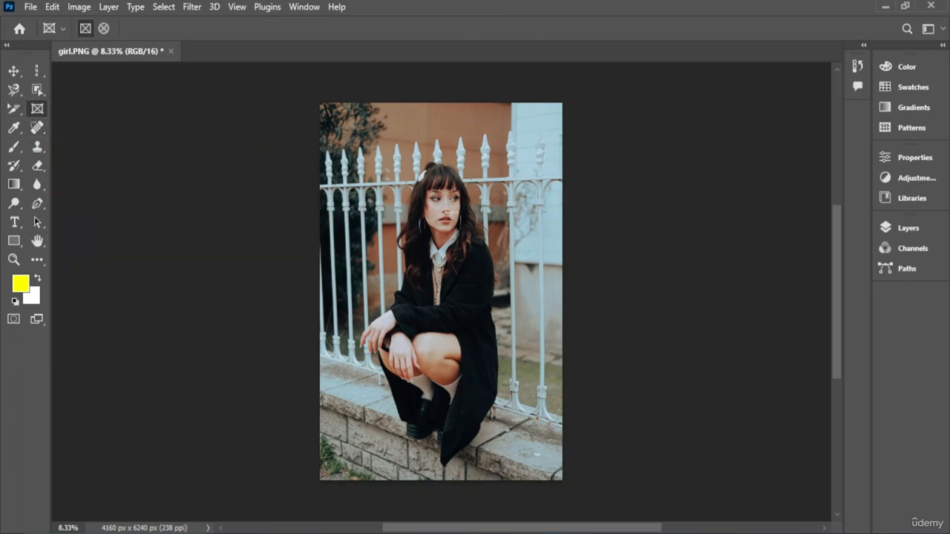
{"action": "left_click_drag", "start_coordinate": [393, 165], "coordinate": [477, 241]}
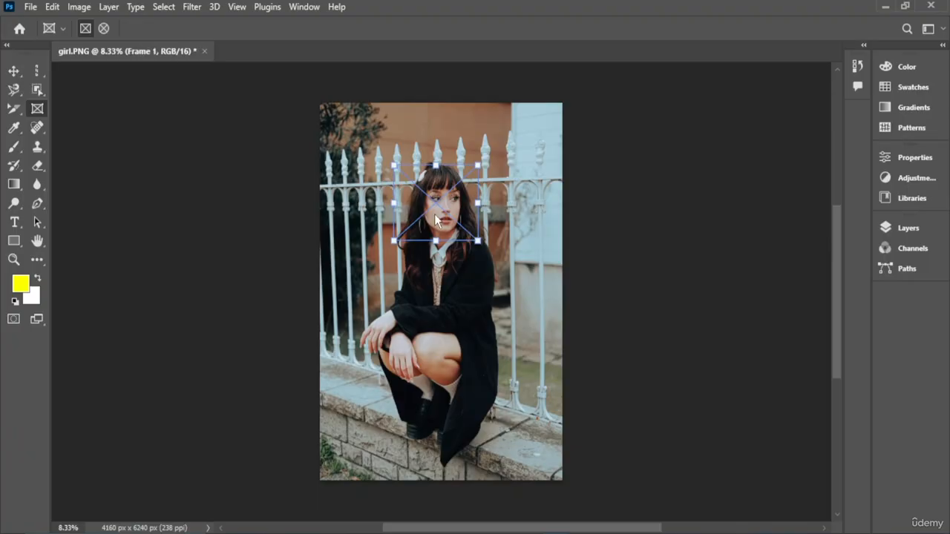
{"action": "left_click_drag", "start_coordinate": [428, 204], "coordinate": [435, 206]}
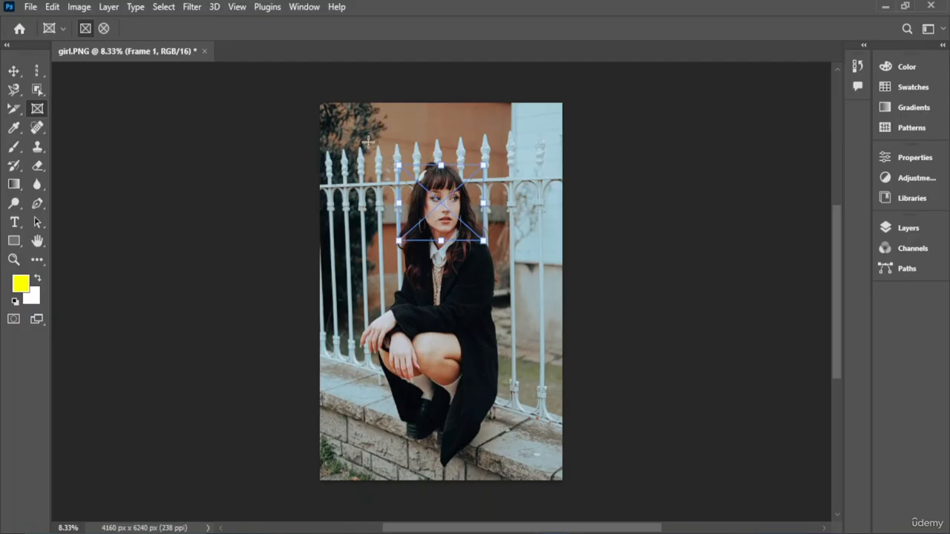
Step: Switch the Frame tool to the elliptical shape and extend the face frame's upper edge above the woman's head
{"action": "left_click", "coordinate": [103, 28]}
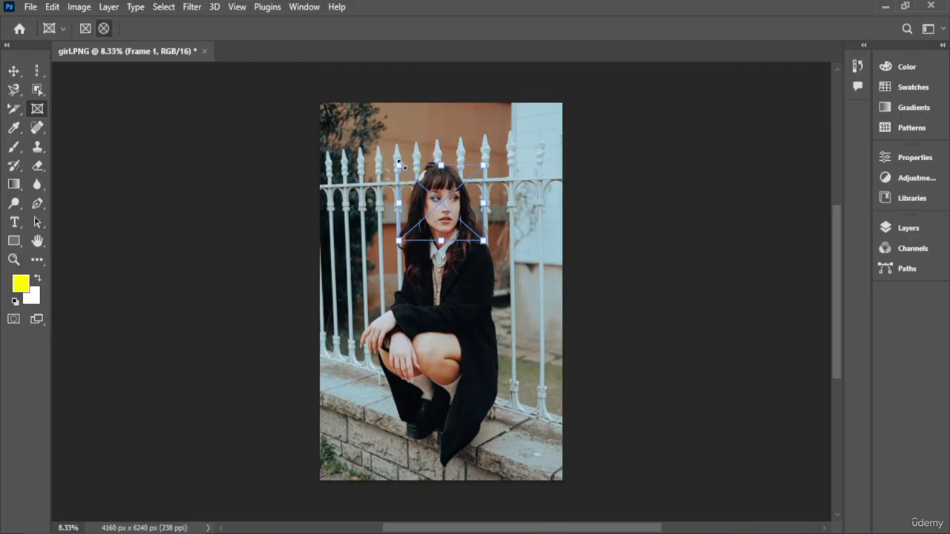
{"action": "left_click_drag", "start_coordinate": [400, 164], "coordinate": [441, 154]}
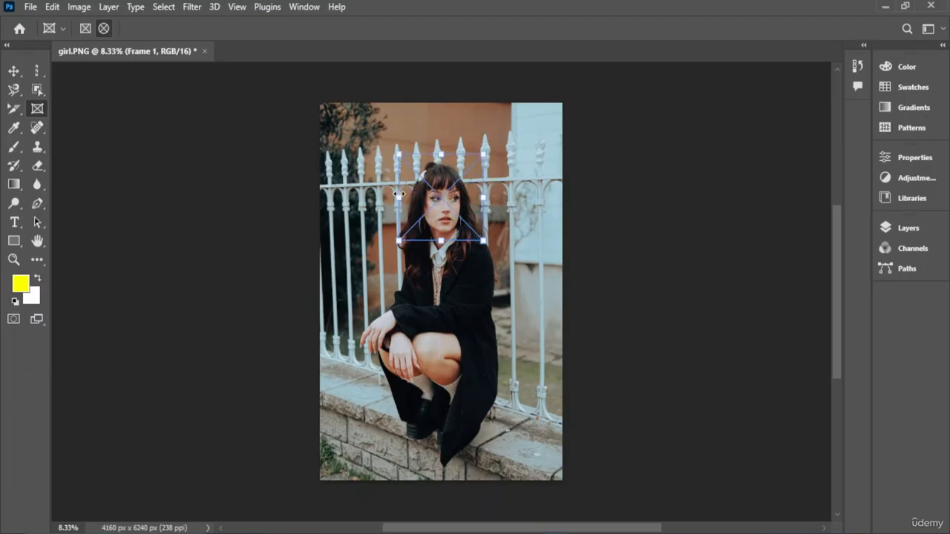
{"action": "left_click", "coordinate": [61, 28]}
{"action": "left_click", "coordinate": [70, 26]}
Step: Undo the resizing of the face frame and remove the frame from the photo
{"action": "key", "text": "ctrl+z"}
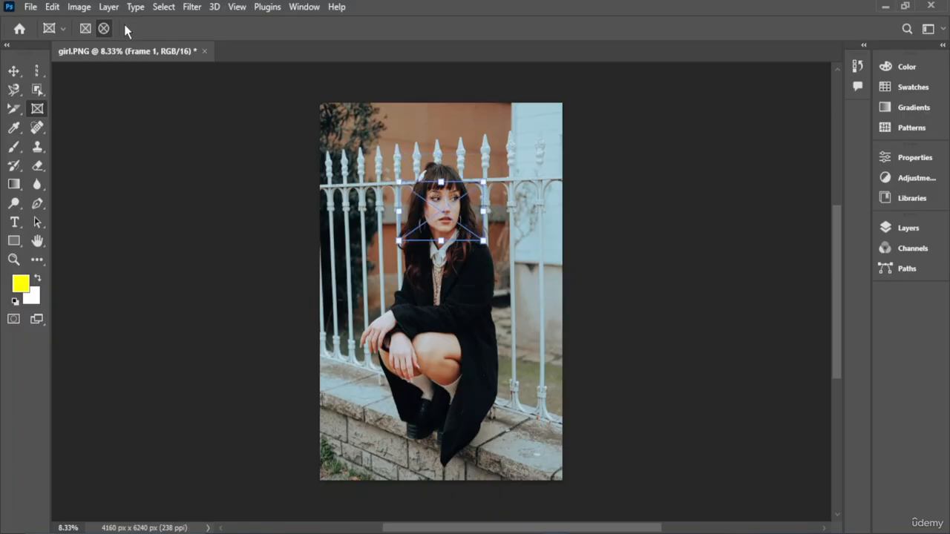
{"action": "key", "text": "ctrl+z"}
{"action": "key", "text": "ctrl+z"}
{"action": "key", "text": "ctrl+z"}
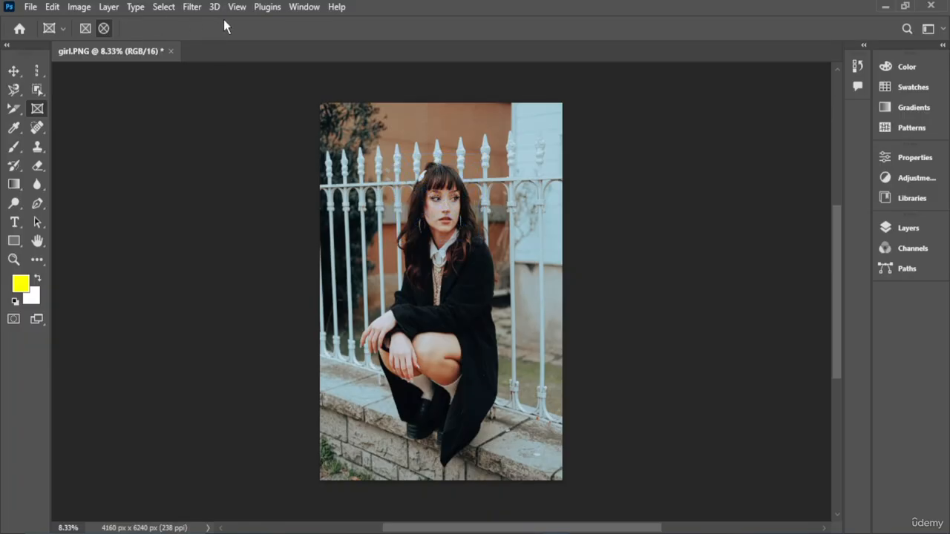
Step: Sample the brown wall above the fence as the foreground color with the Eyedropper tool
{"action": "left_click", "coordinate": [14, 128]}
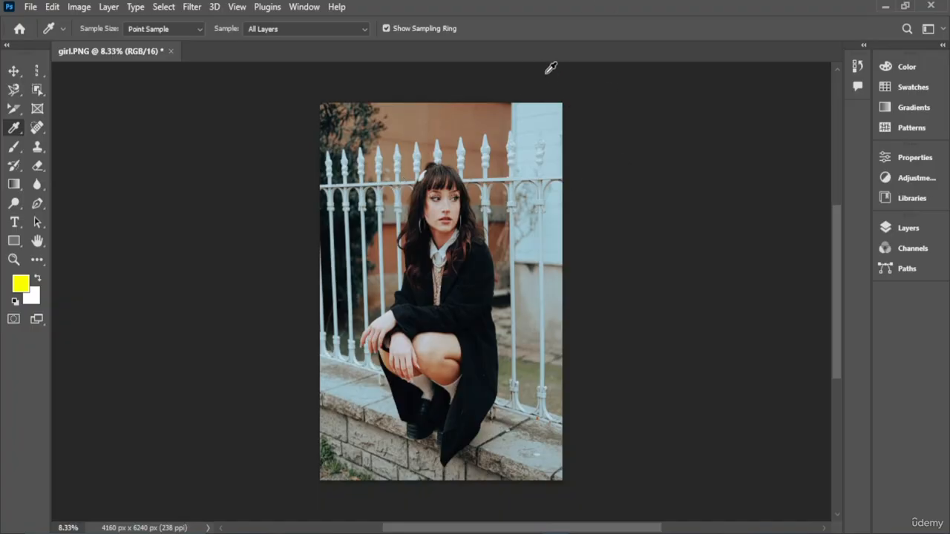
{"action": "left_click_drag", "start_coordinate": [436, 115], "coordinate": [473, 118]}
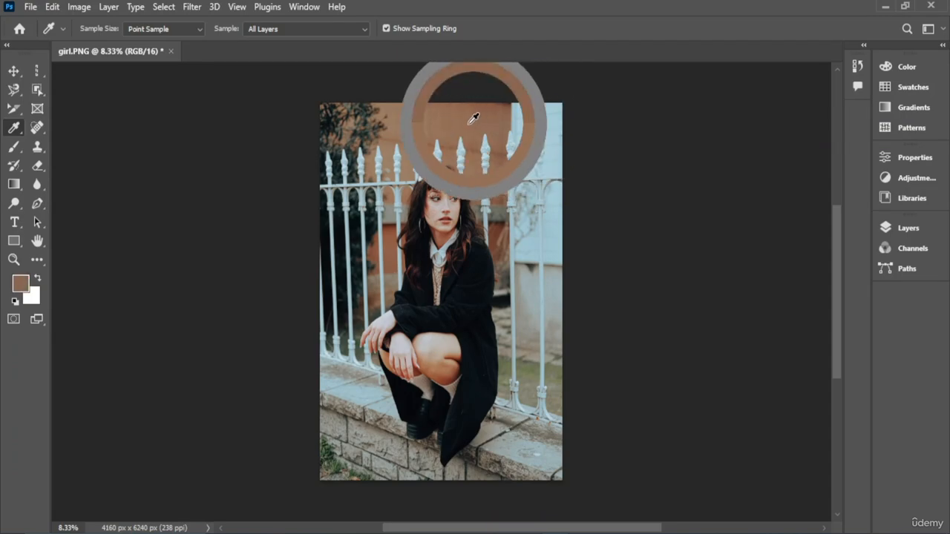
Step: Try the 3D Material Eyedropper tool and place a Color Sampler point on the brown wall above the fence
{"action": "right_click", "coordinate": [15, 127]}
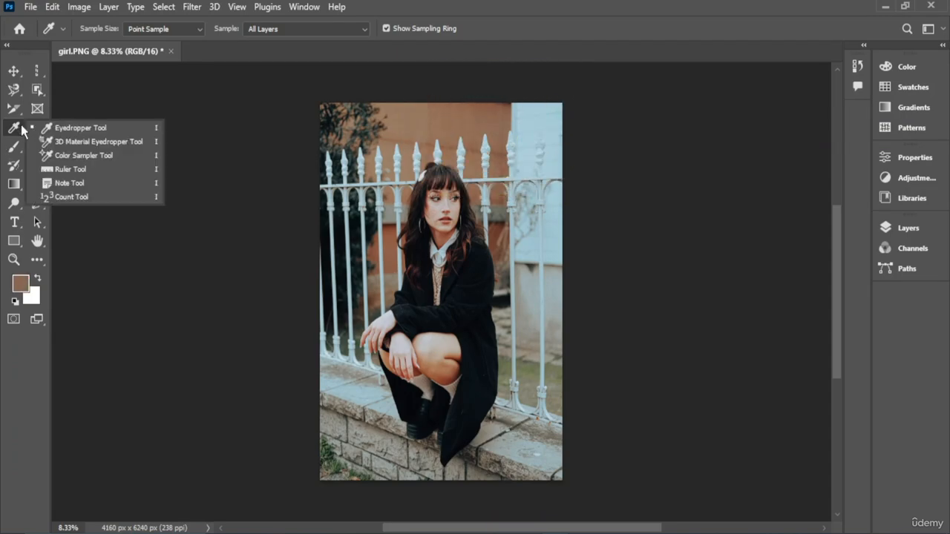
{"action": "left_click", "coordinate": [139, 145]}
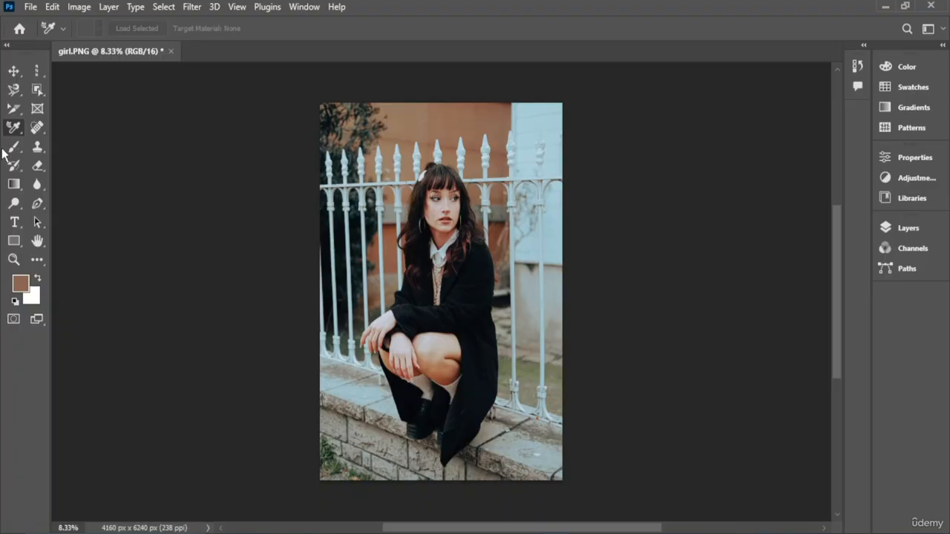
{"action": "right_click", "coordinate": [14, 127]}
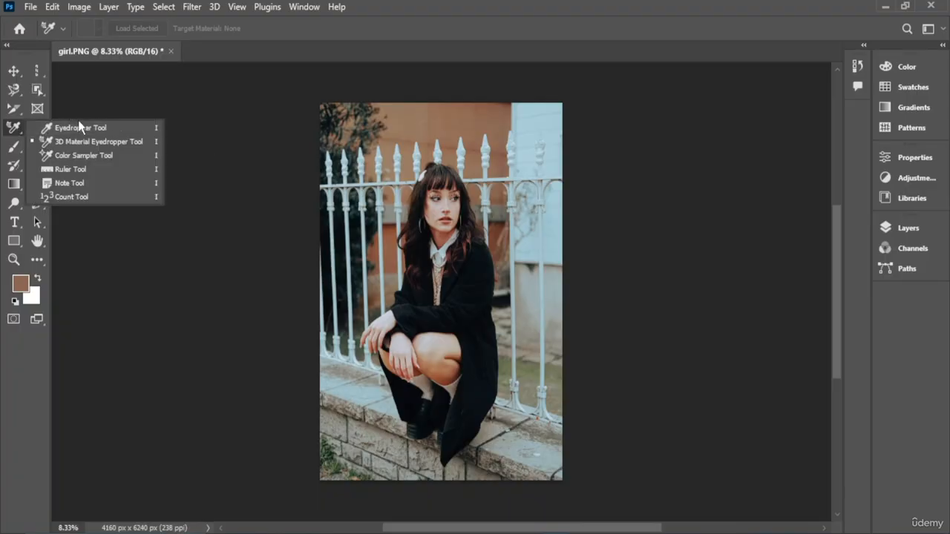
{"action": "left_click", "coordinate": [96, 154]}
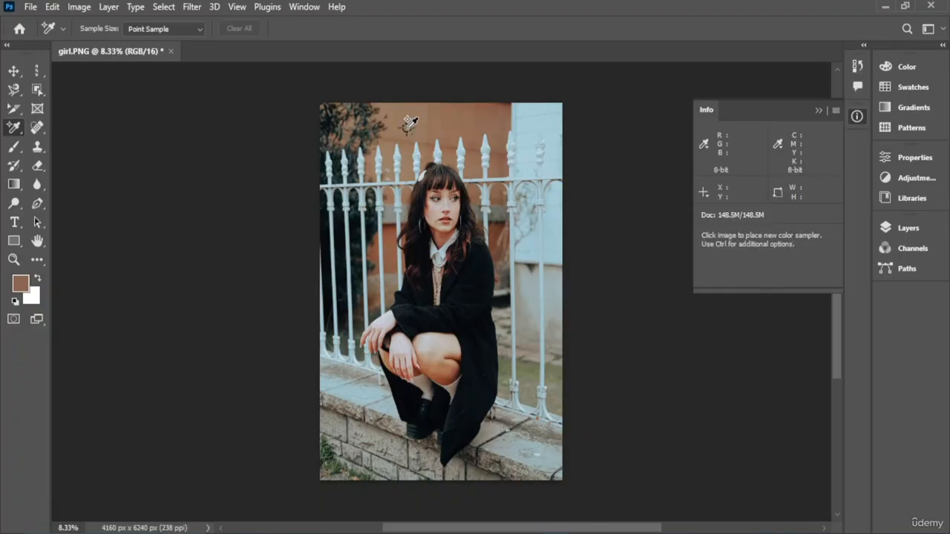
{"action": "left_click", "coordinate": [407, 128]}
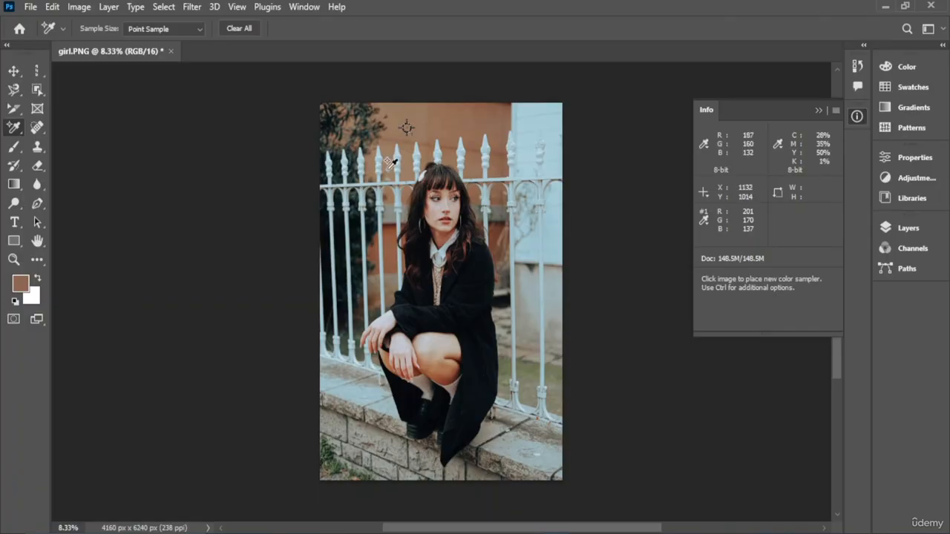
Step: Measure across the photo along the tips of the fence with the Ruler tool
{"action": "right_click", "coordinate": [12, 126]}
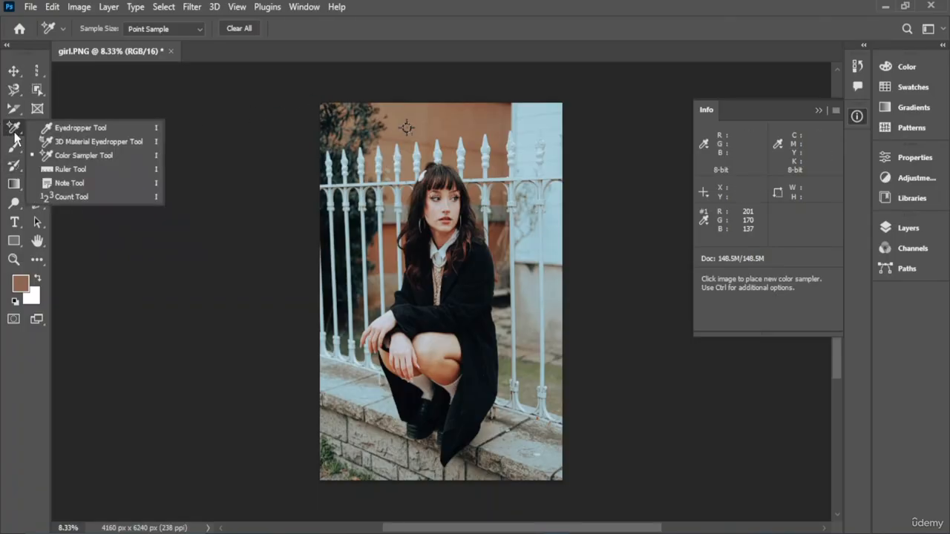
{"action": "left_click", "coordinate": [93, 168]}
{"action": "left_click_drag", "start_coordinate": [335, 133], "coordinate": [561, 140]}
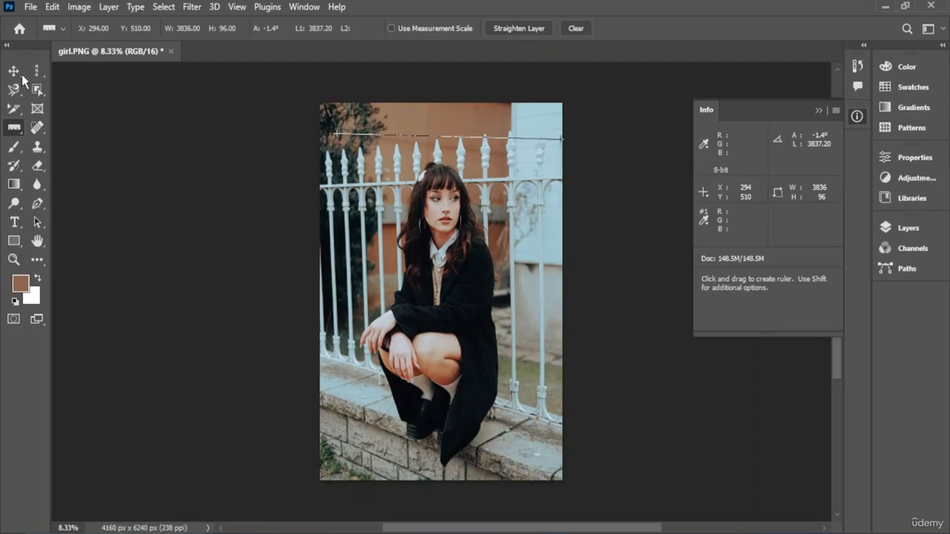
Step: Place three notes over the tree and brown wall with the Note tool and write "ghgg" in the last one
{"action": "right_click", "coordinate": [8, 130]}
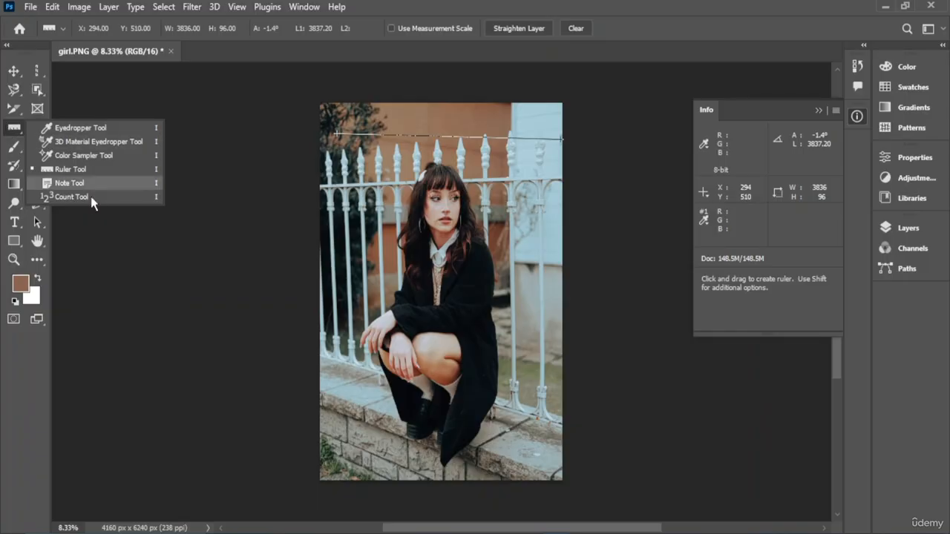
{"action": "left_click", "coordinate": [113, 182]}
{"action": "left_click", "coordinate": [337, 134]}
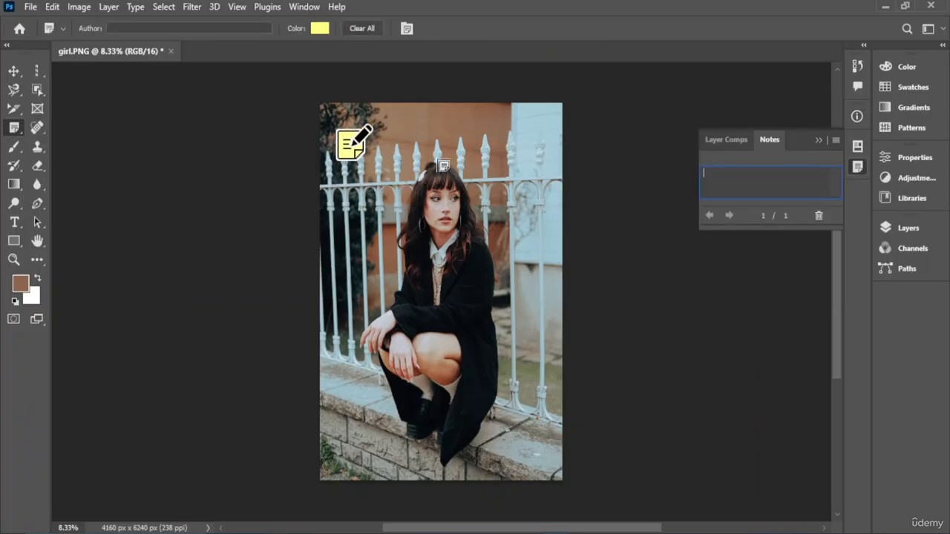
{"action": "left_click", "coordinate": [371, 128]}
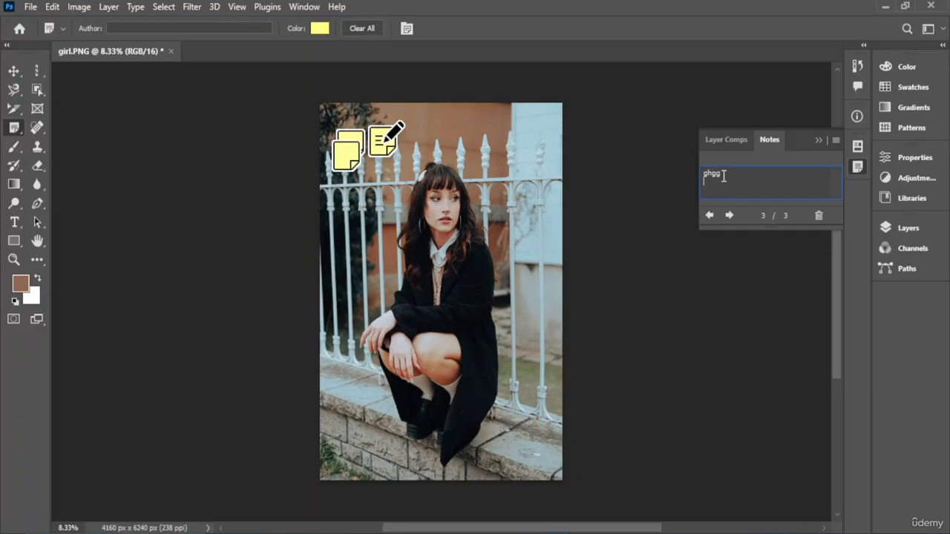
Step: Try to shift the notes with the Move tool, keeping the photo as a Background layer
{"action": "left_click", "coordinate": [13, 71]}
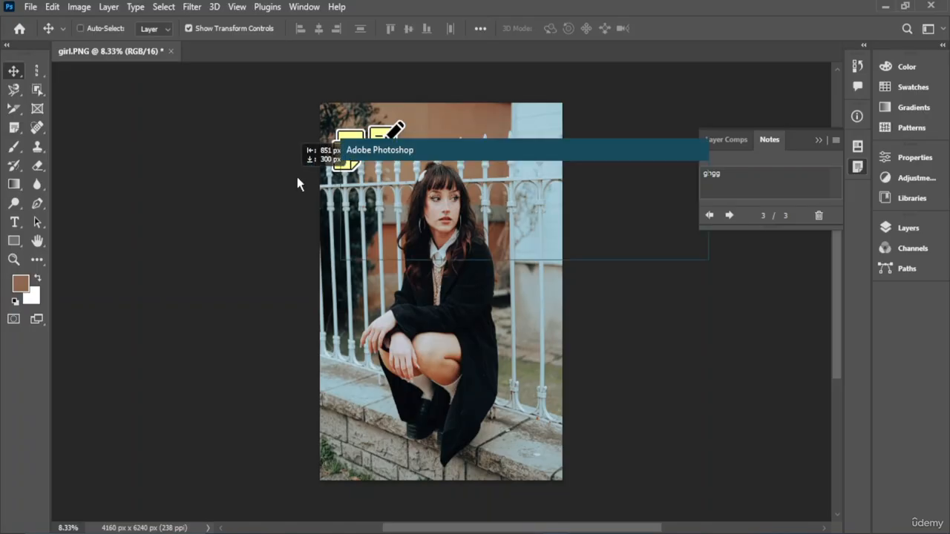
{"action": "left_click", "coordinate": [589, 244]}
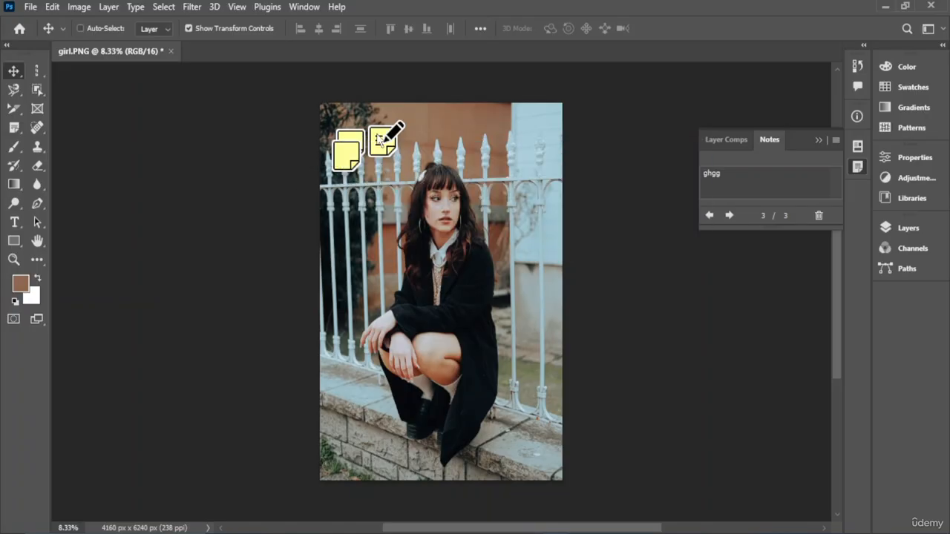
{"action": "left_click_drag", "start_coordinate": [380, 139], "coordinate": [419, 145]}
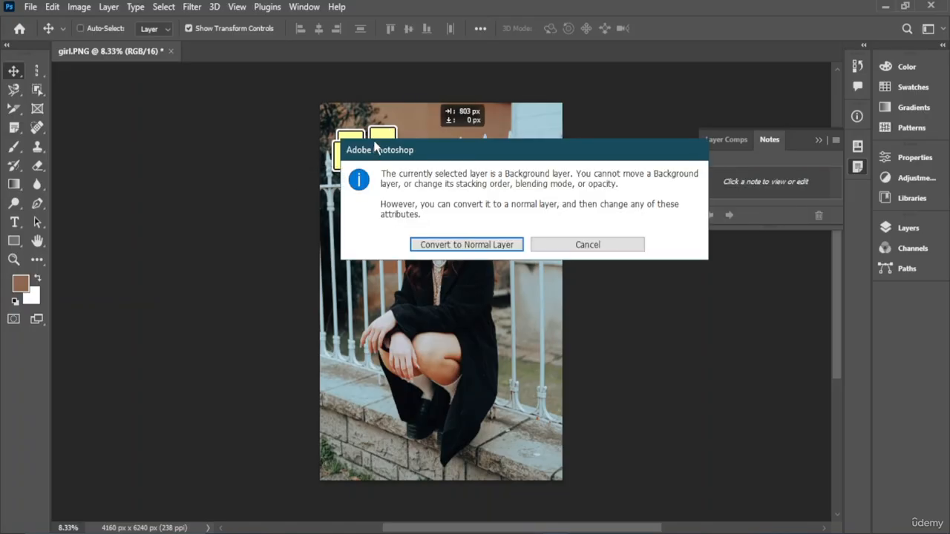
{"action": "left_click", "coordinate": [587, 245]}
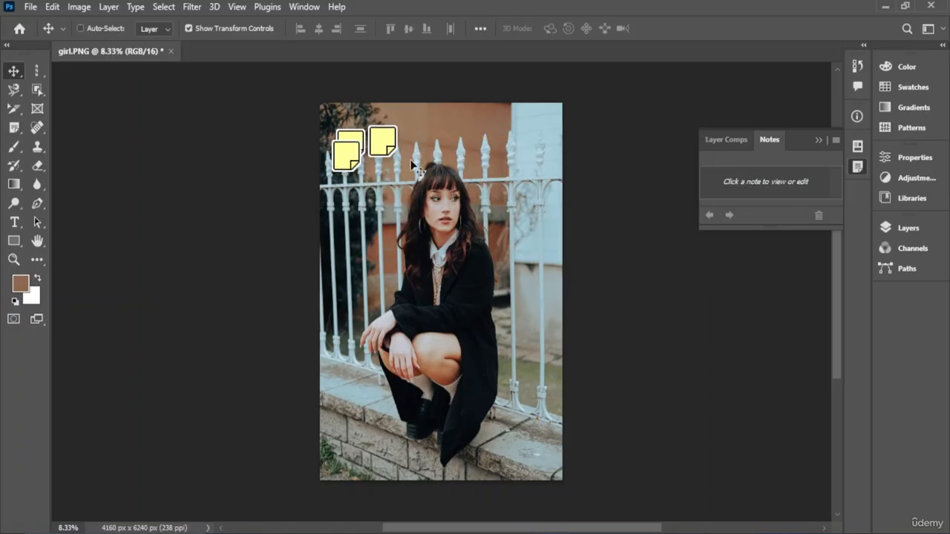
Step: Delete all the notes from the photo and collapse the Notes panel
{"action": "left_click", "coordinate": [727, 141]}
{"action": "left_click", "coordinate": [730, 141]}
{"action": "left_click", "coordinate": [380, 138]}
{"action": "key", "text": "Delete"}
{"action": "key", "text": "Delete"}
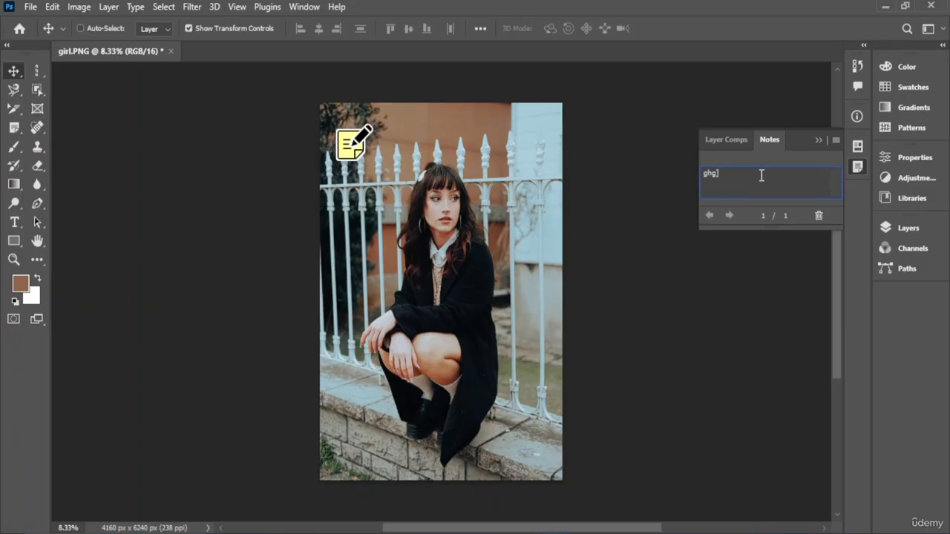
{"action": "left_click", "coordinate": [817, 140]}
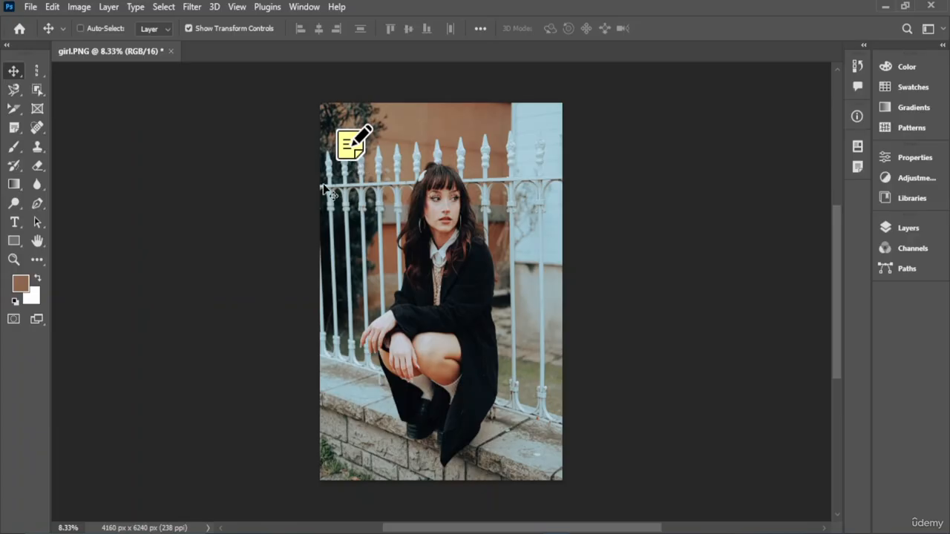
{"action": "key", "text": "ctrl"}
{"action": "key", "text": "Delete"}
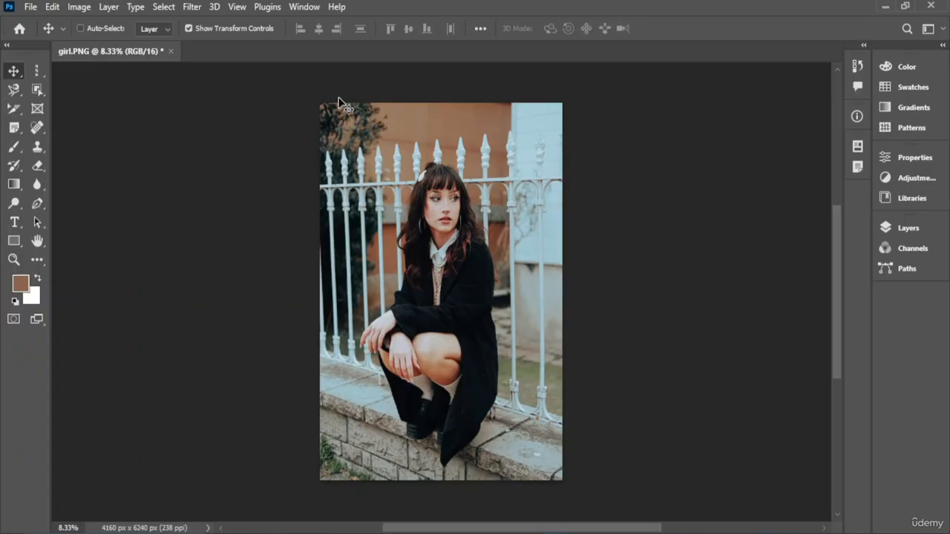
Step: Paint thin Spot Healing Brush strokes at size 19 around the fence tips and in a loop around the woman's head
{"action": "left_click", "coordinate": [45, 127]}
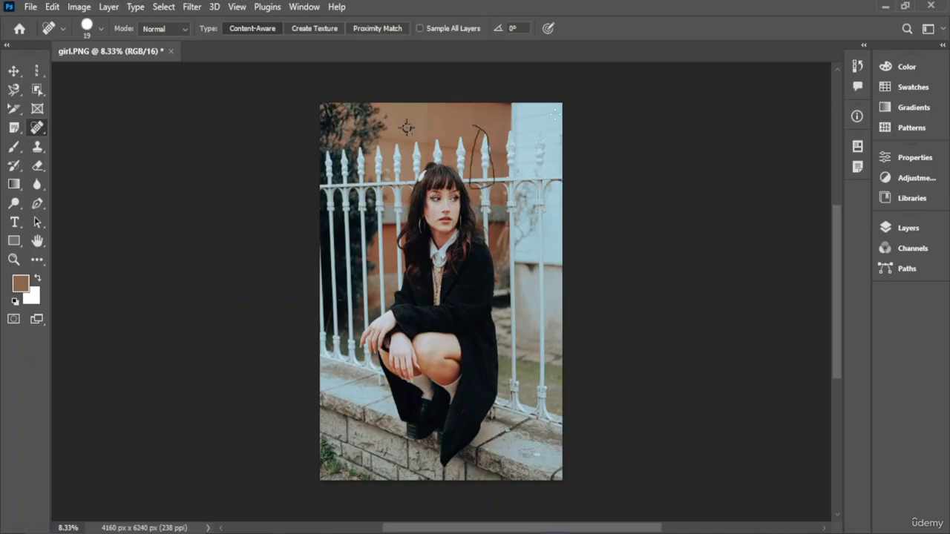
{"action": "mouse_move", "coordinate": [402, 109]}
{"action": "left_mouse_down"}
{"action": "mouse_move", "coordinate": [431, 145]}
{"action": "mouse_move", "coordinate": [418, 117]}
{"action": "mouse_move", "coordinate": [397, 108]}
{"action": "left_mouse_up"}
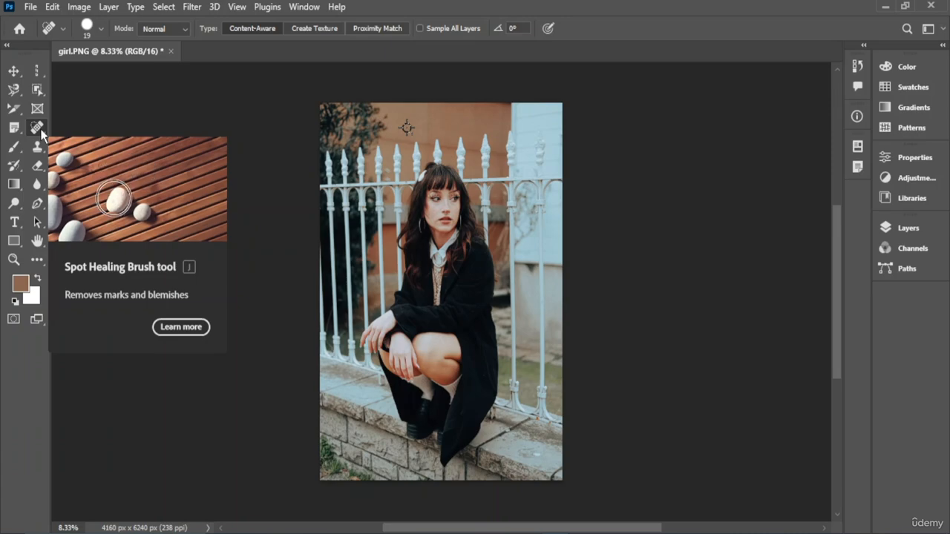
{"action": "scroll", "coordinate": [291, 153], "scroll_direction": "up", "scroll_amount": 2}
{"action": "scroll", "coordinate": [406, 166], "scroll_direction": "down", "scroll_amount": 1}
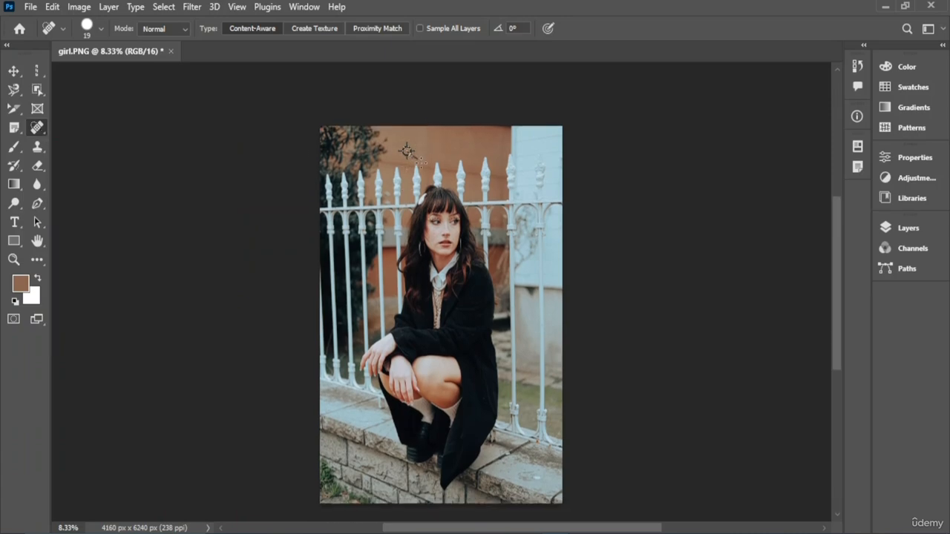
{"action": "mouse_move", "coordinate": [466, 175]}
{"action": "left_mouse_down"}
{"action": "mouse_move", "coordinate": [467, 135]}
{"action": "mouse_move", "coordinate": [350, 139]}
{"action": "mouse_move", "coordinate": [405, 169]}
{"action": "mouse_move", "coordinate": [348, 217]}
{"action": "mouse_move", "coordinate": [402, 274]}
{"action": "mouse_move", "coordinate": [512, 236]}
{"action": "mouse_move", "coordinate": [437, 178]}
{"action": "left_mouse_up"}
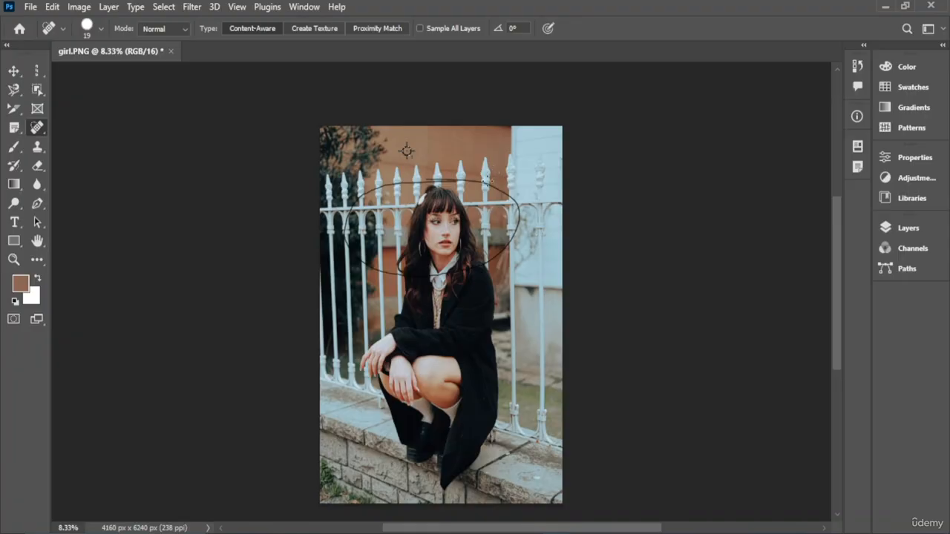
{"action": "left_click_drag", "start_coordinate": [459, 186], "coordinate": [461, 181]}
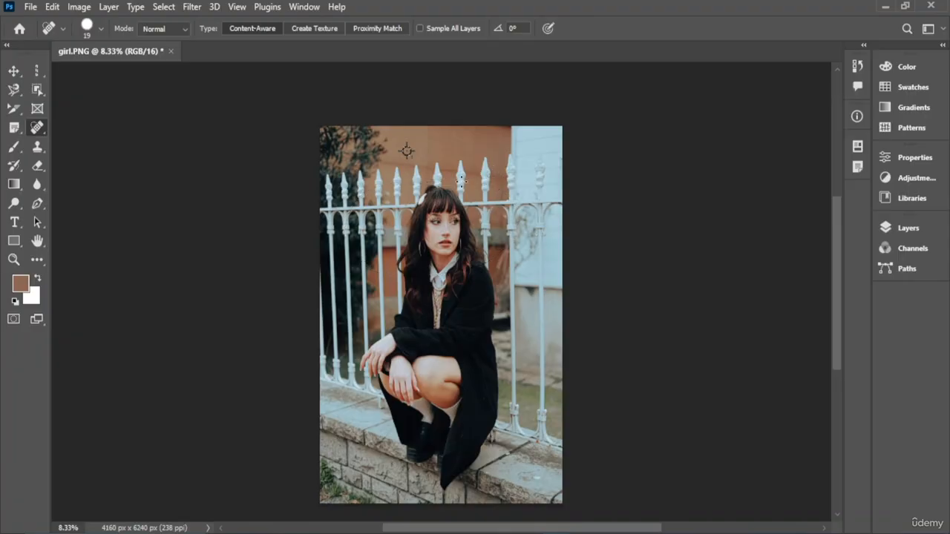
Step: Try the Healing Brush on the woman's nose ring without defining a source point
{"action": "right_click", "coordinate": [38, 131]}
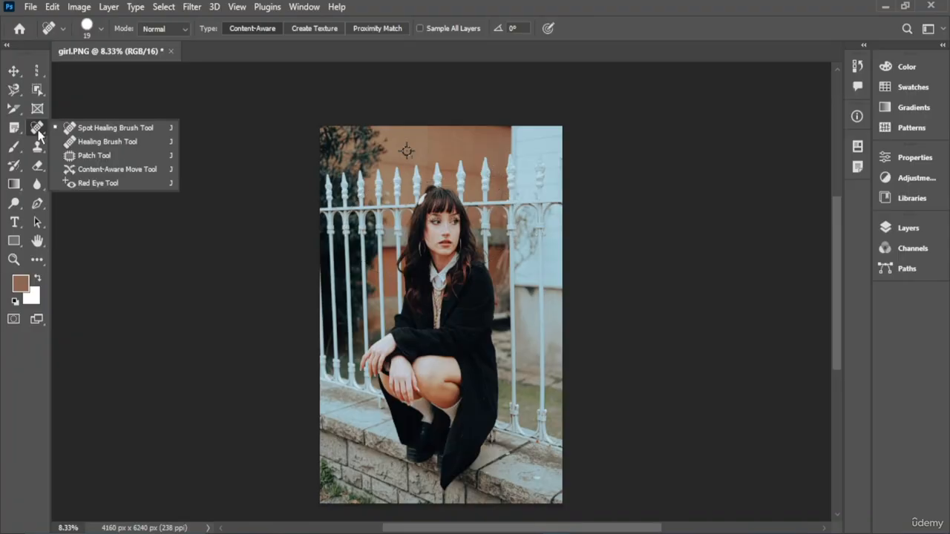
{"action": "left_click", "coordinate": [108, 141]}
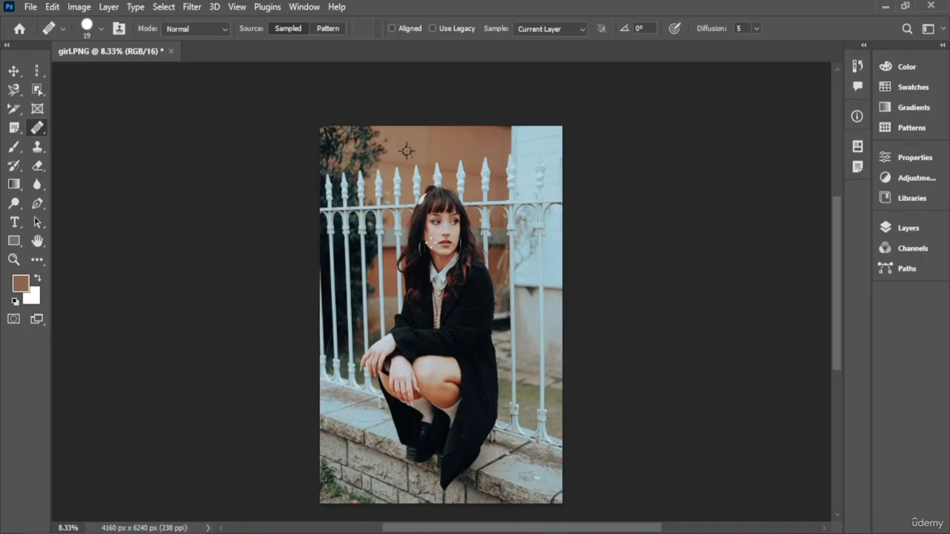
{"action": "scroll", "coordinate": [441, 243], "scroll_direction": "up", "scroll_amount": 5}
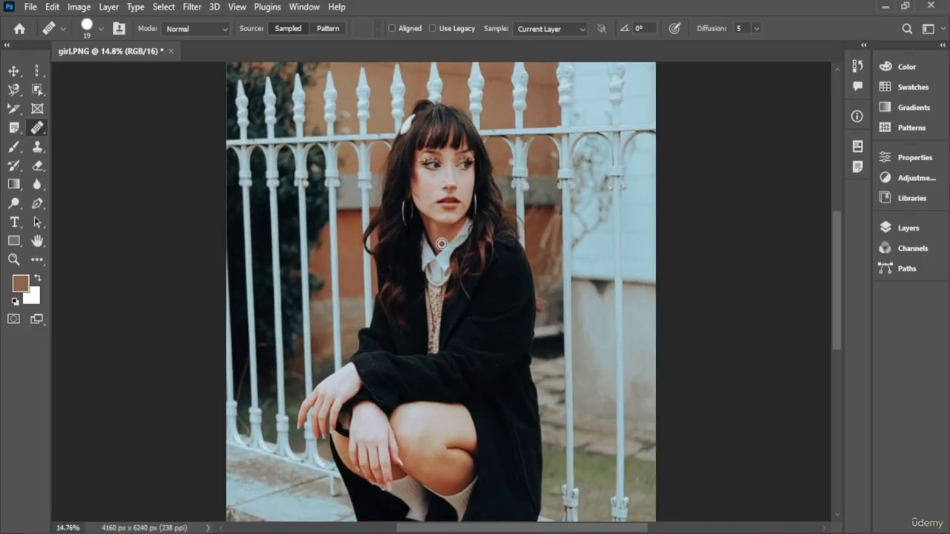
{"action": "scroll", "coordinate": [440, 243], "scroll_direction": "up", "scroll_amount": 8}
{"action": "scroll", "coordinate": [754, 208], "scroll_direction": "up", "scroll_amount": 2}
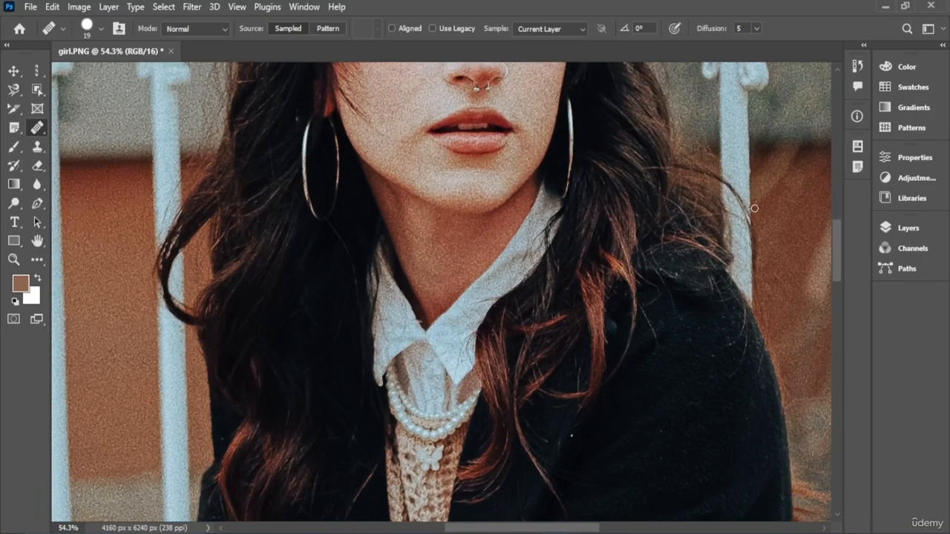
{"action": "scroll", "coordinate": [753, 207], "scroll_direction": "up", "scroll_amount": 3}
{"action": "left_click", "coordinate": [503, 162]}
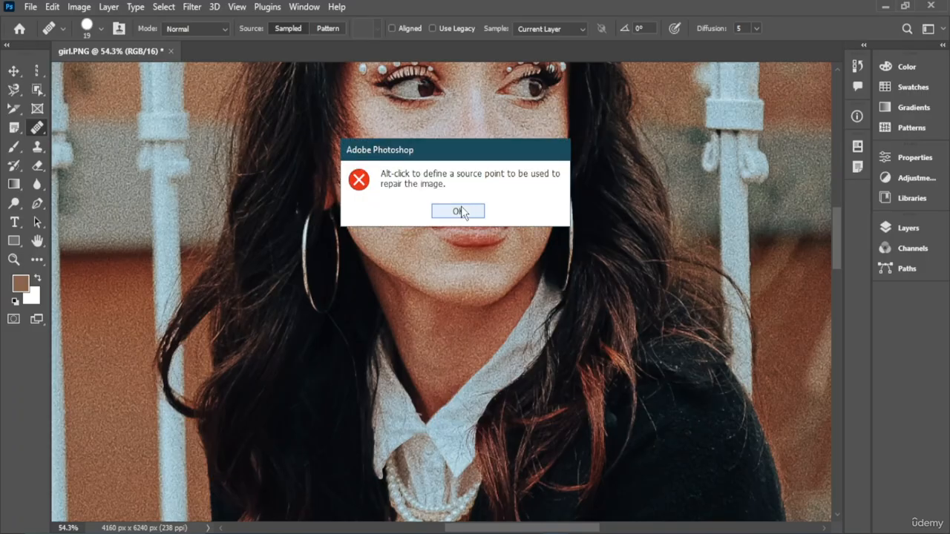
{"action": "left_click", "coordinate": [475, 212]}
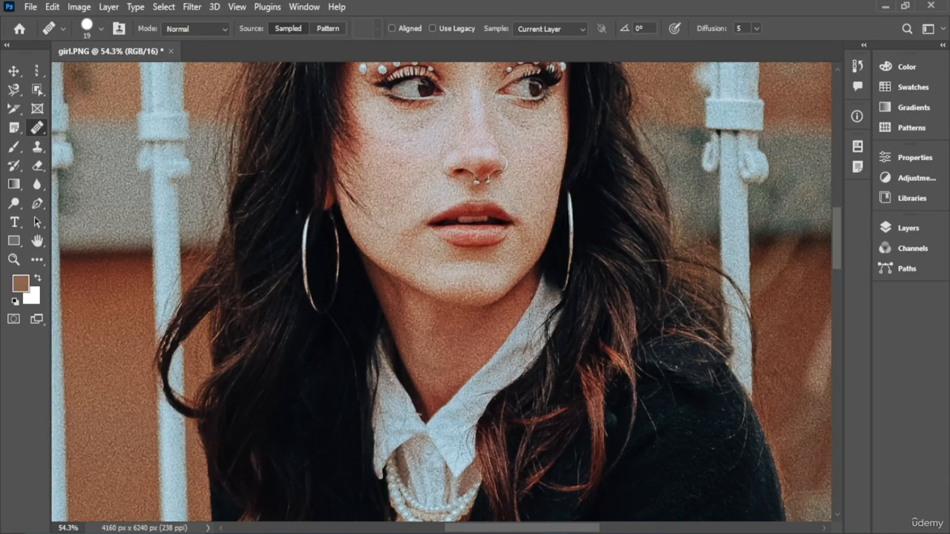
Step: Retouch the freckles under the eye and on the upper cheek beside the nose with the content-aware Spot Healing Brush
{"action": "right_click", "coordinate": [44, 122]}
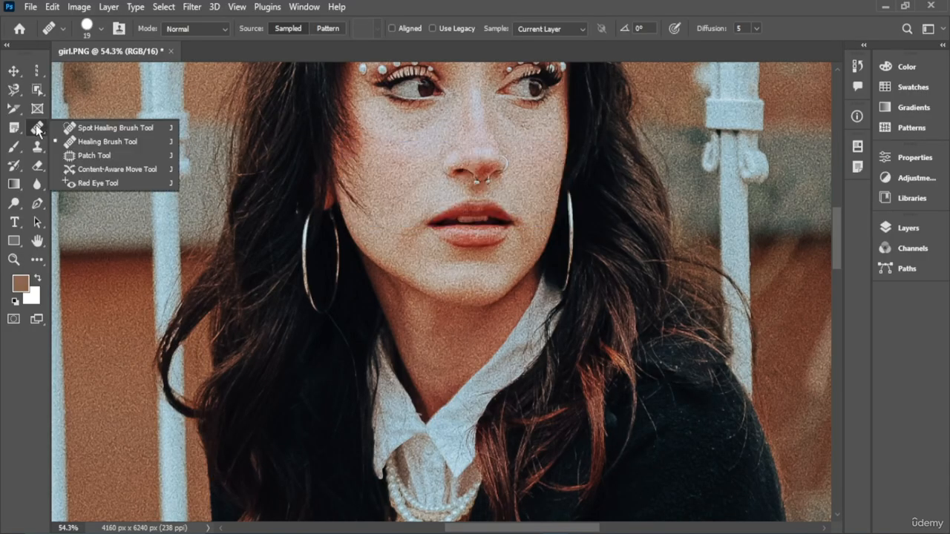
{"action": "left_click", "coordinate": [118, 128]}
{"action": "mouse_move", "coordinate": [381, 141]}
{"action": "left_mouse_down"}
{"action": "mouse_move", "coordinate": [383, 165]}
{"action": "mouse_move", "coordinate": [400, 173]}
{"action": "mouse_move", "coordinate": [419, 151]}
{"action": "mouse_move", "coordinate": [389, 132]}
{"action": "mouse_move", "coordinate": [380, 157]}
{"action": "mouse_move", "coordinate": [405, 152]}
{"action": "mouse_move", "coordinate": [400, 141]}
{"action": "mouse_move", "coordinate": [402, 174]}
{"action": "mouse_move", "coordinate": [406, 148]}
{"action": "left_mouse_up"}
{"action": "left_click_drag", "start_coordinate": [444, 109], "coordinate": [395, 132]}
{"action": "scroll", "coordinate": [445, 129], "scroll_direction": "up", "scroll_amount": 3}
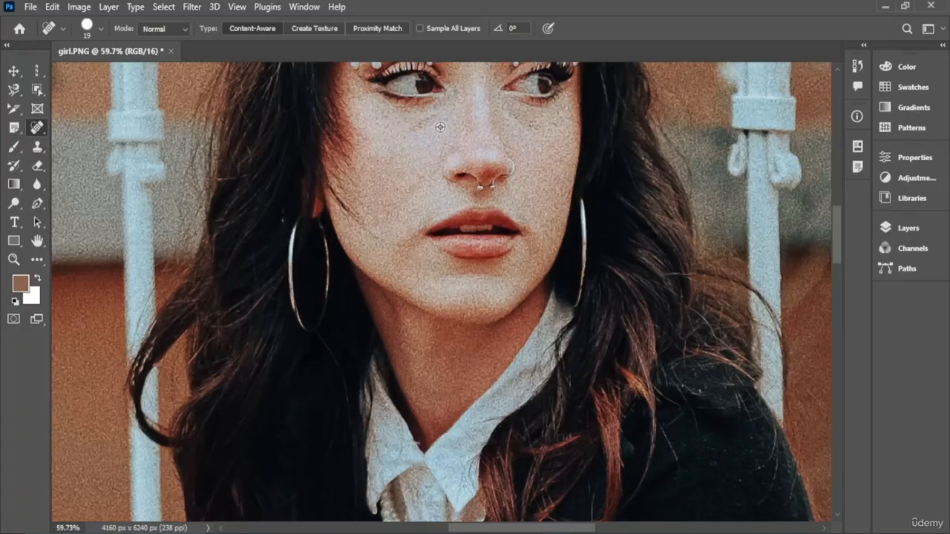
{"action": "mouse_move", "coordinate": [444, 107]}
{"action": "left_mouse_down"}
{"action": "mouse_move", "coordinate": [385, 132]}
{"action": "mouse_move", "coordinate": [373, 126]}
{"action": "left_mouse_up"}
{"action": "left_click_drag", "start_coordinate": [450, 130], "coordinate": [379, 207]}
{"action": "mouse_move", "coordinate": [428, 141]}
{"action": "left_mouse_down"}
{"action": "mouse_move", "coordinate": [384, 180]}
{"action": "mouse_move", "coordinate": [397, 171]}
{"action": "left_mouse_up"}
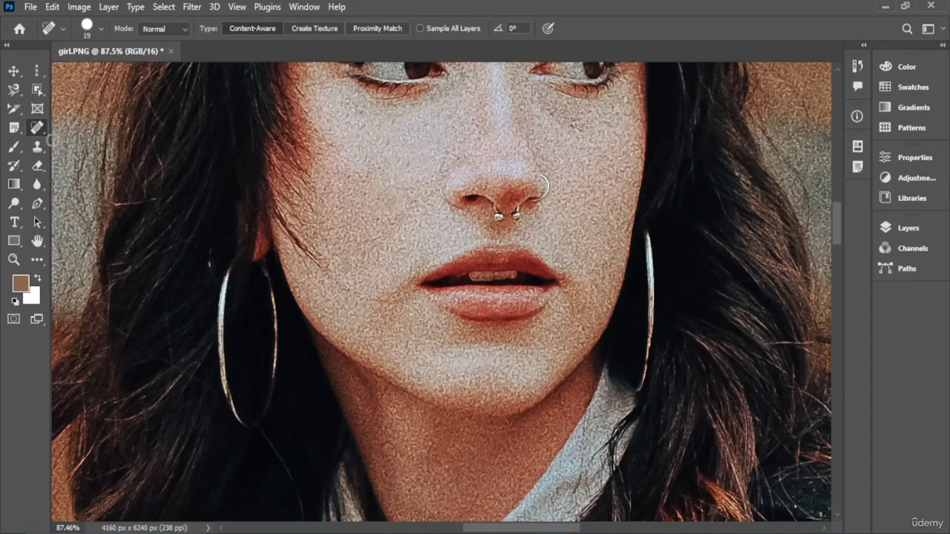
Step: Smooth the rest of the same cheek down to mouth level with repeated Spot Healing Brush strokes
{"action": "right_click", "coordinate": [41, 130]}
{"action": "left_click", "coordinate": [123, 127]}
{"action": "left_click_drag", "start_coordinate": [417, 140], "coordinate": [387, 260]}
{"action": "left_click_drag", "start_coordinate": [391, 167], "coordinate": [360, 277]}
{"action": "left_click_drag", "start_coordinate": [394, 151], "coordinate": [349, 268]}
{"action": "mouse_move", "coordinate": [368, 168]}
{"action": "left_mouse_down"}
{"action": "mouse_move", "coordinate": [349, 266]}
{"action": "mouse_move", "coordinate": [341, 229]}
{"action": "mouse_move", "coordinate": [327, 259]}
{"action": "left_mouse_up"}
{"action": "left_click_drag", "start_coordinate": [353, 168], "coordinate": [322, 274]}
{"action": "mouse_move", "coordinate": [397, 187]}
{"action": "left_mouse_down"}
{"action": "mouse_move", "coordinate": [357, 276]}
{"action": "mouse_move", "coordinate": [386, 277]}
{"action": "left_mouse_up"}
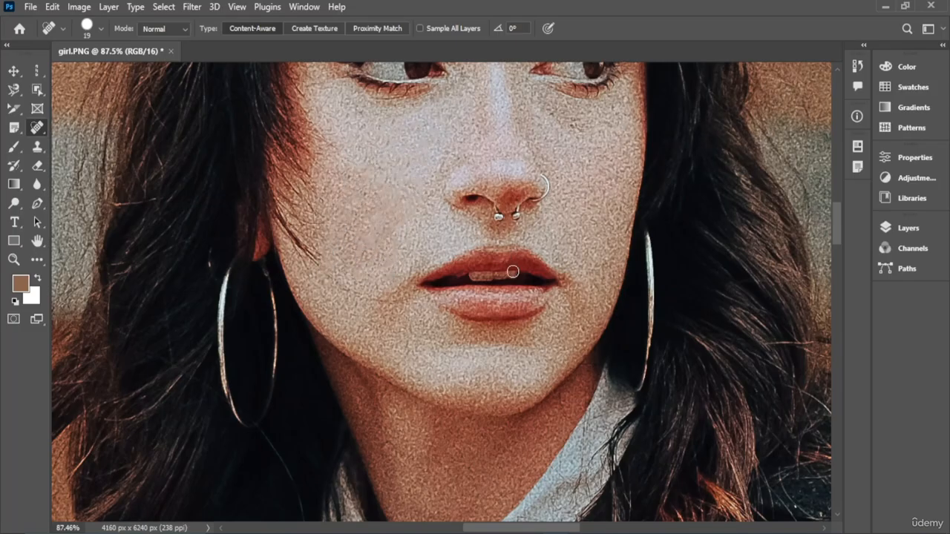
Step: Remove the visible teeth between the lips and both nose rings with the Spot Healing Brush
{"action": "mouse_move", "coordinate": [517, 270]}
{"action": "left_mouse_down"}
{"action": "mouse_move", "coordinate": [475, 286]}
{"action": "mouse_move", "coordinate": [492, 277]}
{"action": "mouse_move", "coordinate": [484, 271]}
{"action": "left_mouse_up"}
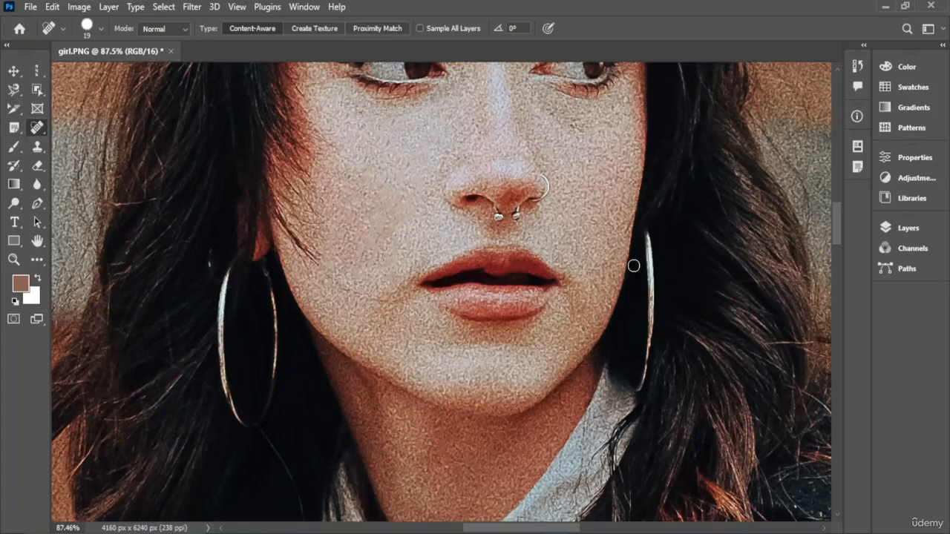
{"action": "left_click_drag", "start_coordinate": [531, 215], "coordinate": [473, 216]}
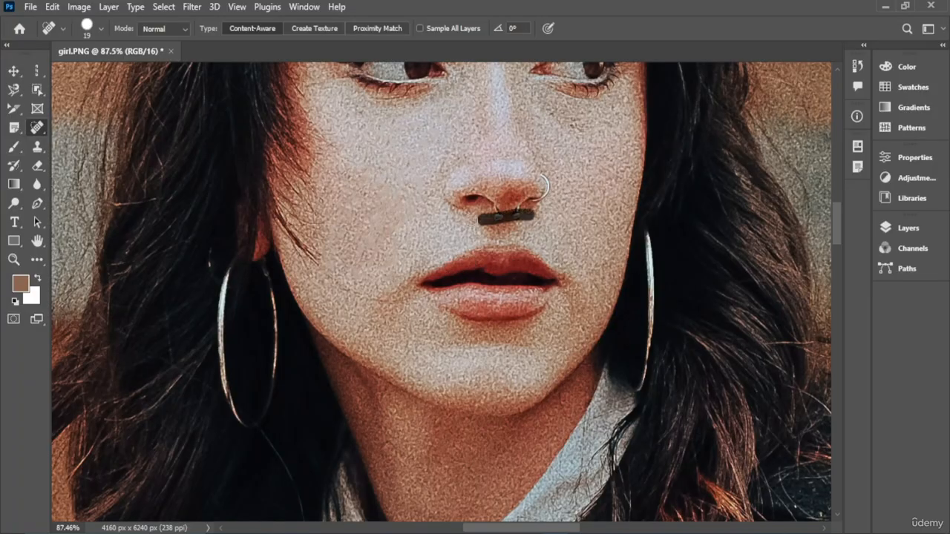
{"action": "left_click_drag", "start_coordinate": [525, 204], "coordinate": [542, 166]}
Step: Undo the last nine spot healing strokes on the woman's nose, mouth and cheek
{"action": "scroll", "coordinate": [576, 183], "scroll_direction": "down", "scroll_amount": 5}
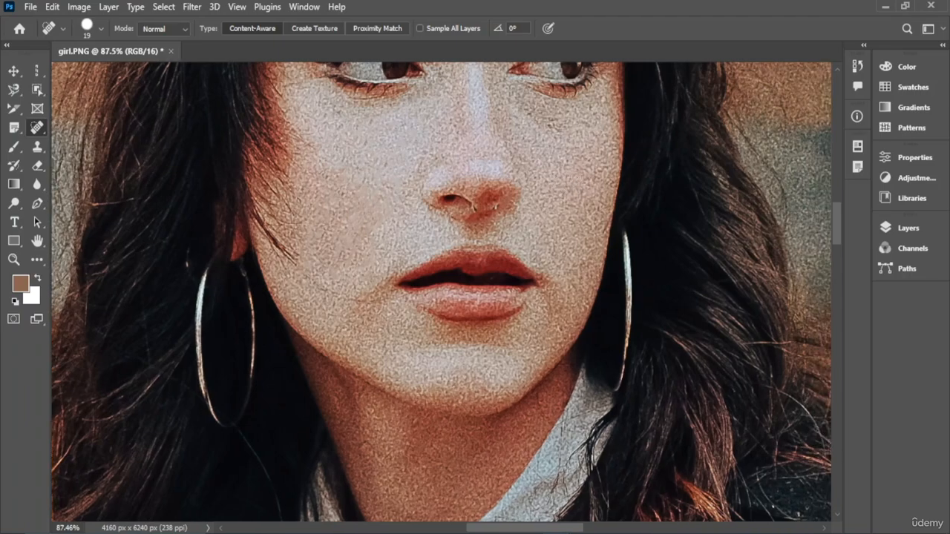
{"action": "scroll", "coordinate": [572, 176], "scroll_direction": "down", "scroll_amount": 3}
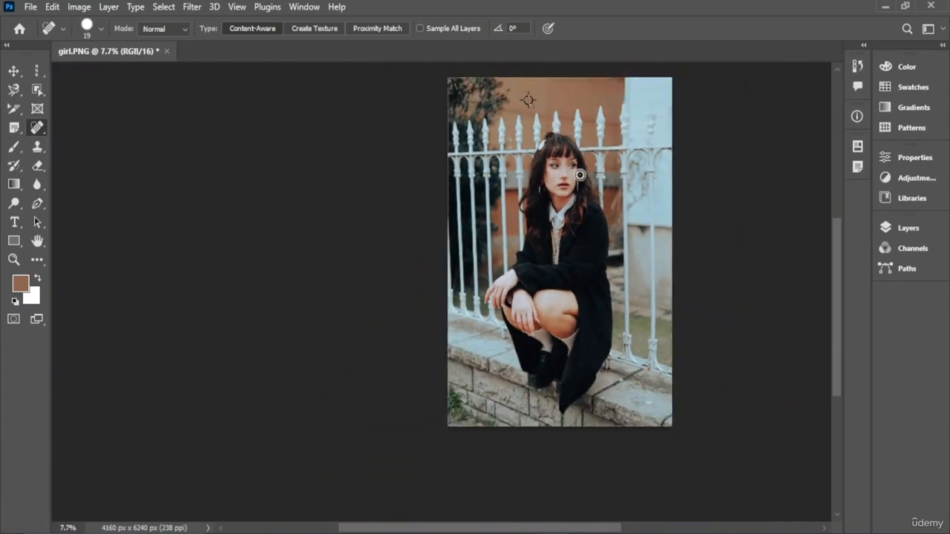
{"action": "scroll", "coordinate": [545, 189], "scroll_direction": "up", "scroll_amount": 2}
{"action": "scroll", "coordinate": [546, 189], "scroll_direction": "up", "scroll_amount": 4}
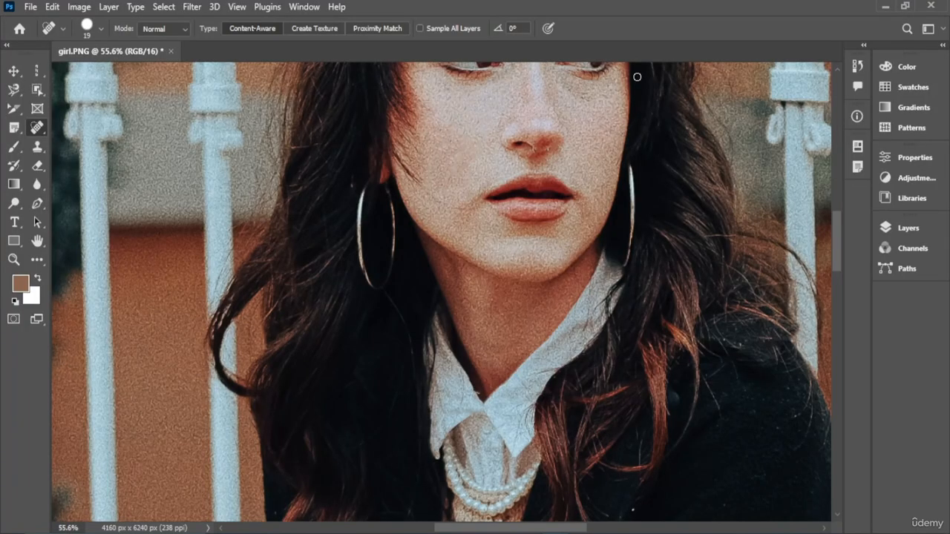
{"action": "key", "text": "ctrl+z"}
{"action": "key", "text": "ctrl+z"}
{"action": "key", "text": "ctrl+z"}
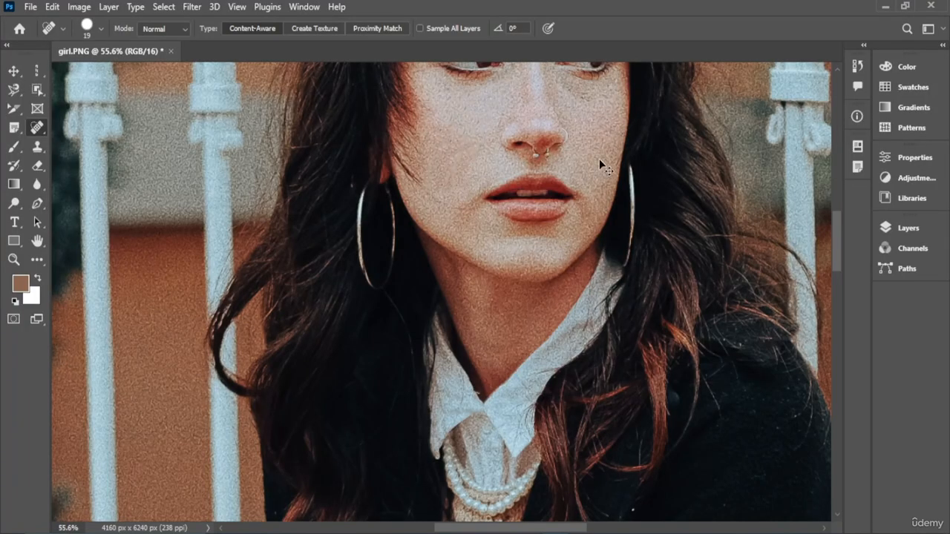
{"action": "key", "text": "ctrl+z"}
{"action": "key", "text": "ctrl+z"}
{"action": "key", "text": "ctrl+z"}
{"action": "key", "text": "ctrl+z"}
{"action": "key", "text": "ctrl+z"}
{"action": "key", "text": "ctrl+z"}
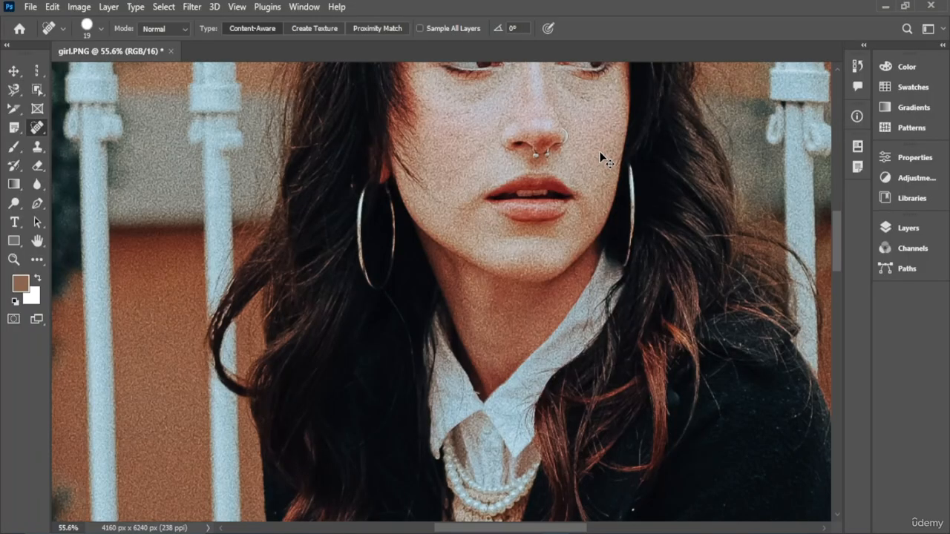
{"action": "left_click_drag", "start_coordinate": [841, 247], "coordinate": [844, 213]}
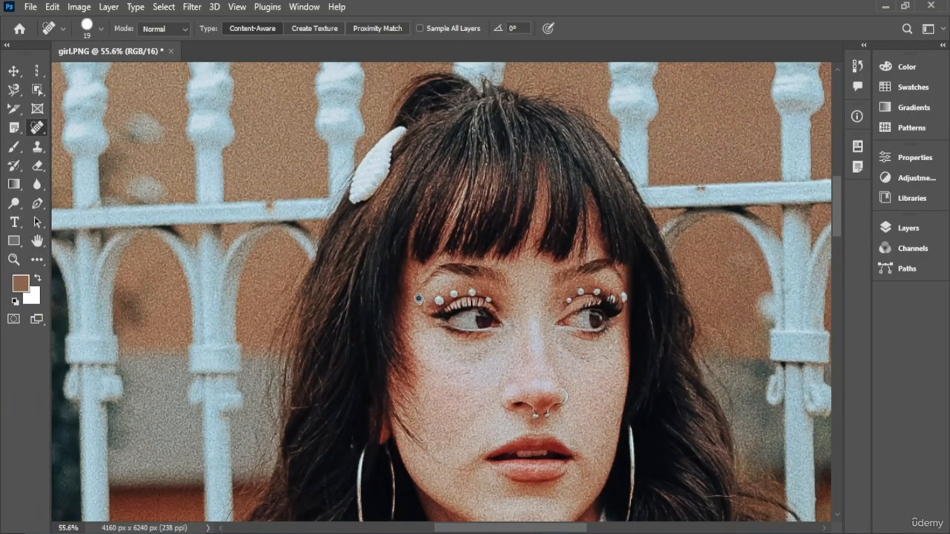
Step: Remove the outermost decorative pearl beside each of the woman's eyes with the Spot Healing Brush
{"action": "left_click", "coordinate": [419, 298]}
{"action": "left_click", "coordinate": [421, 297]}
{"action": "left_click", "coordinate": [627, 300]}
Step: Try the Patch Tool on the cheek beside the nose, replacing the outlined skin with other parts of the face, including the far eye
{"action": "scroll", "coordinate": [501, 269], "scroll_direction": "down", "scroll_amount": 10}
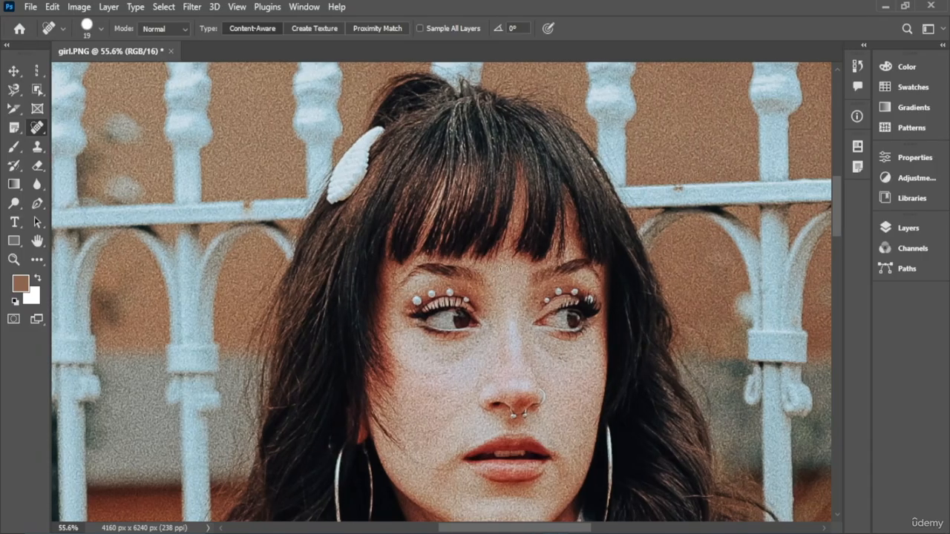
{"action": "scroll", "coordinate": [525, 255], "scroll_direction": "down", "scroll_amount": 3}
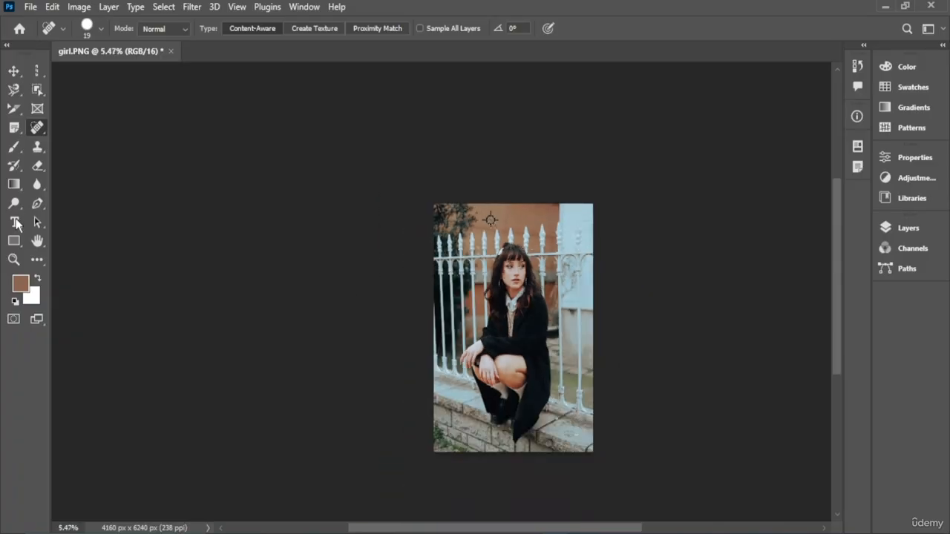
{"action": "right_click", "coordinate": [37, 128]}
{"action": "left_click", "coordinate": [118, 157]}
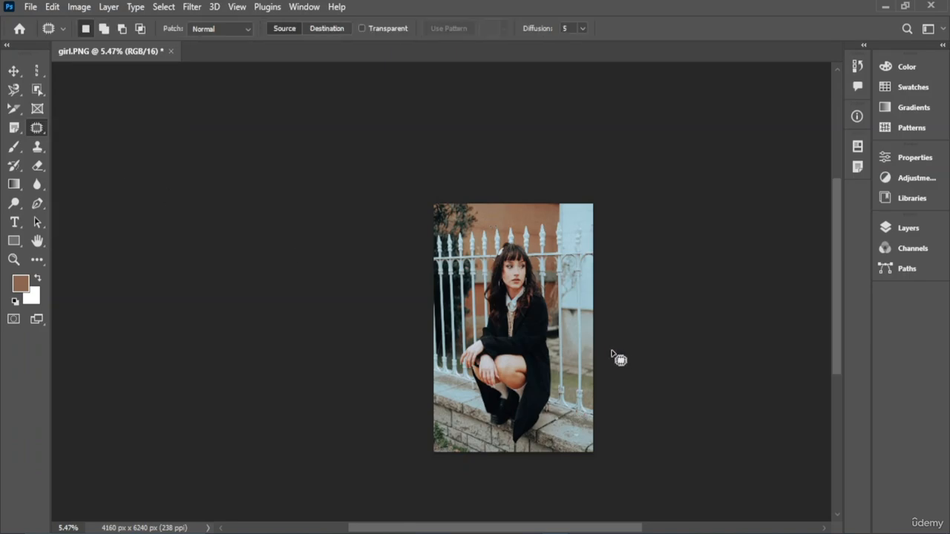
{"action": "scroll", "coordinate": [493, 300], "scroll_direction": "up", "scroll_amount": 12}
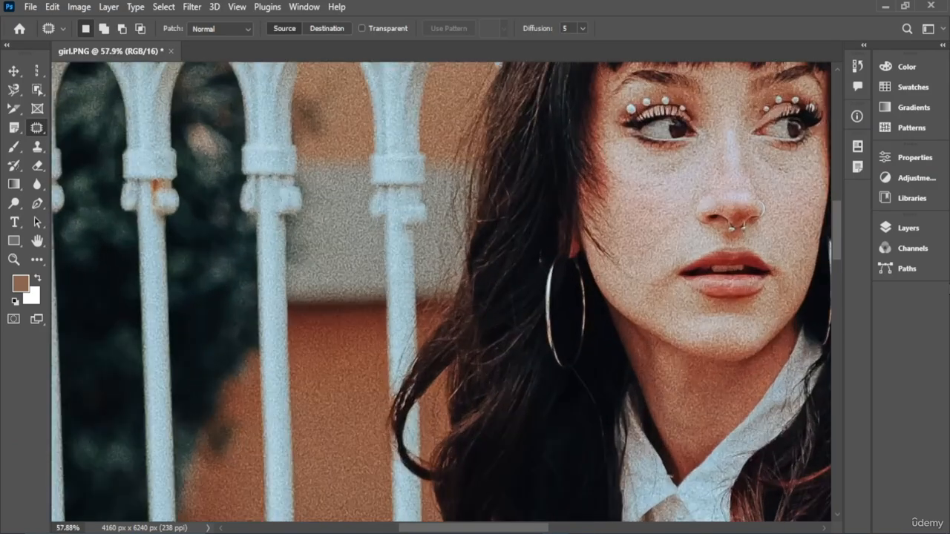
{"action": "mouse_move", "coordinate": [666, 184]}
{"action": "left_mouse_down"}
{"action": "mouse_move", "coordinate": [610, 198]}
{"action": "mouse_move", "coordinate": [644, 221]}
{"action": "mouse_move", "coordinate": [676, 198]}
{"action": "mouse_move", "coordinate": [663, 181]}
{"action": "mouse_move", "coordinate": [596, 221]}
{"action": "left_mouse_up"}
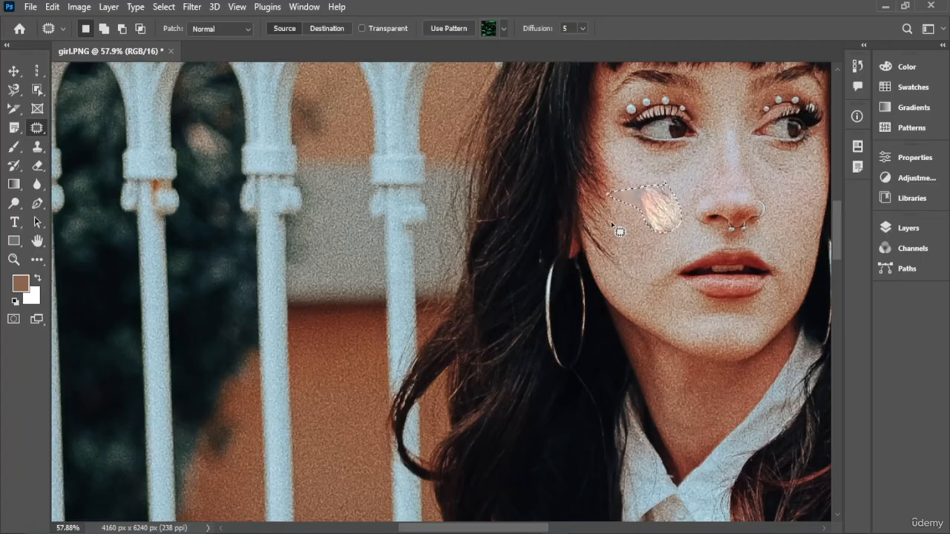
{"action": "mouse_move", "coordinate": [637, 177]}
{"action": "left_mouse_down"}
{"action": "mouse_move", "coordinate": [622, 217]}
{"action": "mouse_move", "coordinate": [681, 265]}
{"action": "mouse_move", "coordinate": [694, 210]}
{"action": "mouse_move", "coordinate": [676, 188]}
{"action": "mouse_move", "coordinate": [638, 177]}
{"action": "left_mouse_up"}
{"action": "mouse_move", "coordinate": [660, 223]}
{"action": "left_mouse_down"}
{"action": "mouse_move", "coordinate": [594, 190]}
{"action": "mouse_move", "coordinate": [552, 108]}
{"action": "mouse_move", "coordinate": [534, 141]}
{"action": "mouse_move", "coordinate": [800, 228]}
{"action": "mouse_move", "coordinate": [801, 204]}
{"action": "mouse_move", "coordinate": [786, 197]}
{"action": "mouse_move", "coordinate": [769, 155]}
{"action": "mouse_move", "coordinate": [796, 137]}
{"action": "left_mouse_up"}
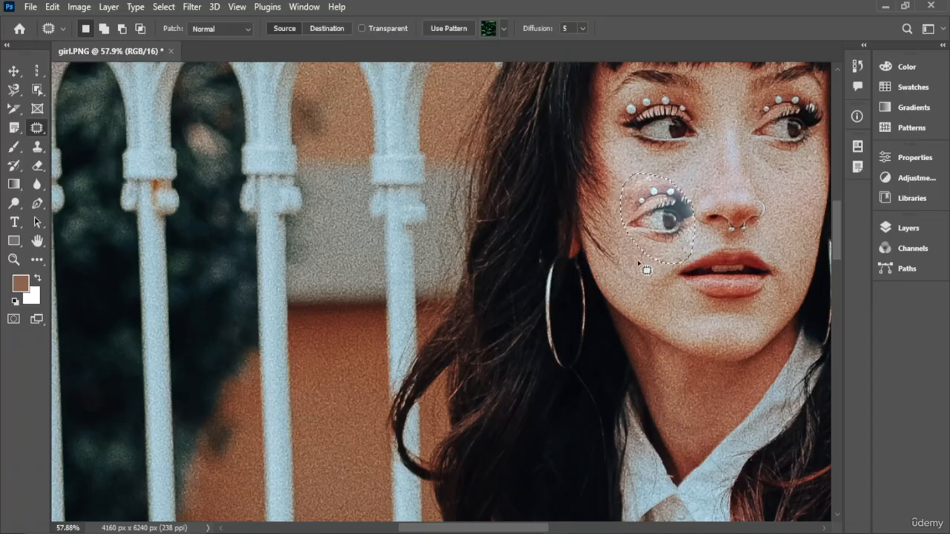
Step: Undo the Patch Tool edits on the cheek and clear the selection
{"action": "key", "text": "ctrl+z"}
{"action": "key", "text": "ctrl+z"}
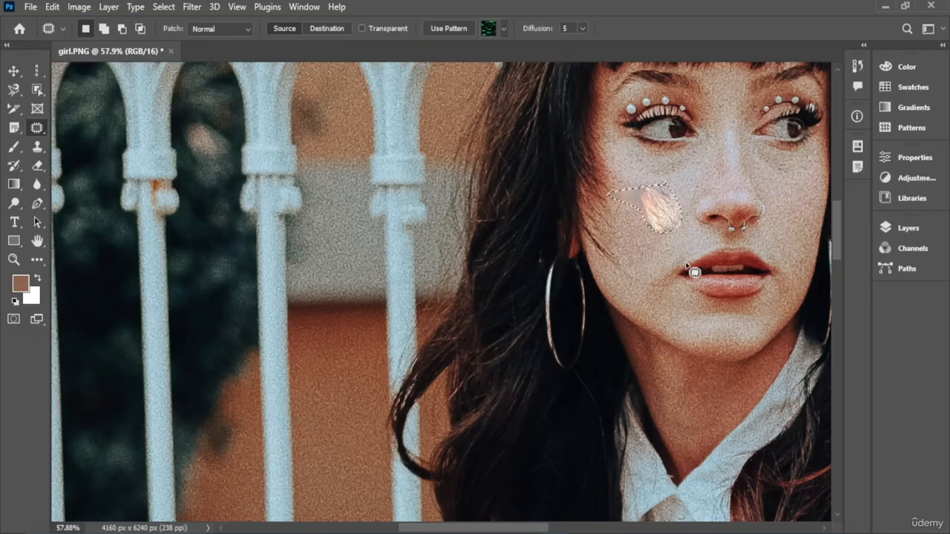
{"action": "key", "text": "ctrl+z"}
{"action": "left_click", "coordinate": [698, 177]}
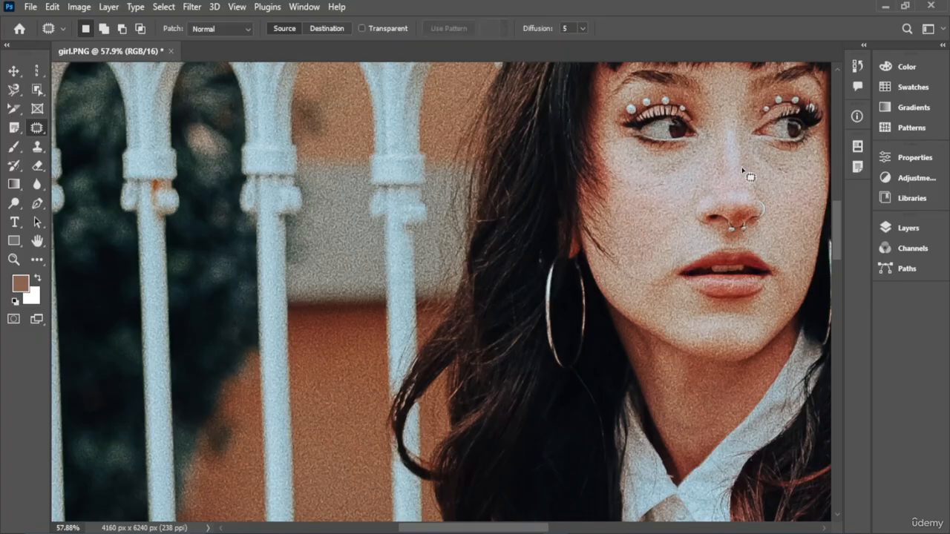
Step: Patch a small outlined area on the bridge of the nose with skin from the cheek and deselect it
{"action": "mouse_move", "coordinate": [729, 161]}
{"action": "left_mouse_down"}
{"action": "mouse_move", "coordinate": [731, 193]}
{"action": "mouse_move", "coordinate": [729, 158]}
{"action": "left_mouse_up"}
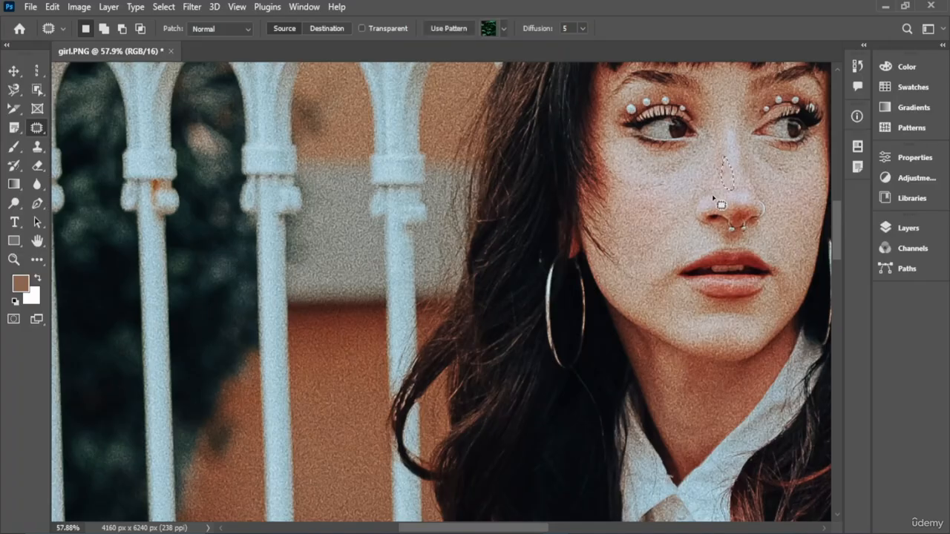
{"action": "left_click_drag", "start_coordinate": [724, 190], "coordinate": [669, 199]}
{"action": "left_click", "coordinate": [242, 144]}
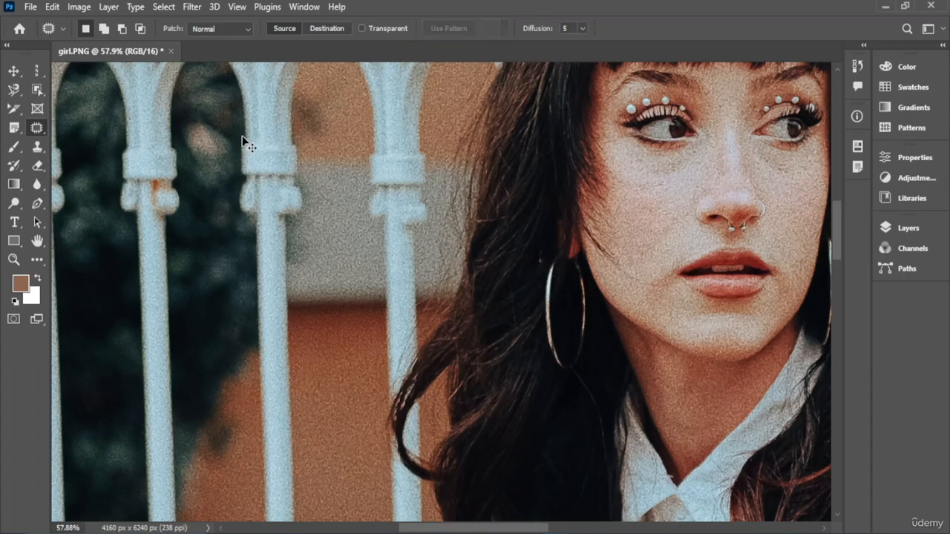
Step: Relocate a rounded piece of cheek skin onto a fence post with the Content-Aware Move Tool
{"action": "right_click", "coordinate": [39, 127]}
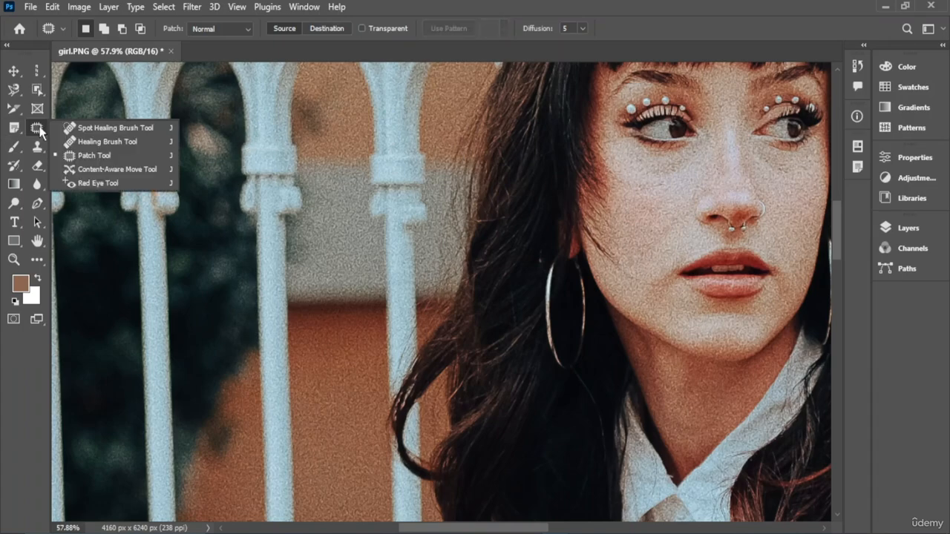
{"action": "left_click", "coordinate": [153, 171]}
{"action": "mouse_move", "coordinate": [659, 169]}
{"action": "left_mouse_down"}
{"action": "mouse_move", "coordinate": [634, 175]}
{"action": "mouse_move", "coordinate": [635, 189]}
{"action": "mouse_move", "coordinate": [668, 203]}
{"action": "mouse_move", "coordinate": [682, 174]}
{"action": "mouse_move", "coordinate": [646, 167]}
{"action": "mouse_move", "coordinate": [566, 270]}
{"action": "mouse_move", "coordinate": [515, 310]}
{"action": "mouse_move", "coordinate": [258, 271]}
{"action": "mouse_move", "coordinate": [170, 221]}
{"action": "mouse_move", "coordinate": [229, 192]}
{"action": "mouse_move", "coordinate": [263, 156]}
{"action": "mouse_move", "coordinate": [271, 213]}
{"action": "mouse_move", "coordinate": [291, 192]}
{"action": "mouse_move", "coordinate": [506, 265]}
{"action": "mouse_move", "coordinate": [357, 216]}
{"action": "mouse_move", "coordinate": [262, 169]}
{"action": "mouse_move", "coordinate": [277, 122]}
{"action": "mouse_move", "coordinate": [267, 141]}
{"action": "mouse_move", "coordinate": [270, 236]}
{"action": "mouse_move", "coordinate": [277, 189]}
{"action": "left_mouse_up"}
{"action": "key", "text": "ctrl+z"}
{"action": "key", "text": "ctrl+z"}
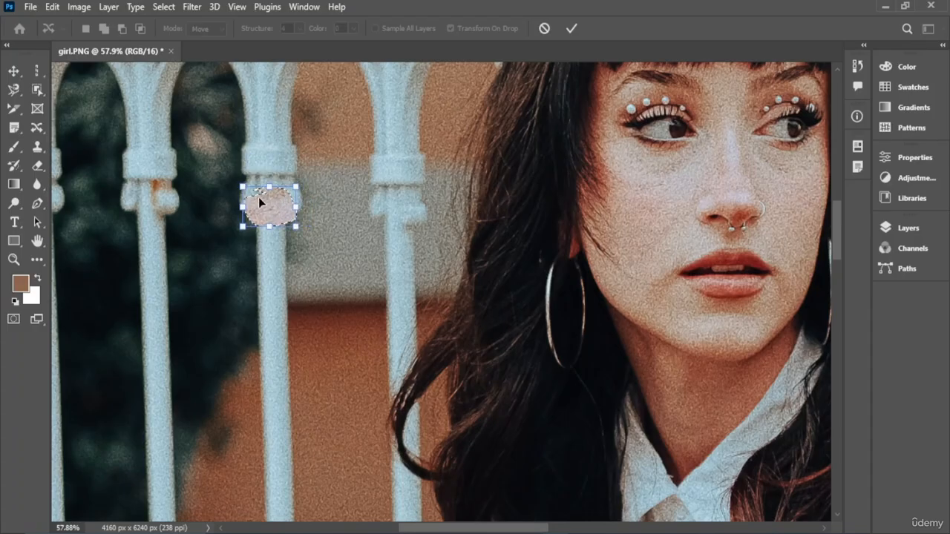
{"action": "key", "text": "ctrl+z"}
{"action": "key", "text": "ctrl+z"}
{"action": "key", "text": "ctrl+z"}
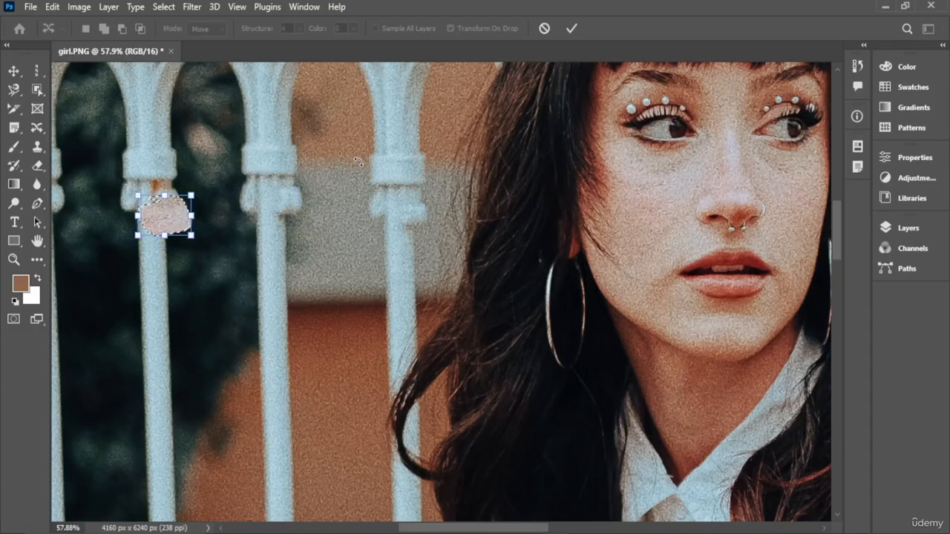
Step: Apply the Red Eye Tool to the woman's eye nearest the fence
{"action": "right_click", "coordinate": [39, 128]}
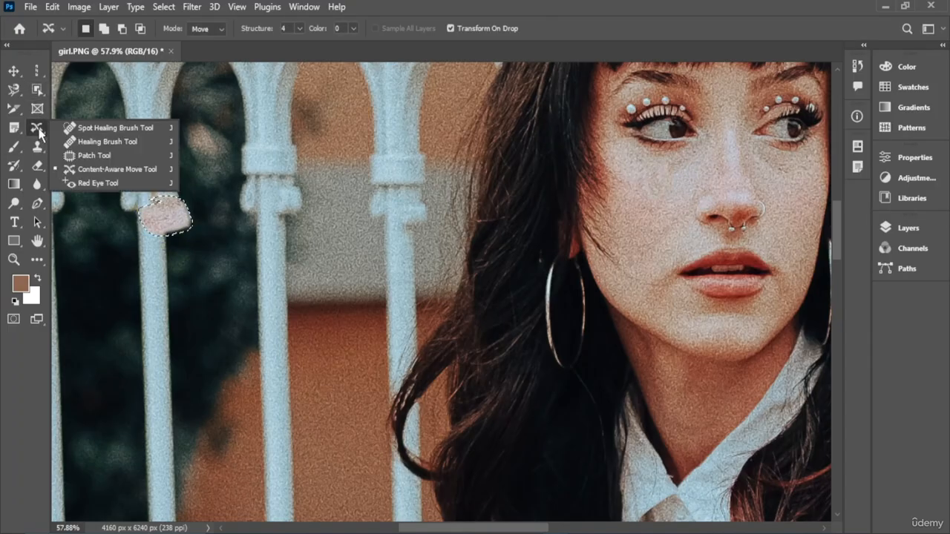
{"action": "left_click", "coordinate": [111, 183]}
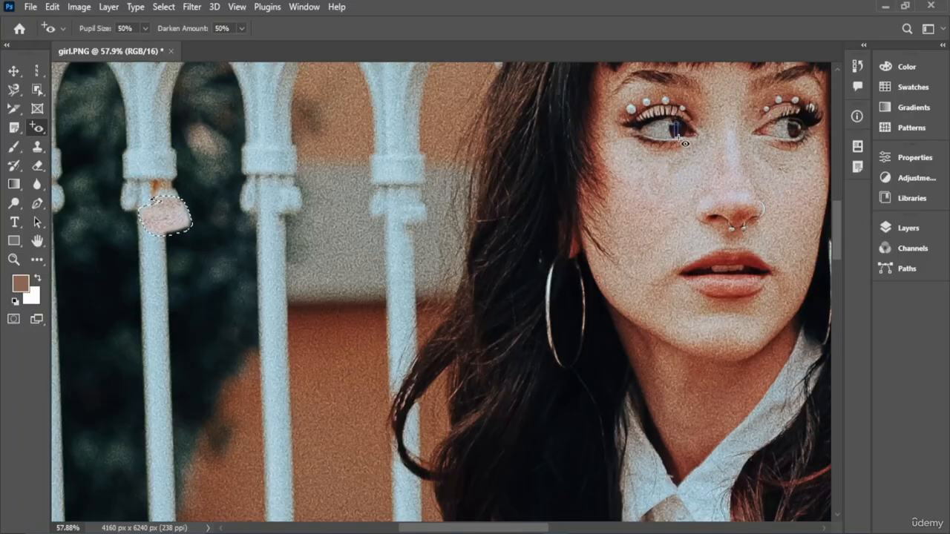
{"action": "left_click_drag", "start_coordinate": [689, 142], "coordinate": [690, 141]}
{"action": "right_click", "coordinate": [44, 131]}
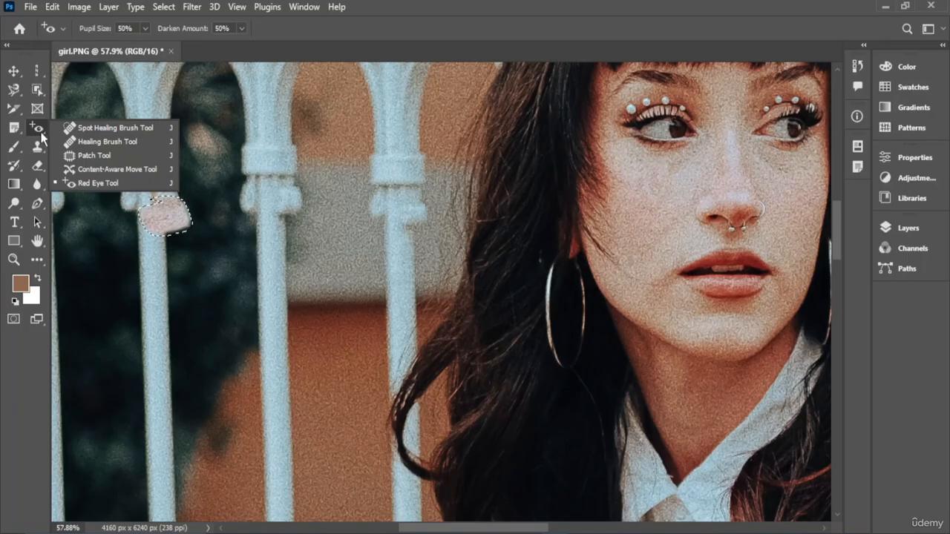
Step: Set up the Brush Tool with a size of 190 px and a hardness of 39%
{"action": "left_click", "coordinate": [14, 147]}
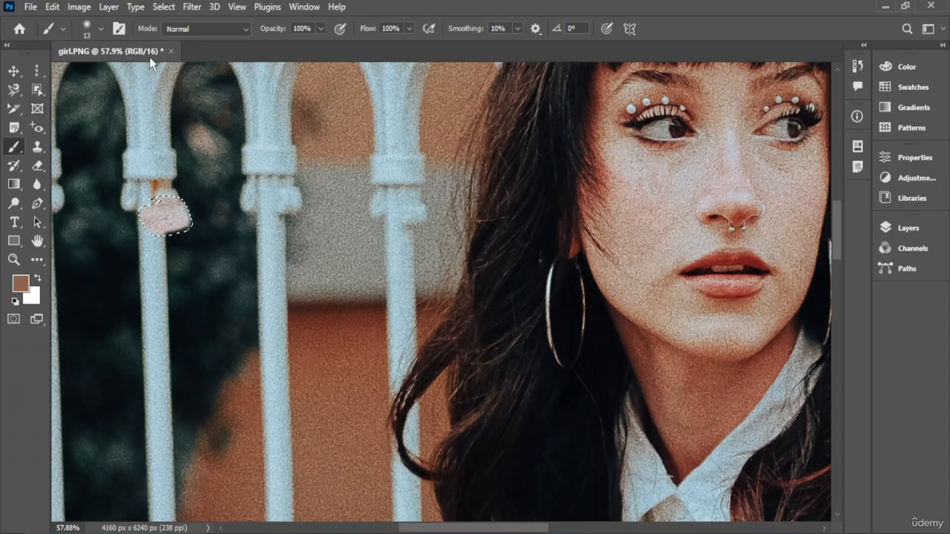
{"action": "left_click", "coordinate": [54, 26]}
{"action": "left_click", "coordinate": [47, 28]}
{"action": "left_click", "coordinate": [44, 28]}
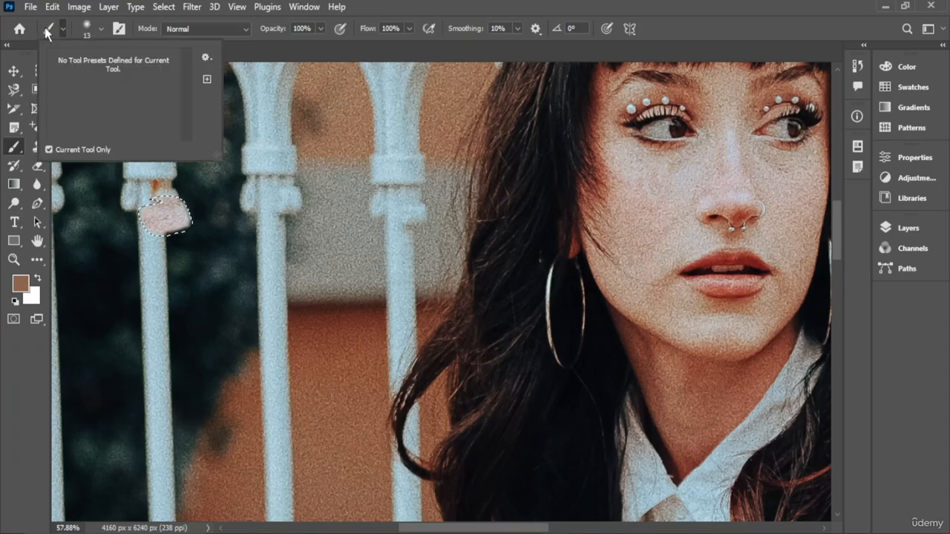
{"action": "left_click", "coordinate": [44, 28]}
{"action": "left_click", "coordinate": [100, 28]}
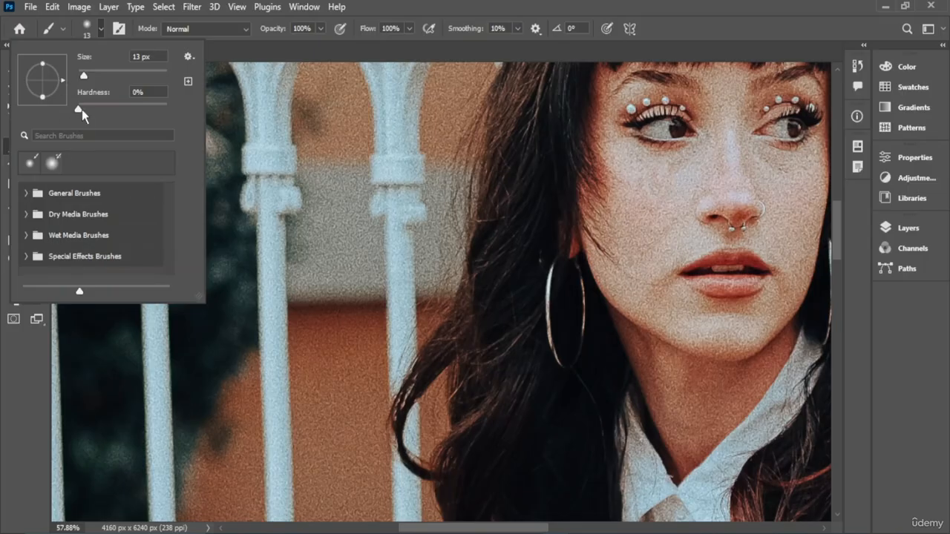
{"action": "left_click_drag", "start_coordinate": [130, 73], "coordinate": [142, 74]}
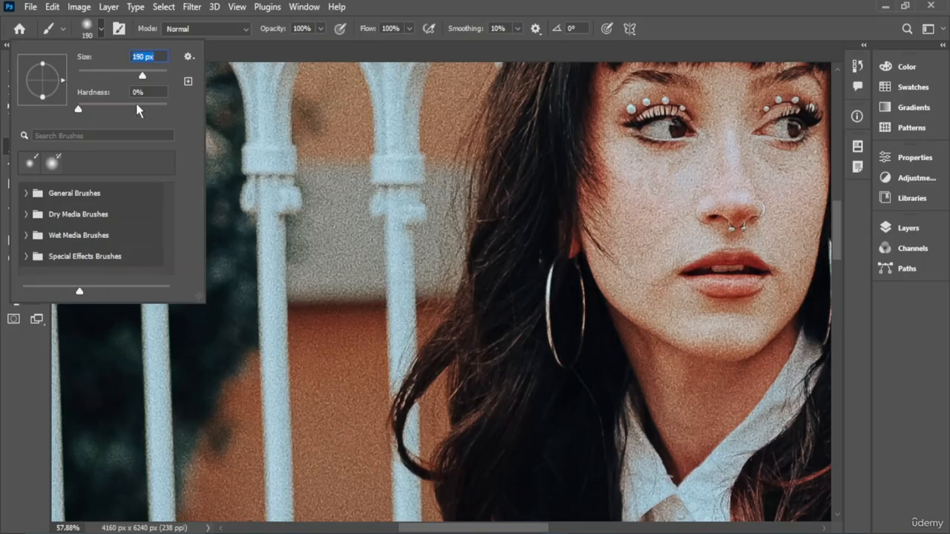
{"action": "left_click_drag", "start_coordinate": [80, 109], "coordinate": [113, 109]}
{"action": "left_click", "coordinate": [325, 191]}
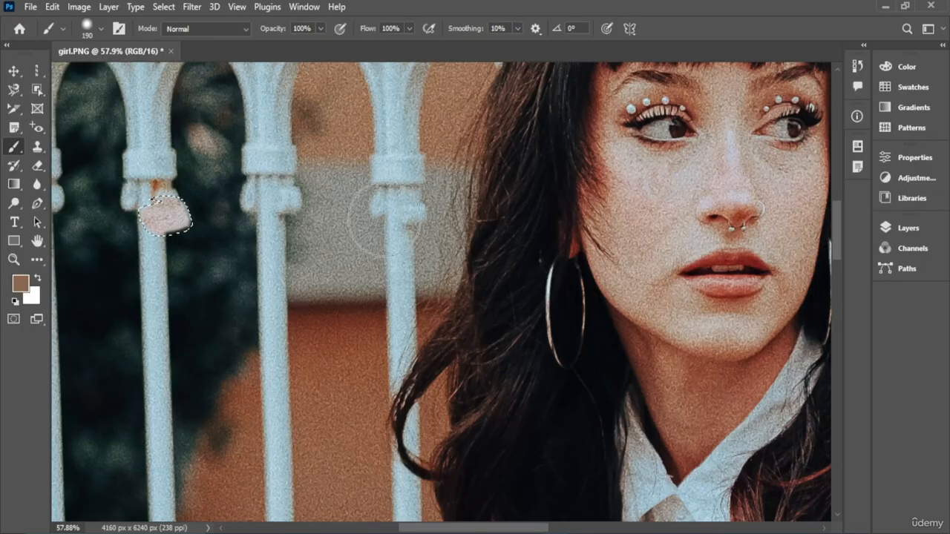
Step: Paint the selected patch on the fence post brown and move it onto the woman's hair
{"action": "left_click_drag", "start_coordinate": [107, 189], "coordinate": [165, 233]}
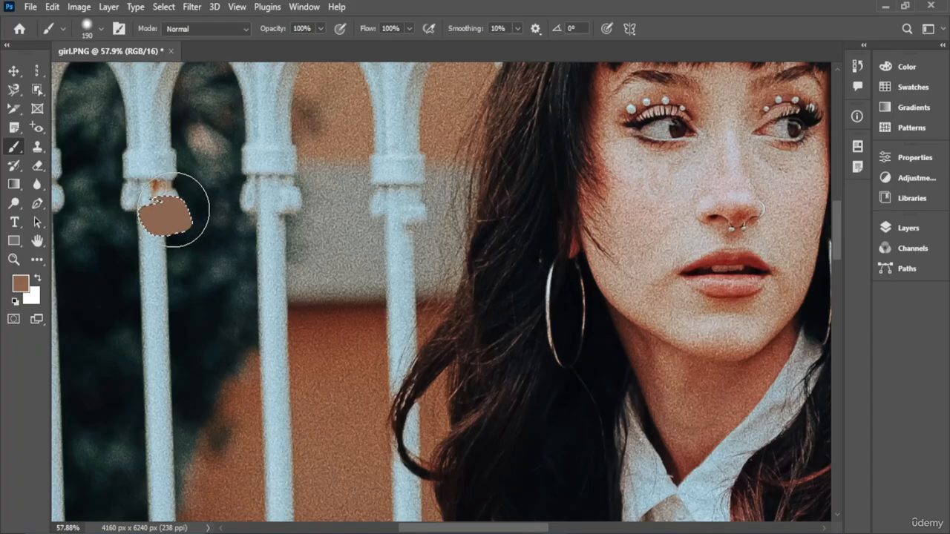
{"action": "left_click_drag", "start_coordinate": [173, 215], "coordinate": [520, 355]}
Step: Remove the brown patch from the hair and clear its selection, leaving the Fill dialog unapplied
{"action": "key", "text": "shift+BackSpace"}
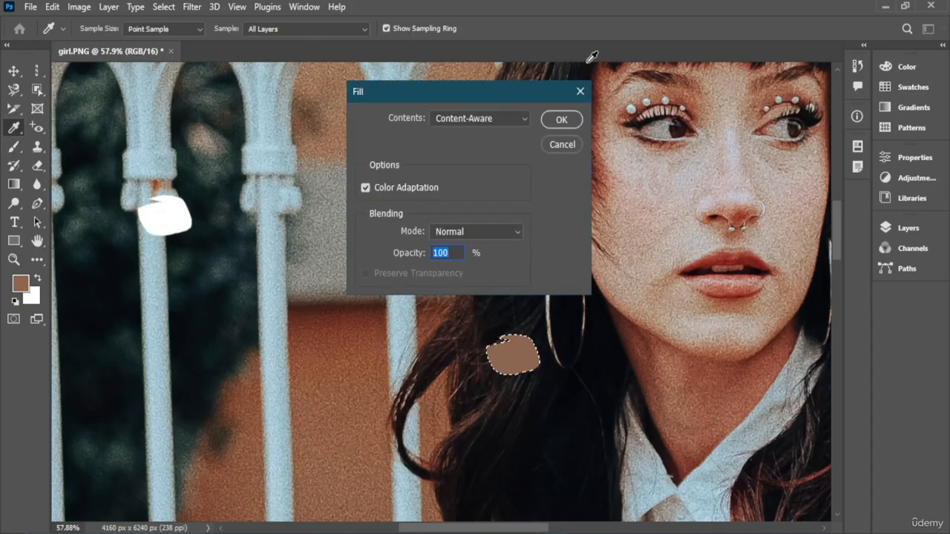
{"action": "left_click", "coordinate": [581, 91]}
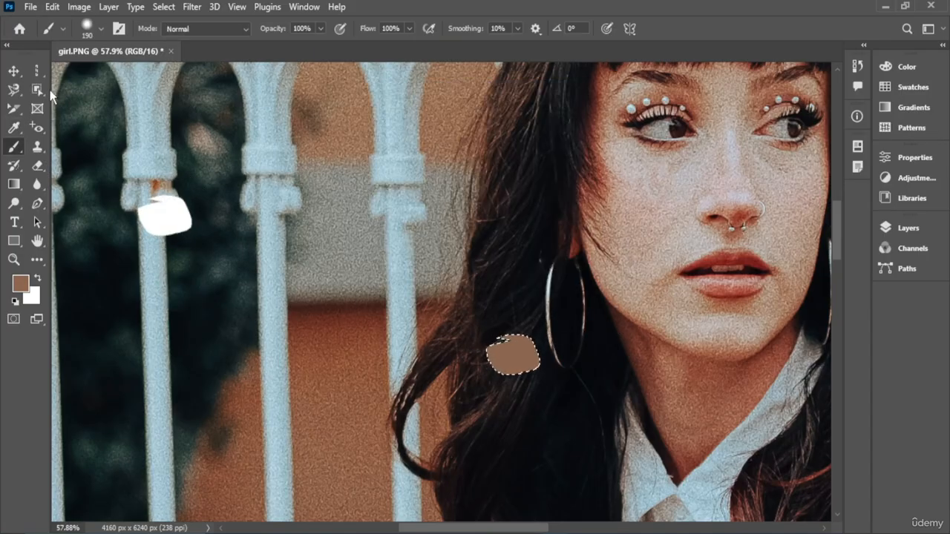
{"action": "left_click", "coordinate": [13, 70]}
{"action": "key", "text": "shift+BackSpace"}
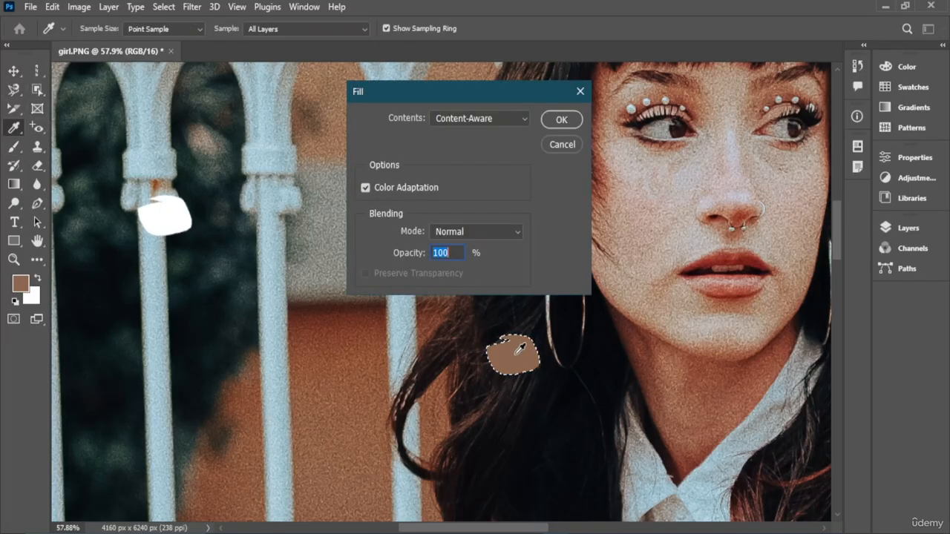
{"action": "left_click", "coordinate": [580, 94]}
{"action": "key", "text": "shift+BackSpace"}
{"action": "left_click", "coordinate": [581, 91]}
{"action": "key", "text": "ctrl+z"}
{"action": "key", "text": "ctrl+z"}
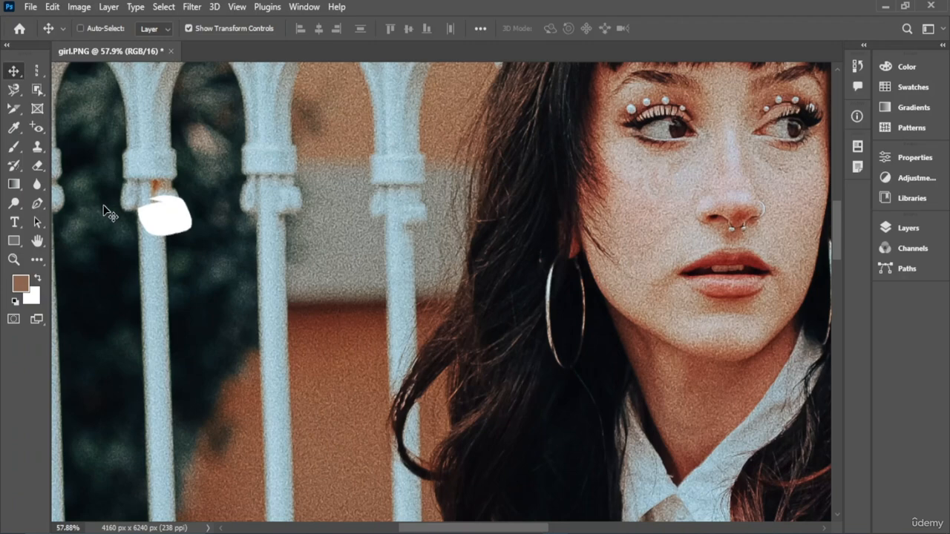
Step: Try freehand brown strokes across the fence and hair with the 190 px brush
{"action": "left_click", "coordinate": [13, 146]}
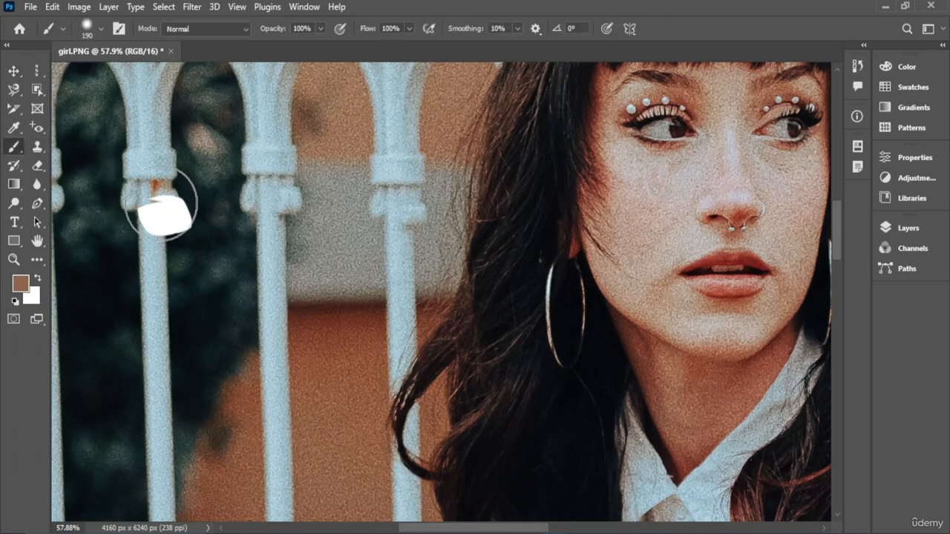
{"action": "mouse_move", "coordinate": [165, 201]}
{"action": "left_mouse_down"}
{"action": "mouse_move", "coordinate": [190, 275]}
{"action": "mouse_move", "coordinate": [304, 290]}
{"action": "left_mouse_up"}
{"action": "mouse_move", "coordinate": [537, 275]}
{"action": "left_mouse_down"}
{"action": "mouse_move", "coordinate": [232, 227]}
{"action": "mouse_move", "coordinate": [215, 166]}
{"action": "mouse_move", "coordinate": [436, 221]}
{"action": "mouse_move", "coordinate": [221, 263]}
{"action": "mouse_move", "coordinate": [264, 251]}
{"action": "mouse_move", "coordinate": [273, 123]}
{"action": "left_mouse_up"}
{"action": "key", "text": "ctrl+z"}
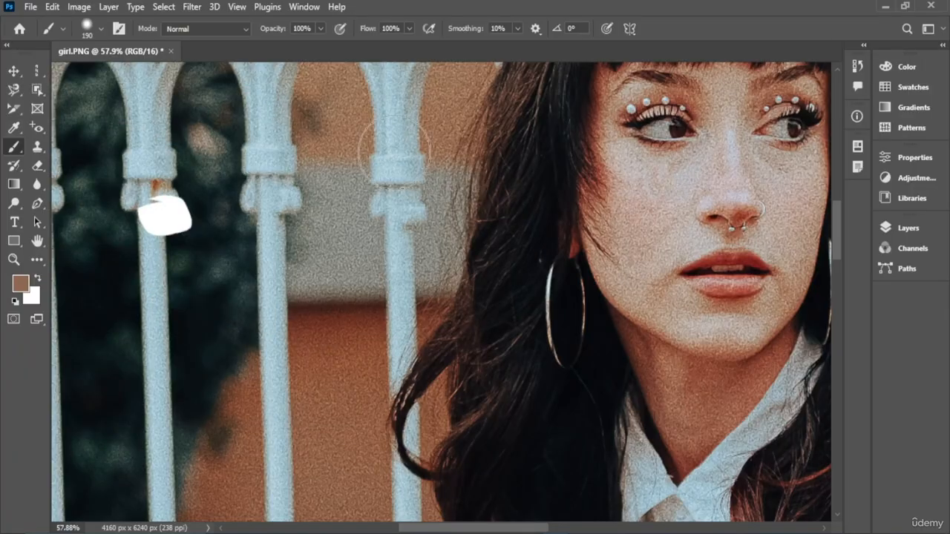
Step: Reduce the brush size to 81 px and try a brown stroke over the woman's eye, undoing the stroke
{"action": "scroll", "coordinate": [556, 291], "scroll_direction": "down", "scroll_amount": 3}
{"action": "scroll", "coordinate": [556, 292], "scroll_direction": "down", "scroll_amount": 1}
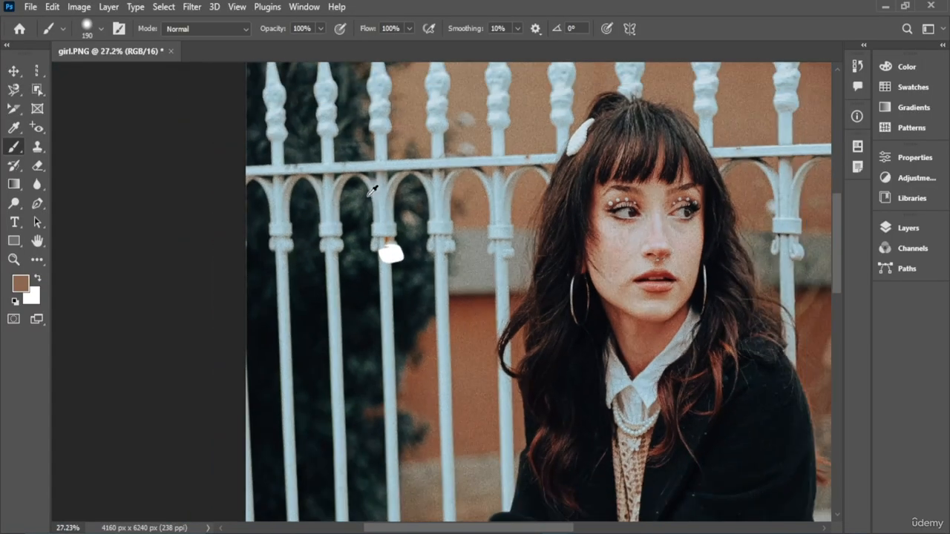
{"action": "left_click", "coordinate": [102, 29]}
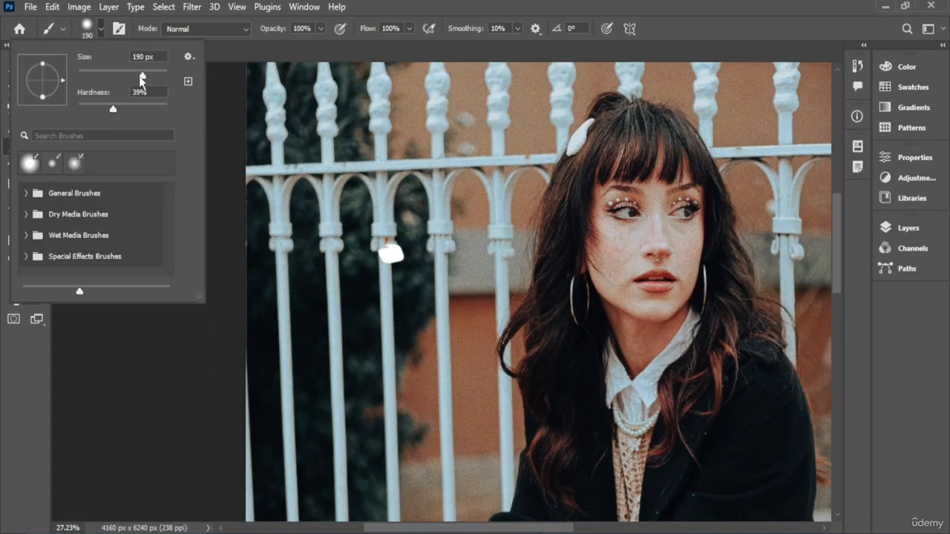
{"action": "left_click_drag", "start_coordinate": [624, 210], "coordinate": [634, 214]}
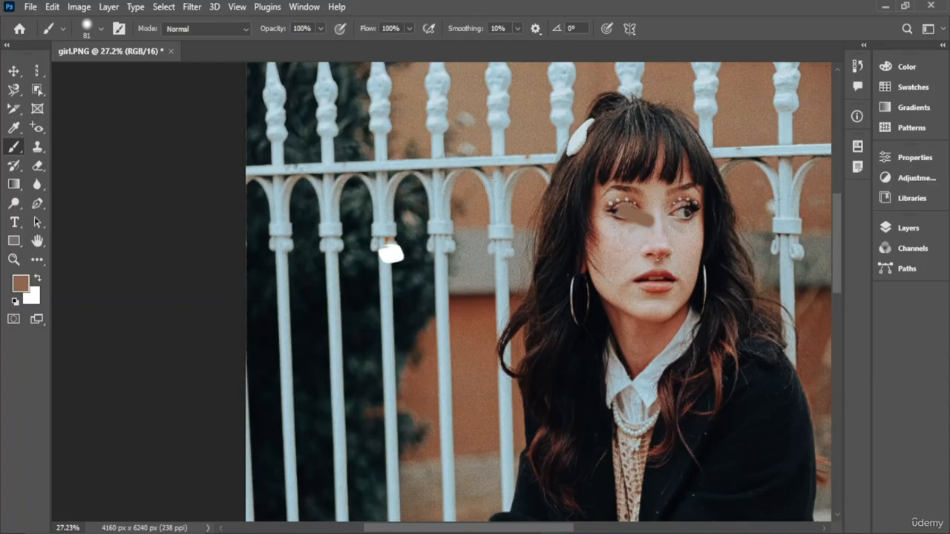
{"action": "key", "text": "ctrl+z"}
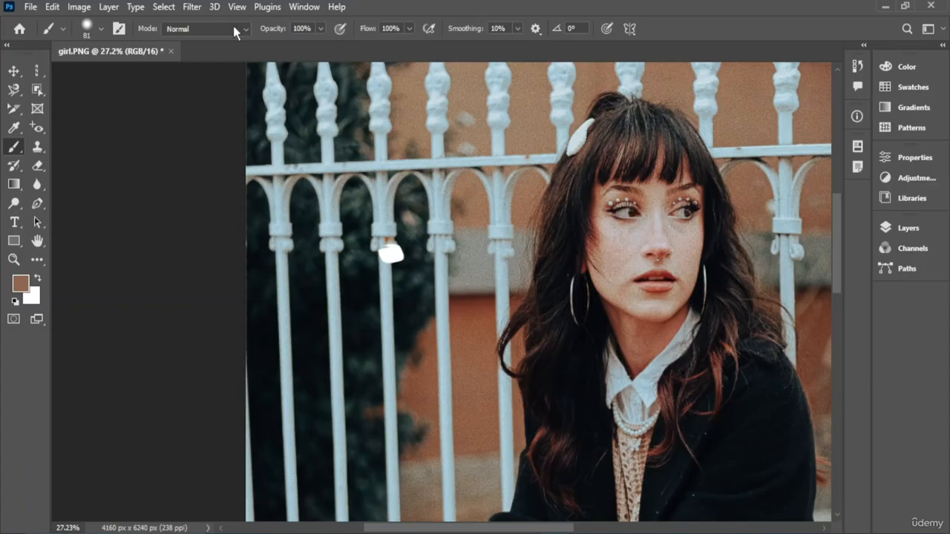
Step: Pick a recent brush and paint a long looping brown line across the woman's face and the fence
{"action": "left_click", "coordinate": [99, 32]}
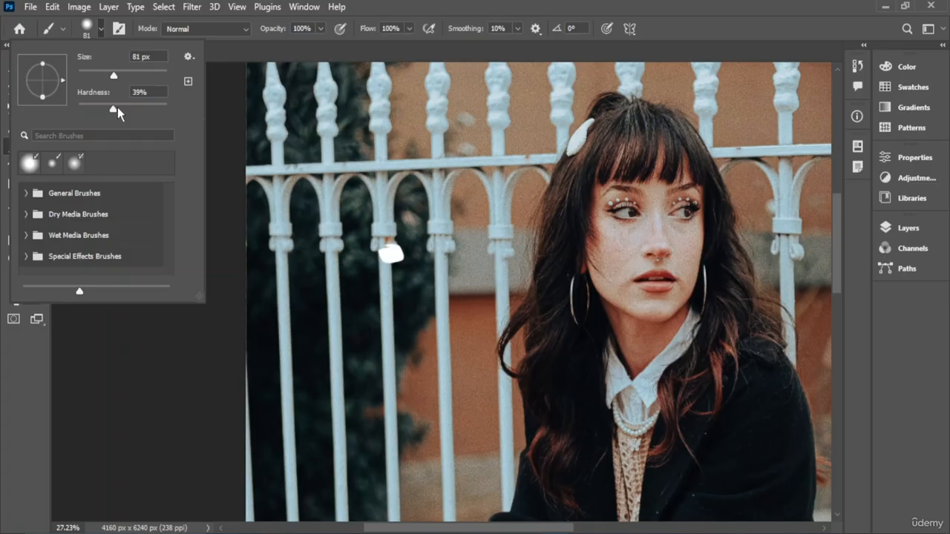
{"action": "left_click", "coordinate": [50, 163]}
{"action": "mouse_move", "coordinate": [482, 213]}
{"action": "left_mouse_down"}
{"action": "mouse_move", "coordinate": [779, 258]}
{"action": "mouse_move", "coordinate": [820, 251]}
{"action": "left_mouse_up"}
{"action": "mouse_move", "coordinate": [805, 194]}
{"action": "left_mouse_down"}
{"action": "mouse_move", "coordinate": [682, 215]}
{"action": "mouse_move", "coordinate": [345, 358]}
{"action": "left_mouse_up"}
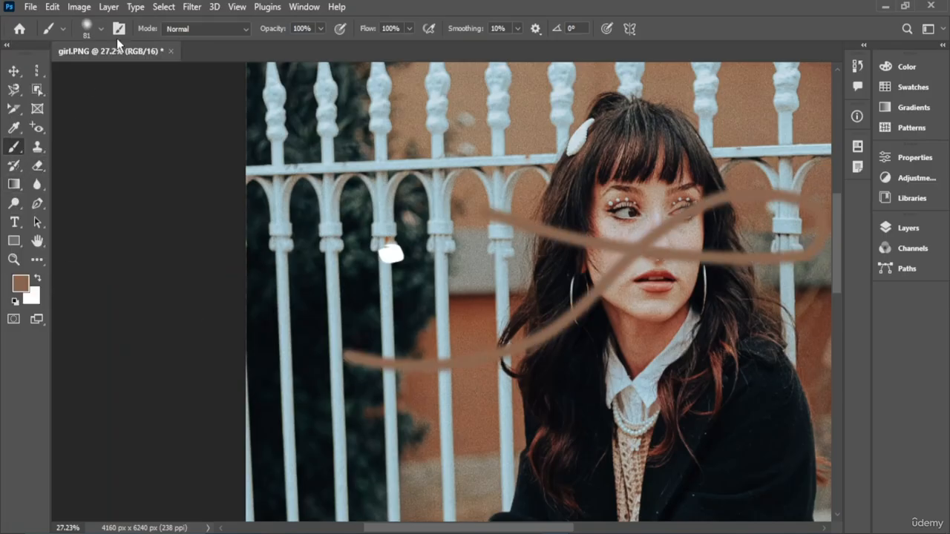
Step: Select the recently used soft brush with a 21 px size, 0% hardness and 40° angle
{"action": "left_click", "coordinate": [87, 28]}
{"action": "left_click", "coordinate": [86, 28]}
{"action": "left_click", "coordinate": [86, 29]}
{"action": "left_click", "coordinate": [86, 28]}
{"action": "left_click", "coordinate": [87, 28]}
{"action": "left_click", "coordinate": [75, 164]}
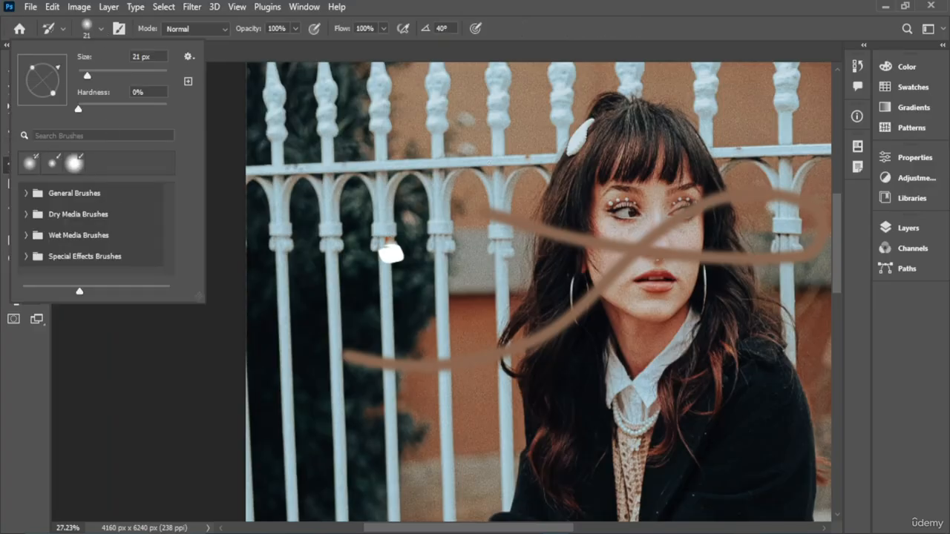
Step: Paint over parts of the brown line on the fence, hair and face with the 21 px History Brush
{"action": "left_click_drag", "start_coordinate": [490, 161], "coordinate": [377, 354]}
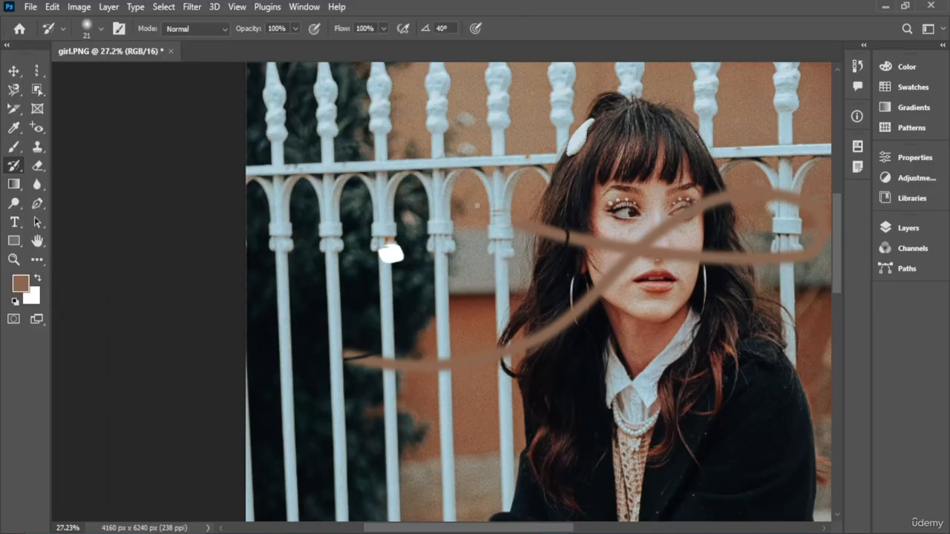
{"action": "mouse_move", "coordinate": [690, 217]}
{"action": "left_mouse_down"}
{"action": "mouse_move", "coordinate": [545, 233]}
{"action": "mouse_move", "coordinate": [742, 258]}
{"action": "mouse_move", "coordinate": [590, 291]}
{"action": "mouse_move", "coordinate": [620, 261]}
{"action": "left_mouse_up"}
{"action": "mouse_move", "coordinate": [704, 262]}
{"action": "left_mouse_down"}
{"action": "mouse_move", "coordinate": [643, 237]}
{"action": "mouse_move", "coordinate": [666, 233]}
{"action": "mouse_move", "coordinate": [686, 207]}
{"action": "left_mouse_up"}
Step: Enlarge the History Brush to 5000 px and restore the portrait, removing the remaining brown line and white spot
{"action": "left_click", "coordinate": [102, 30]}
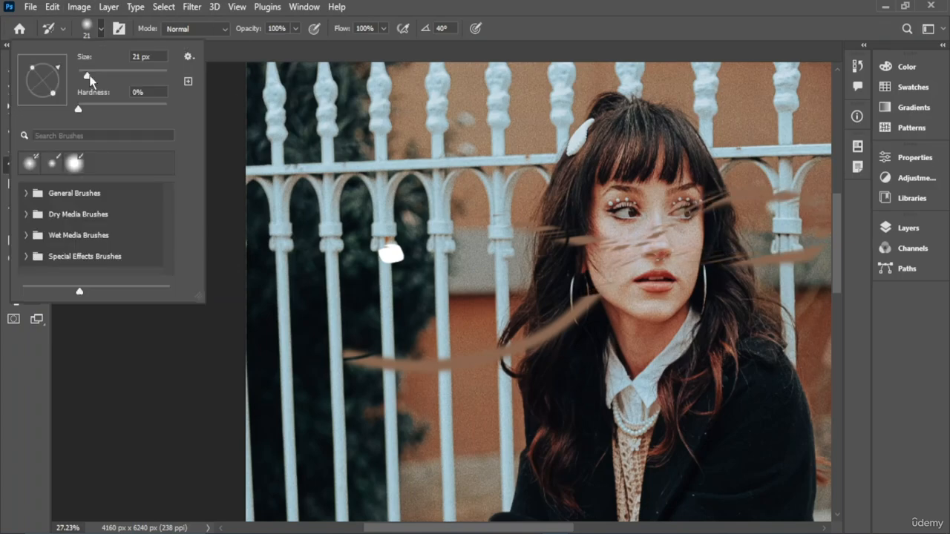
{"action": "left_click_drag", "start_coordinate": [176, 81], "coordinate": [178, 81]}
{"action": "left_click", "coordinate": [742, 112]}
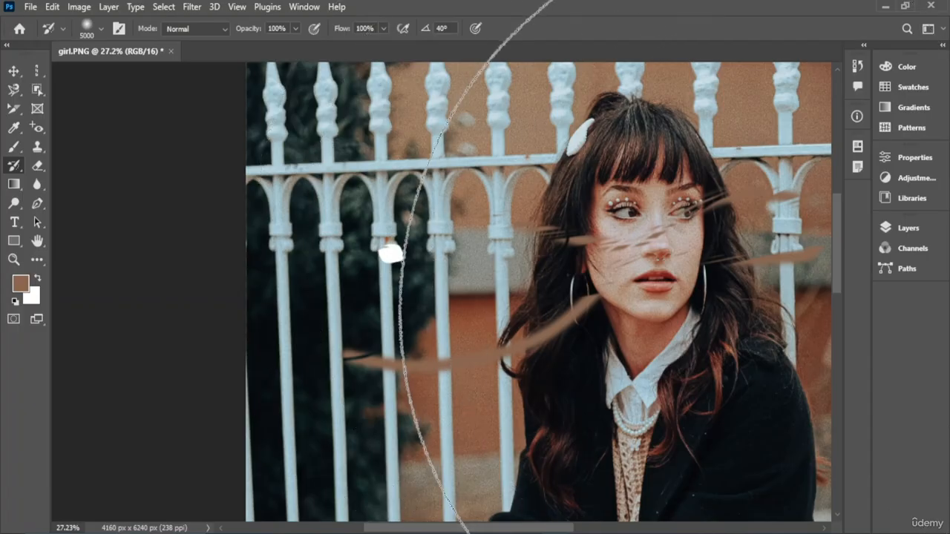
{"action": "left_click", "coordinate": [553, 378]}
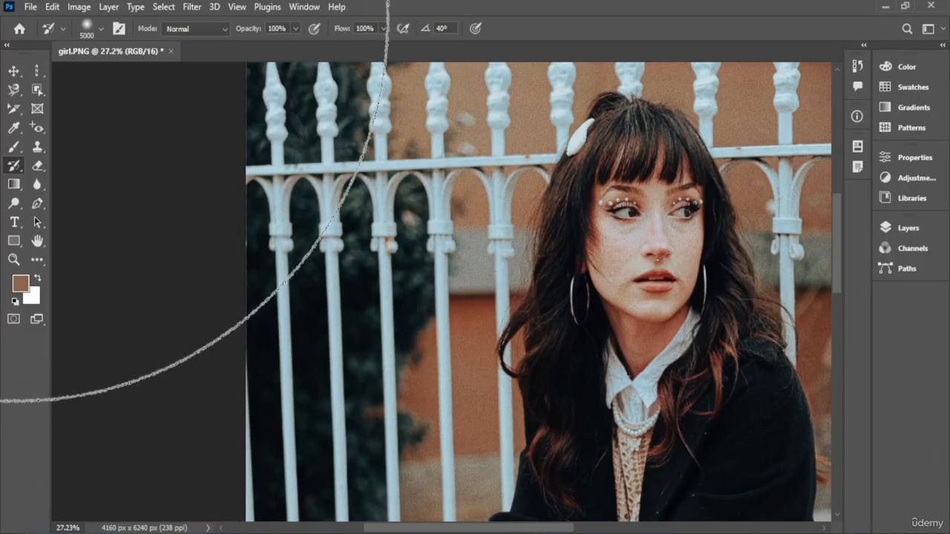
{"action": "scroll", "coordinate": [579, 308], "scroll_direction": "down", "scroll_amount": 5}
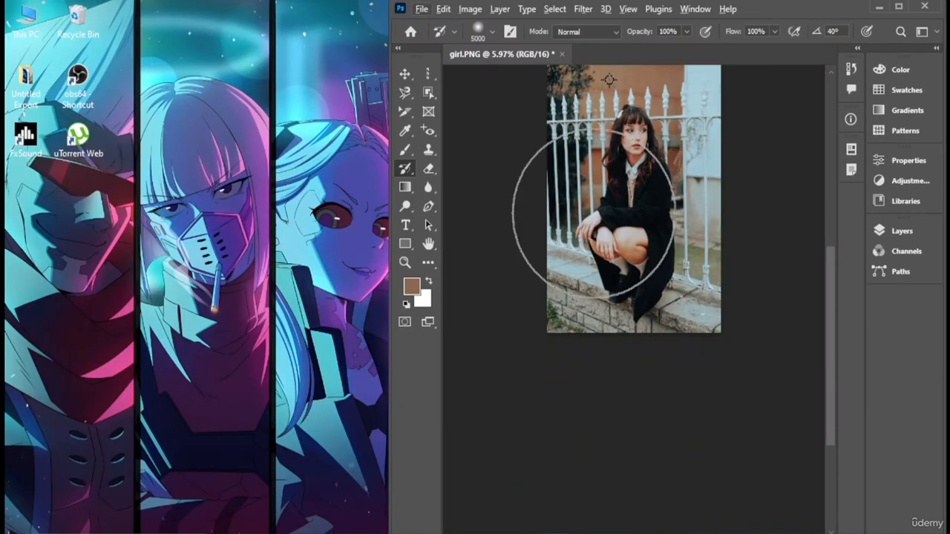
{"action": "scroll", "coordinate": [594, 202], "scroll_direction": "up", "scroll_amount": 2}
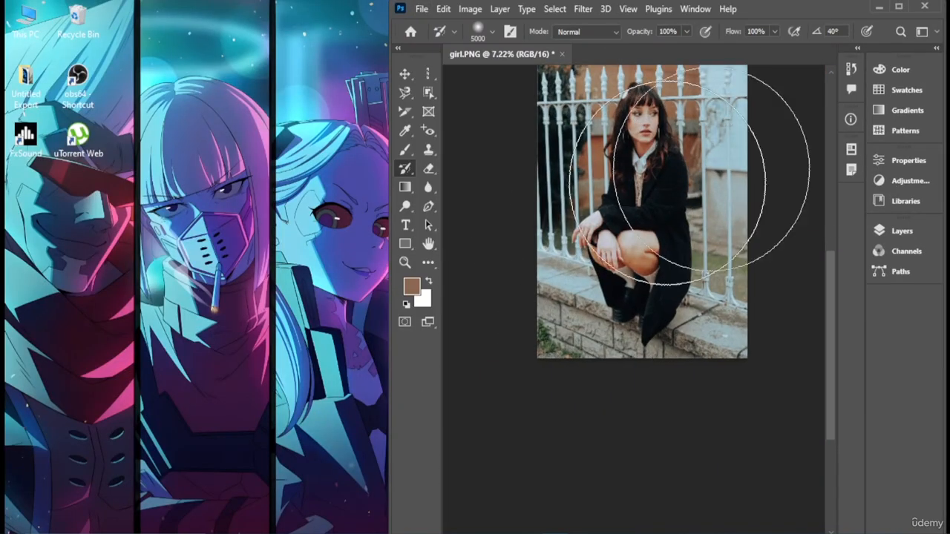
{"action": "left_click", "coordinate": [906, 6]}
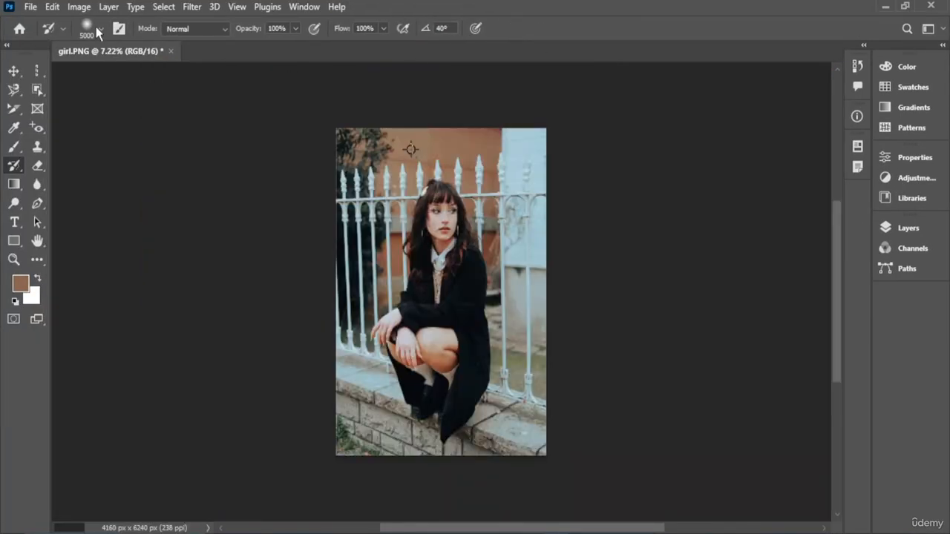
Step: Reduce the History Brush size to 1 px
{"action": "left_click", "coordinate": [99, 30]}
{"action": "left_click_drag", "start_coordinate": [166, 77], "coordinate": [88, 72]}
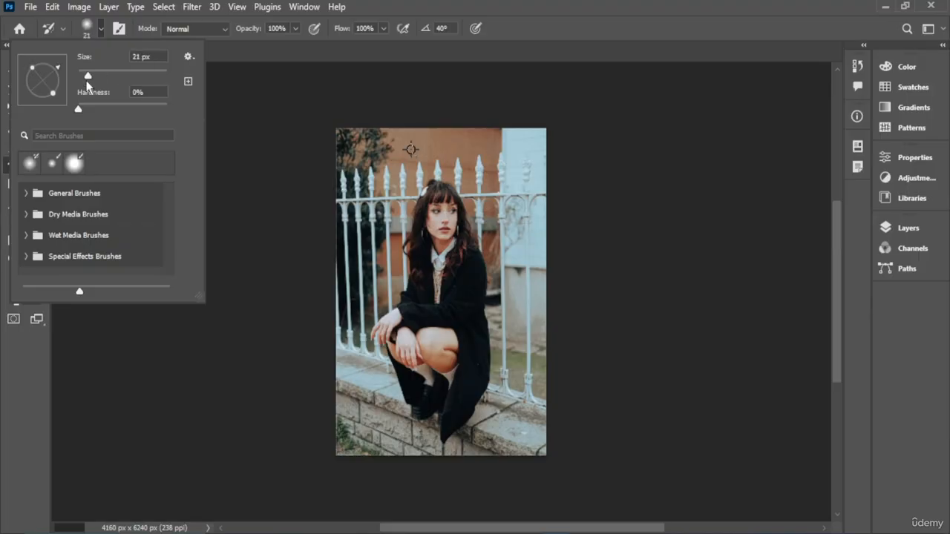
{"action": "key", "text": "Return"}
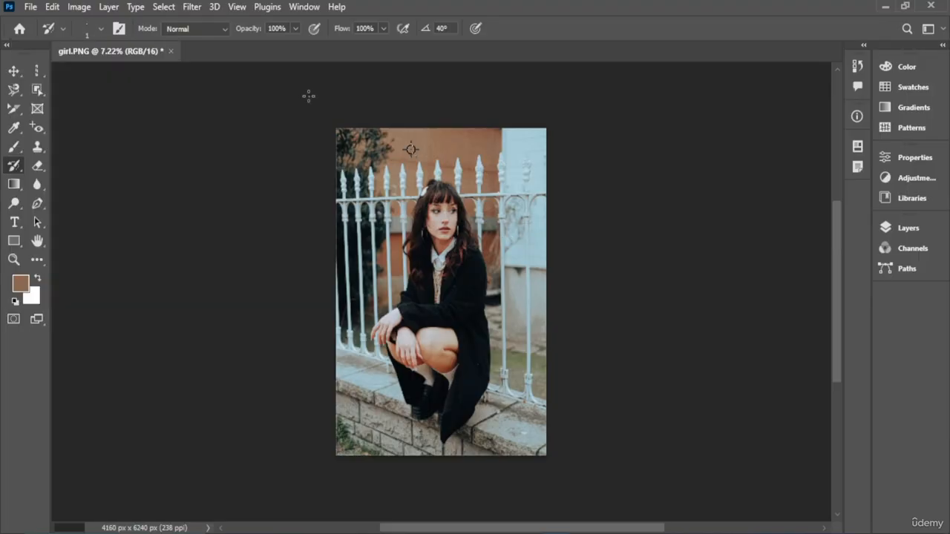
Step: Try the 13 px Eraser tool on the white hair clip
{"action": "left_click", "coordinate": [34, 162]}
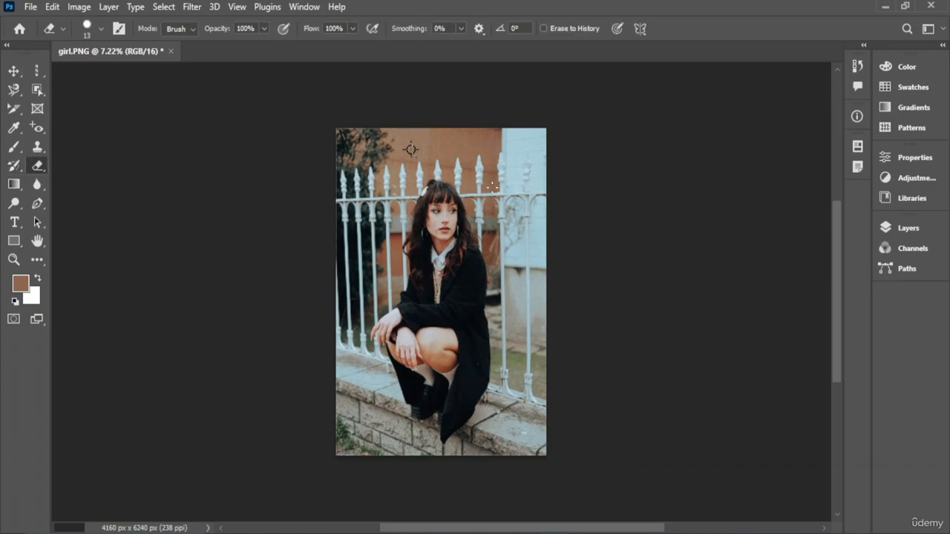
{"action": "scroll", "coordinate": [410, 149], "scroll_direction": "up", "scroll_amount": 3}
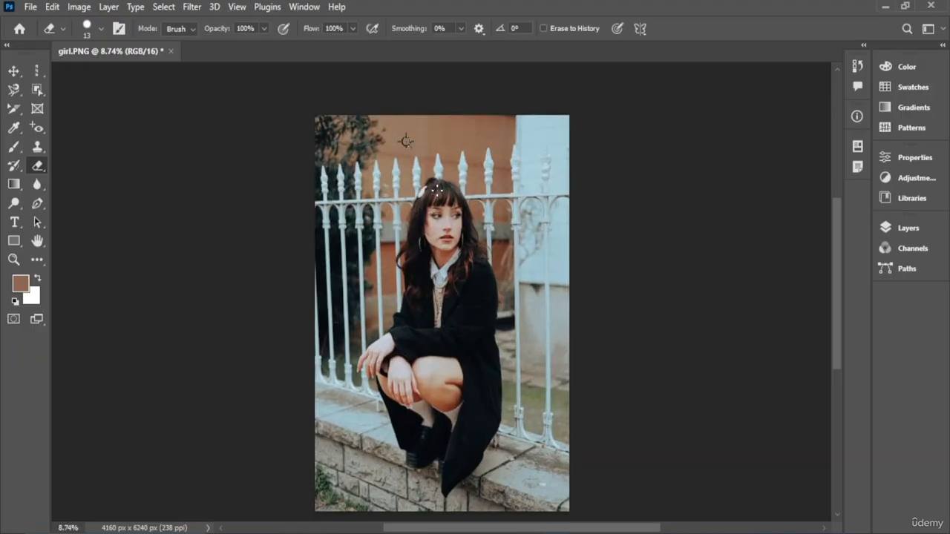
{"action": "scroll", "coordinate": [388, 111], "scroll_direction": "up", "scroll_amount": 4}
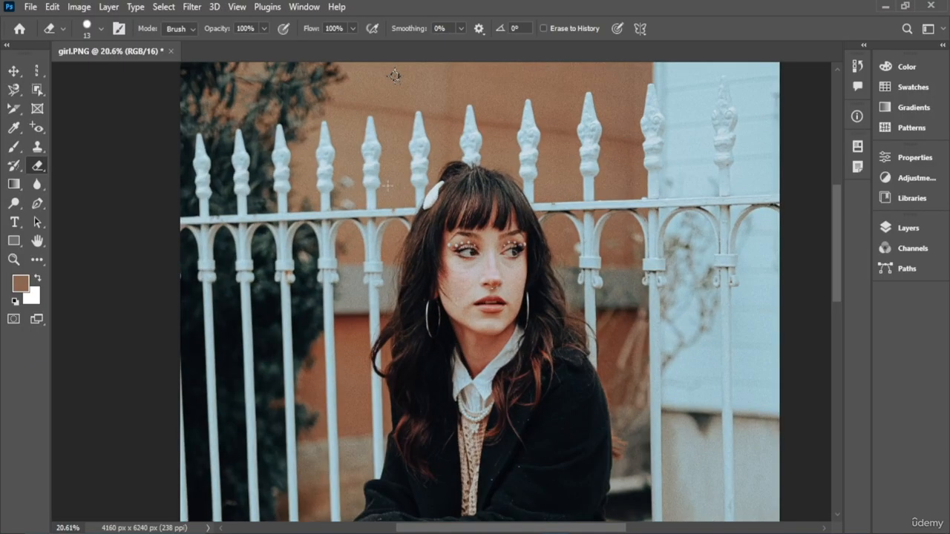
{"action": "scroll", "coordinate": [303, 176], "scroll_direction": "up", "scroll_amount": 1}
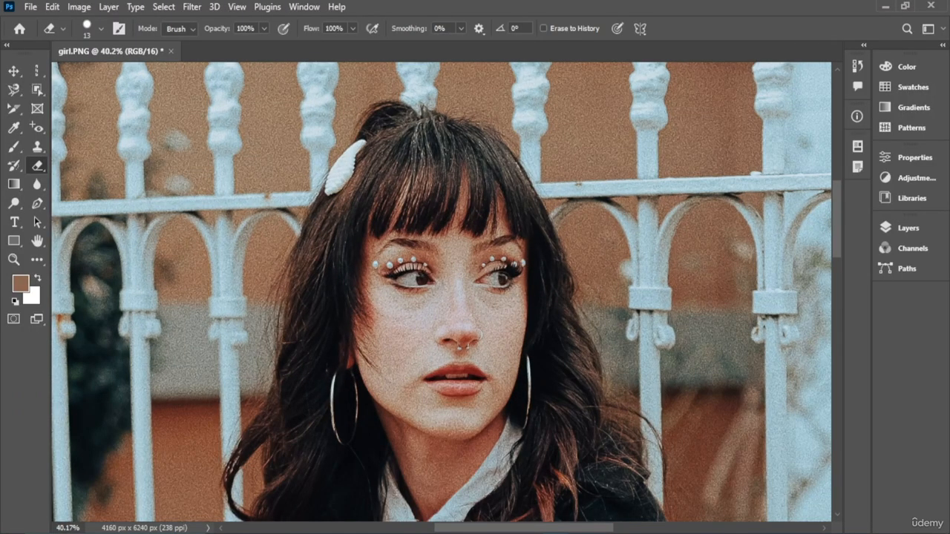
{"action": "mouse_move", "coordinate": [346, 169]}
{"action": "left_mouse_down"}
{"action": "mouse_move", "coordinate": [361, 141]}
{"action": "mouse_move", "coordinate": [331, 164]}
{"action": "mouse_move", "coordinate": [319, 208]}
{"action": "mouse_move", "coordinate": [355, 172]}
{"action": "mouse_move", "coordinate": [356, 134]}
{"action": "mouse_move", "coordinate": [365, 178]}
{"action": "mouse_move", "coordinate": [348, 163]}
{"action": "left_mouse_up"}
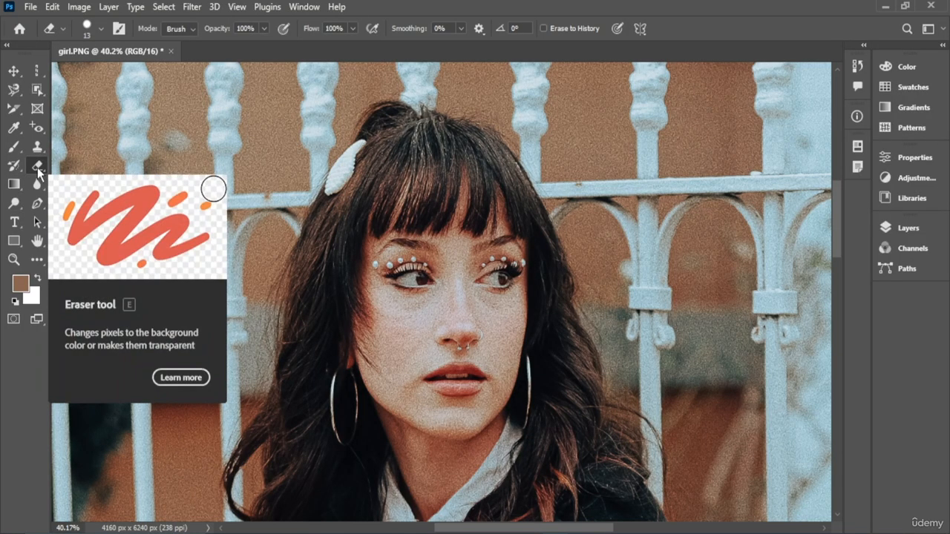
Step: Erase the white hair clip to transparency with the Magic Eraser at tolerance 32
{"action": "right_click", "coordinate": [37, 167]}
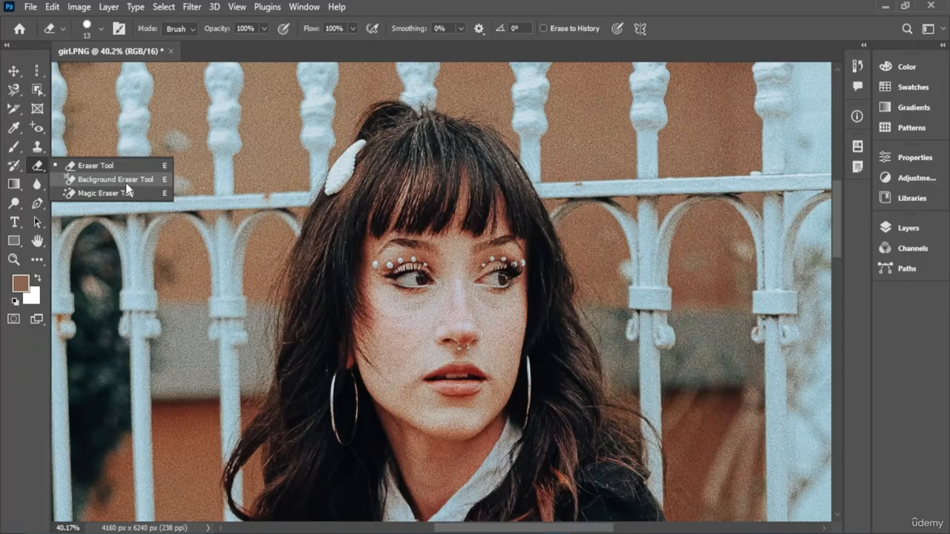
{"action": "left_click", "coordinate": [104, 193]}
{"action": "left_click", "coordinate": [344, 144]}
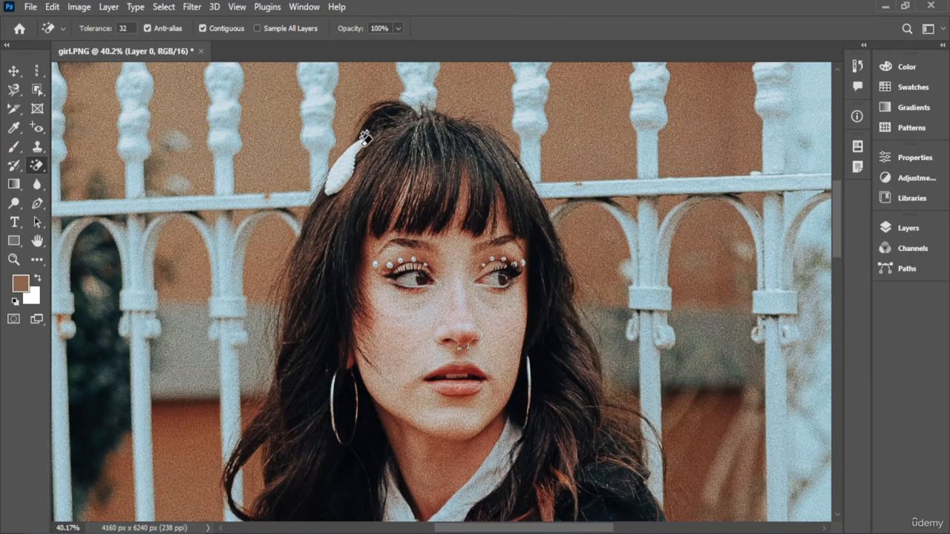
{"action": "left_click", "coordinate": [342, 162]}
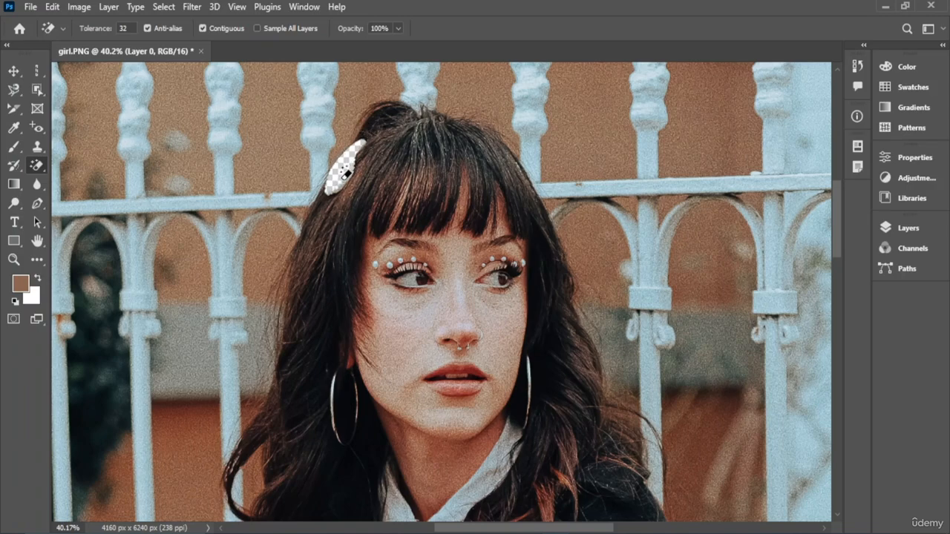
Step: Try a freehand 13 px Background Eraser scribble across the fence and hair, and undo it
{"action": "right_click", "coordinate": [33, 169]}
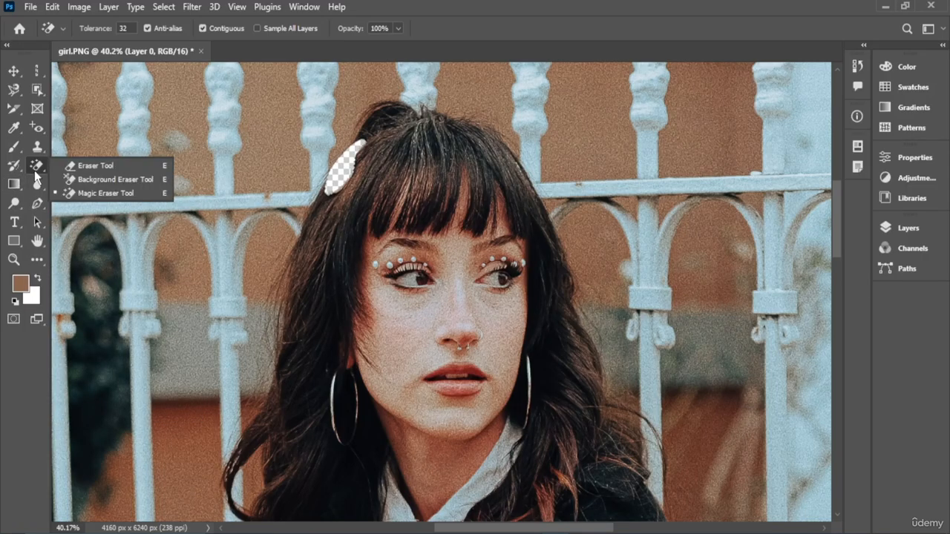
{"action": "left_click", "coordinate": [114, 178]}
{"action": "mouse_move", "coordinate": [195, 124]}
{"action": "left_mouse_down"}
{"action": "mouse_move", "coordinate": [189, 247]}
{"action": "mouse_move", "coordinate": [141, 146]}
{"action": "mouse_move", "coordinate": [211, 136]}
{"action": "mouse_move", "coordinate": [296, 145]}
{"action": "mouse_move", "coordinate": [426, 72]}
{"action": "mouse_move", "coordinate": [366, 178]}
{"action": "mouse_move", "coordinate": [823, 158]}
{"action": "mouse_move", "coordinate": [830, 114]}
{"action": "left_mouse_up"}
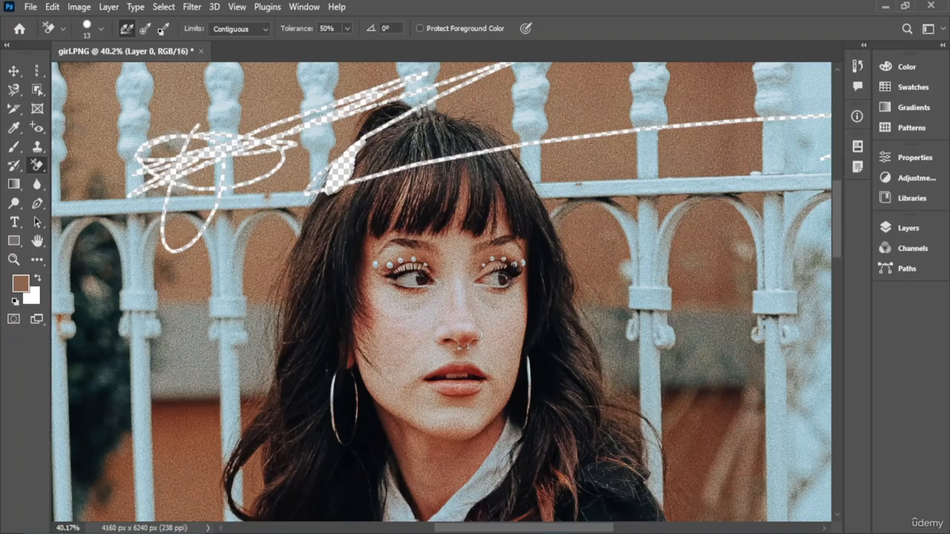
{"action": "key", "text": "ctrl+z"}
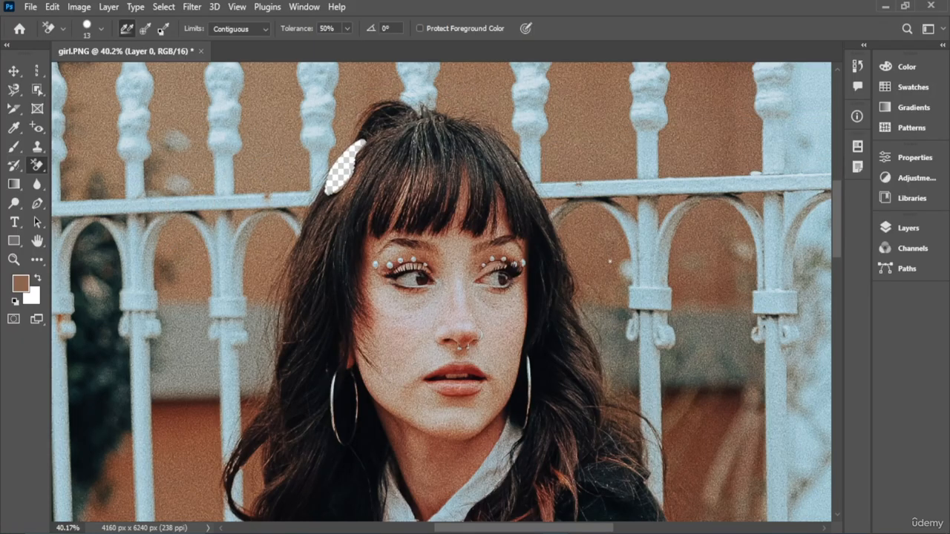
Step: Try filling the whole layer with the foreground color in Normal mode at 100% opacity, and undo the fill
{"action": "scroll", "coordinate": [610, 261], "scroll_direction": "down", "scroll_amount": 5}
{"action": "scroll", "coordinate": [569, 269], "scroll_direction": "up", "scroll_amount": 3}
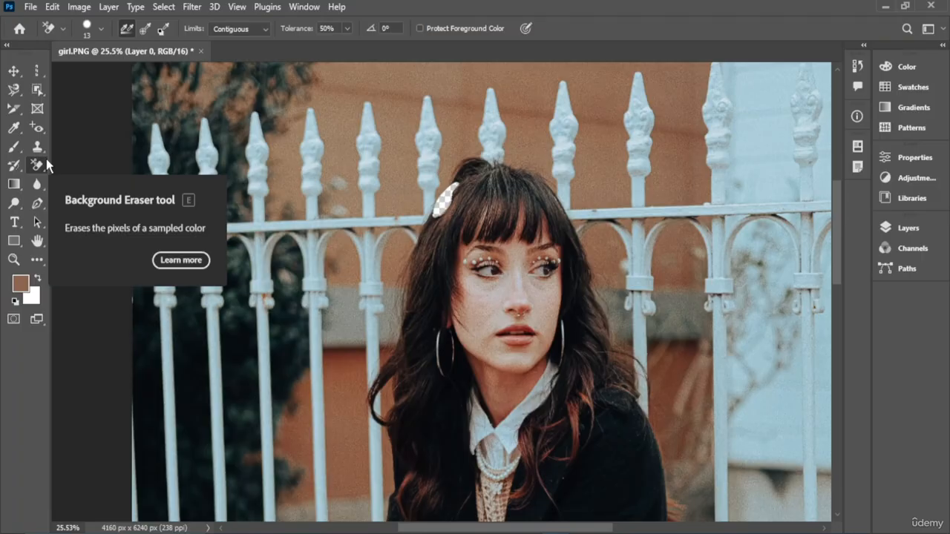
{"action": "left_click", "coordinate": [52, 7]}
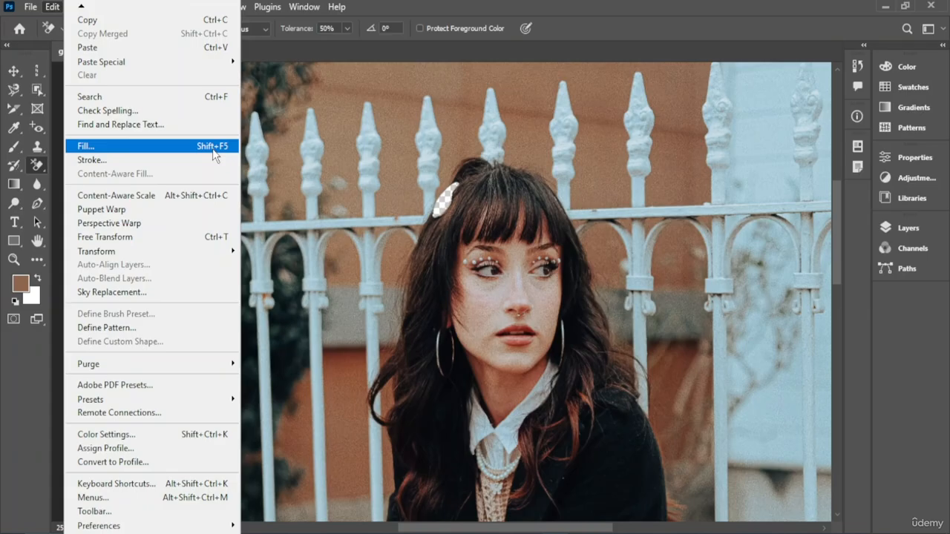
{"action": "left_click", "coordinate": [62, 49]}
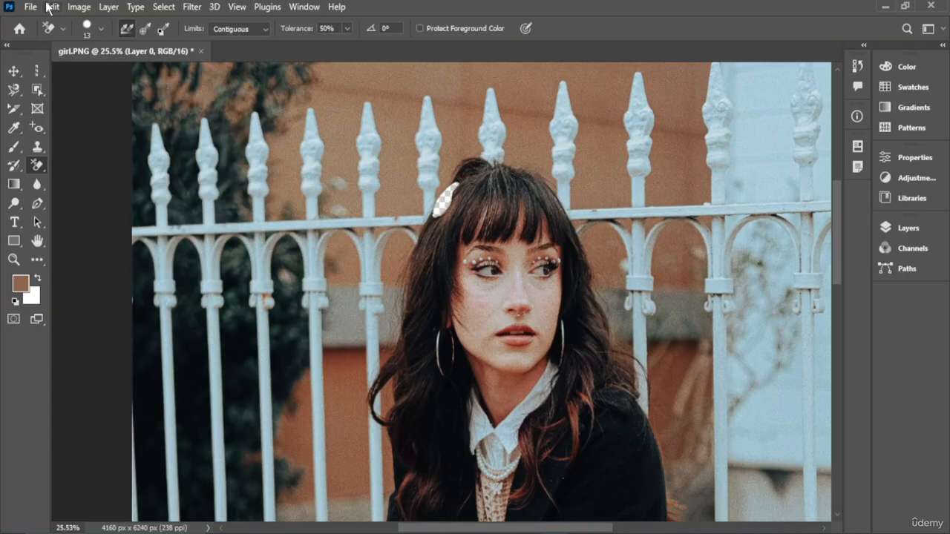
{"action": "left_click", "coordinate": [51, 7]}
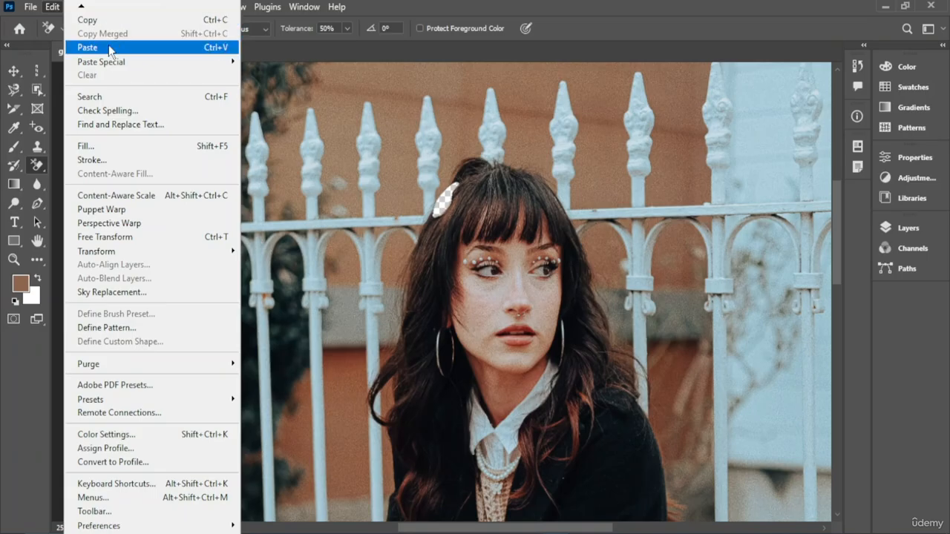
{"action": "mouse_move", "coordinate": [140, 65]}
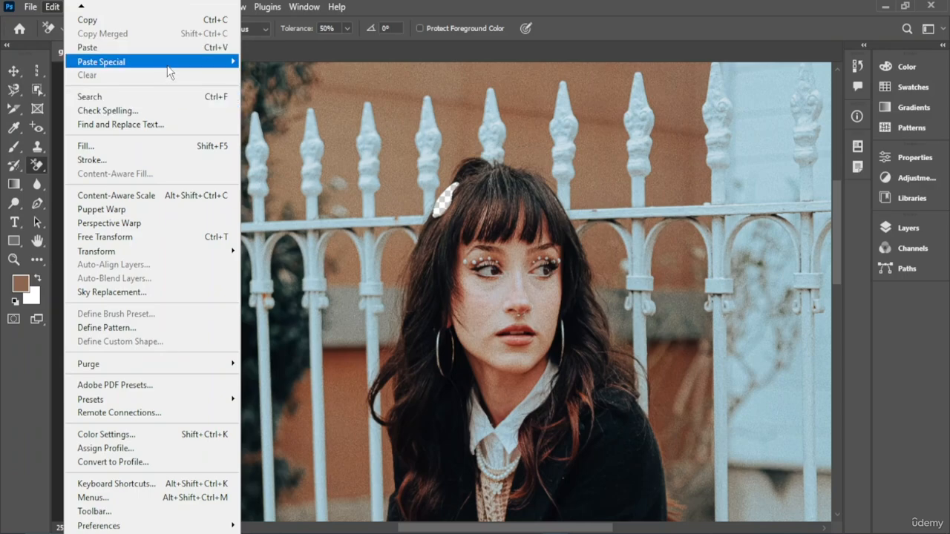
{"action": "mouse_move", "coordinate": [170, 66]}
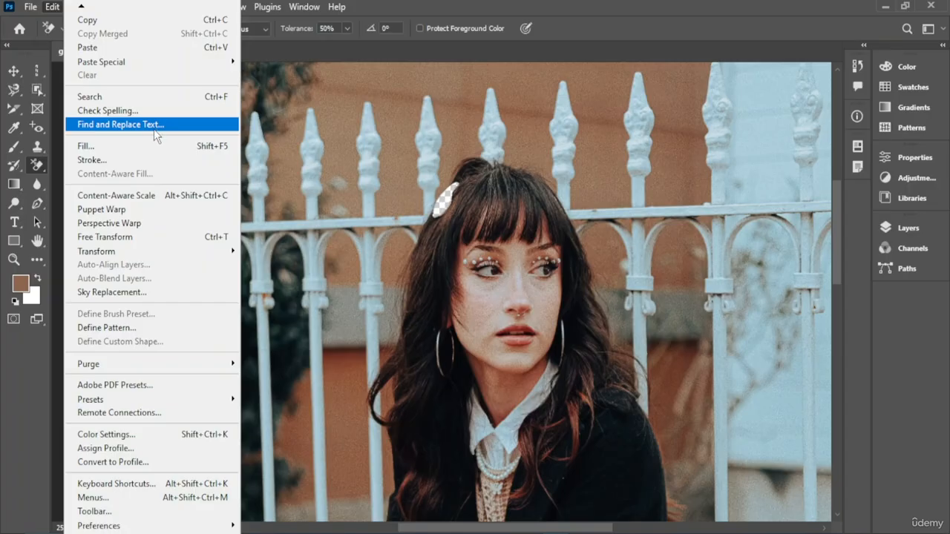
{"action": "left_click", "coordinate": [112, 147]}
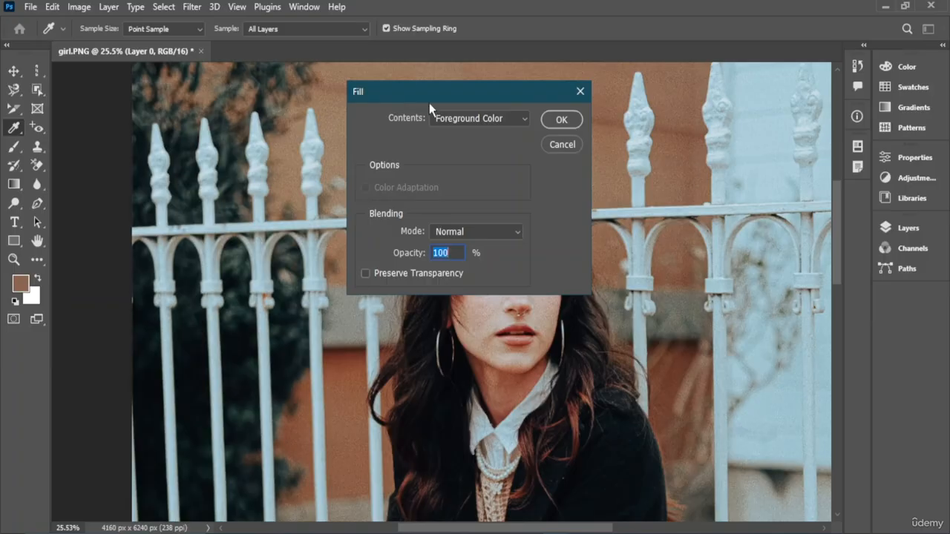
{"action": "left_click", "coordinate": [561, 119]}
{"action": "key", "text": "e"}
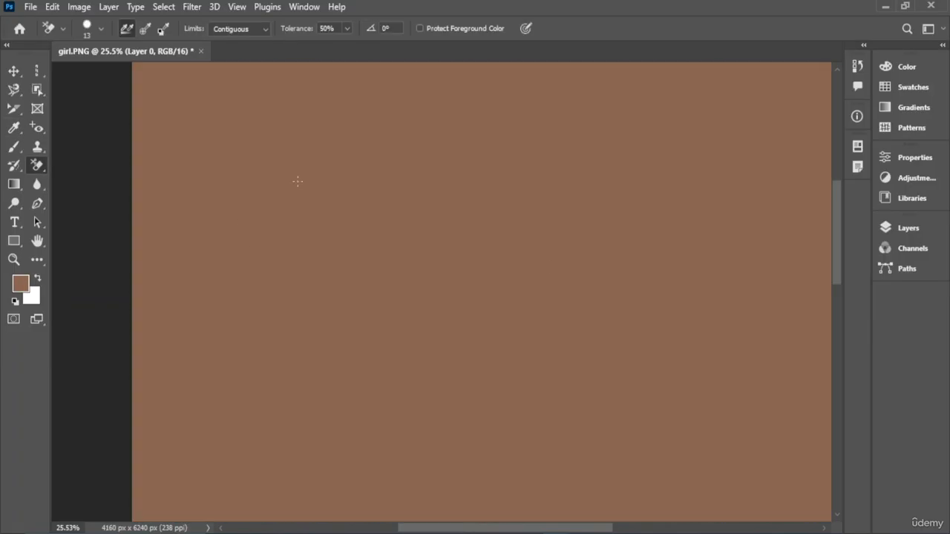
{"action": "scroll", "coordinate": [361, 255], "scroll_direction": "down", "scroll_amount": 5}
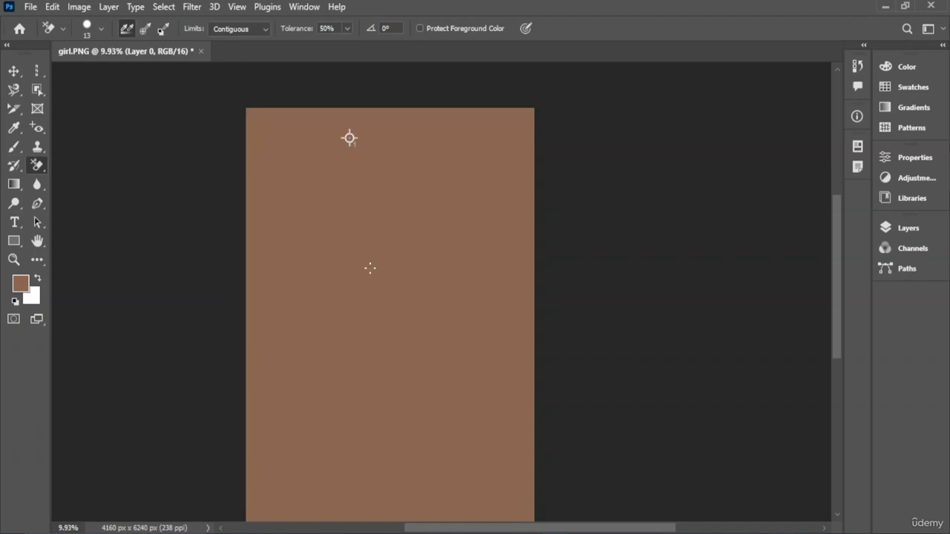
{"action": "key", "text": "ctrl+z"}
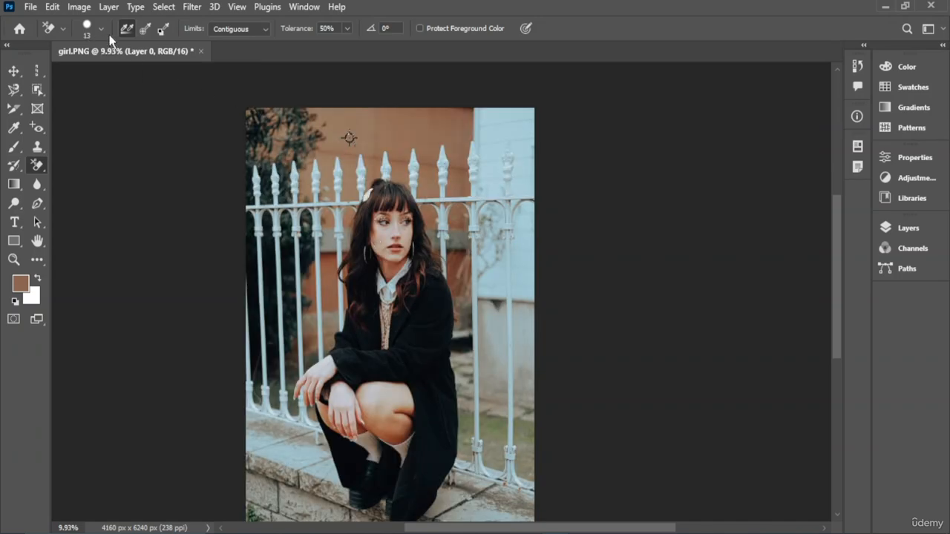
Step: Start Content-Aware Scale on the portrait layer, look over its bounding box, and cancel without scaling
{"action": "left_click", "coordinate": [55, 7]}
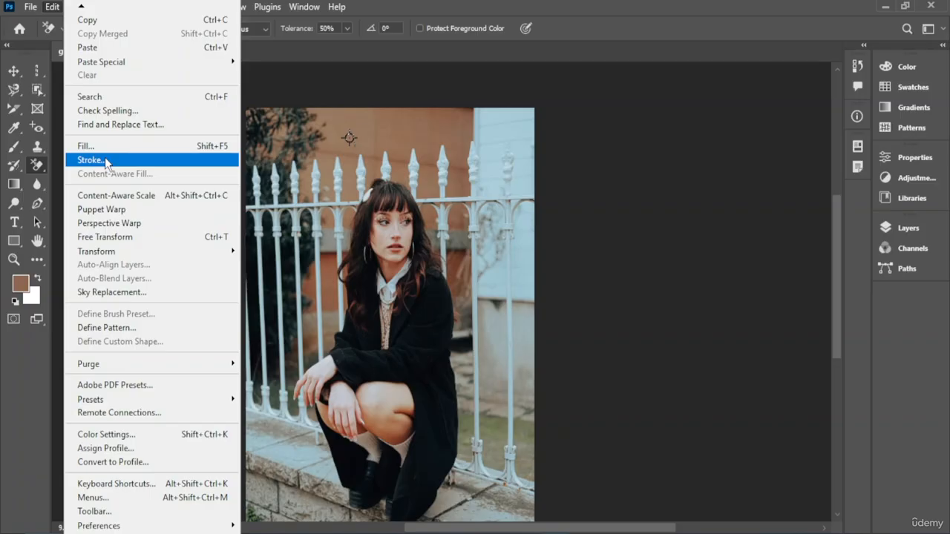
{"action": "left_click", "coordinate": [188, 197]}
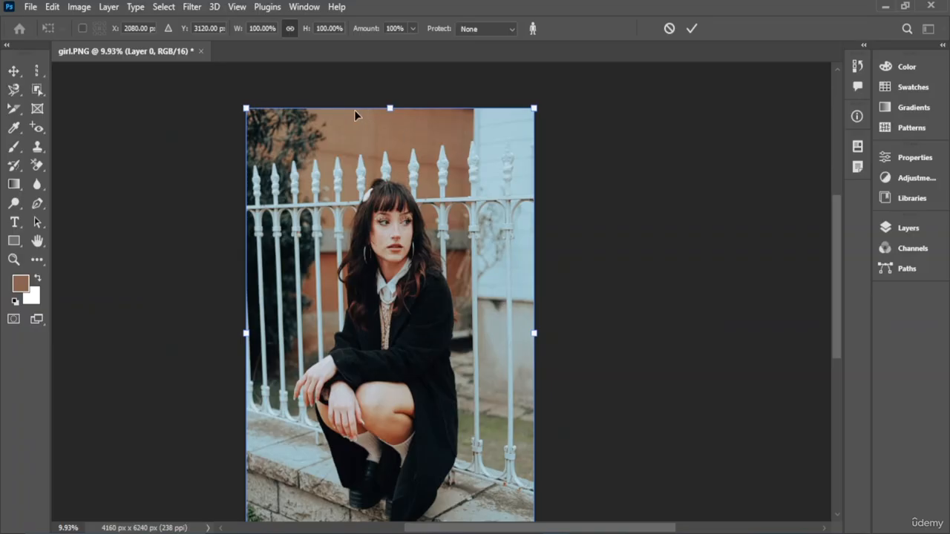
{"action": "scroll", "coordinate": [445, 294], "scroll_direction": "down", "scroll_amount": 5}
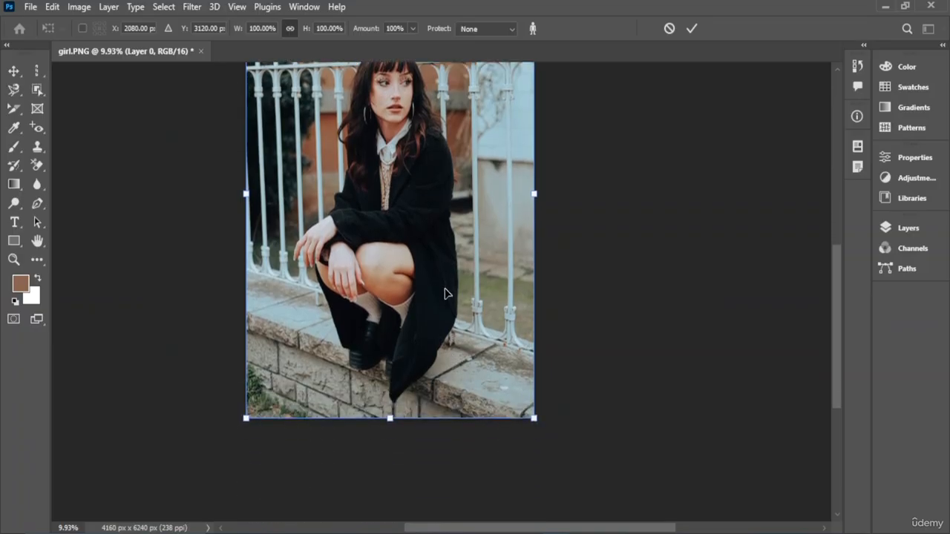
{"action": "scroll", "coordinate": [446, 293], "scroll_direction": "up", "scroll_amount": 5}
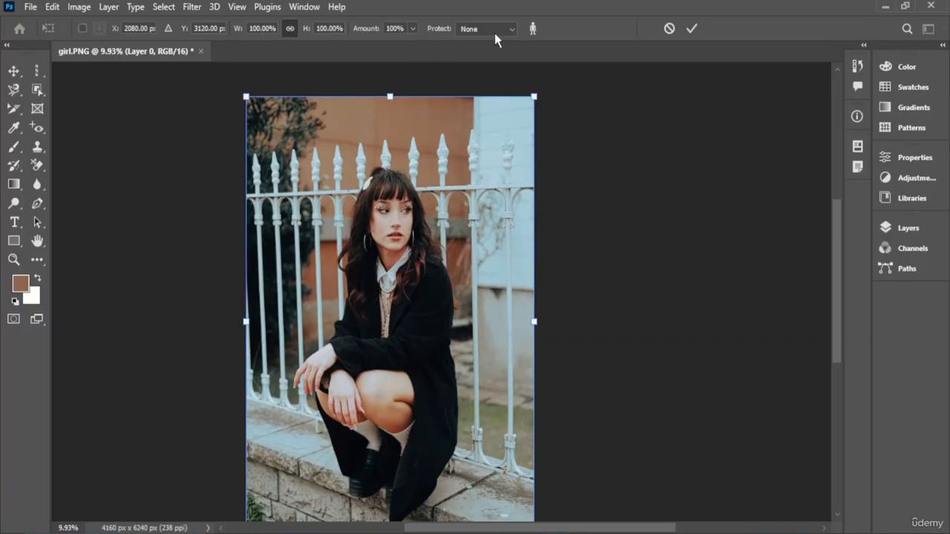
{"action": "left_click", "coordinate": [52, 7]}
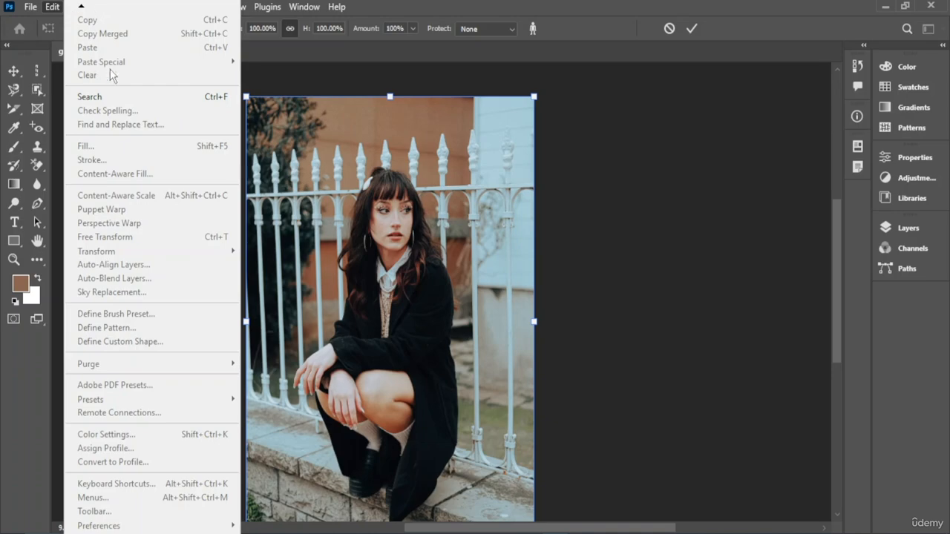
{"action": "left_click", "coordinate": [338, 149]}
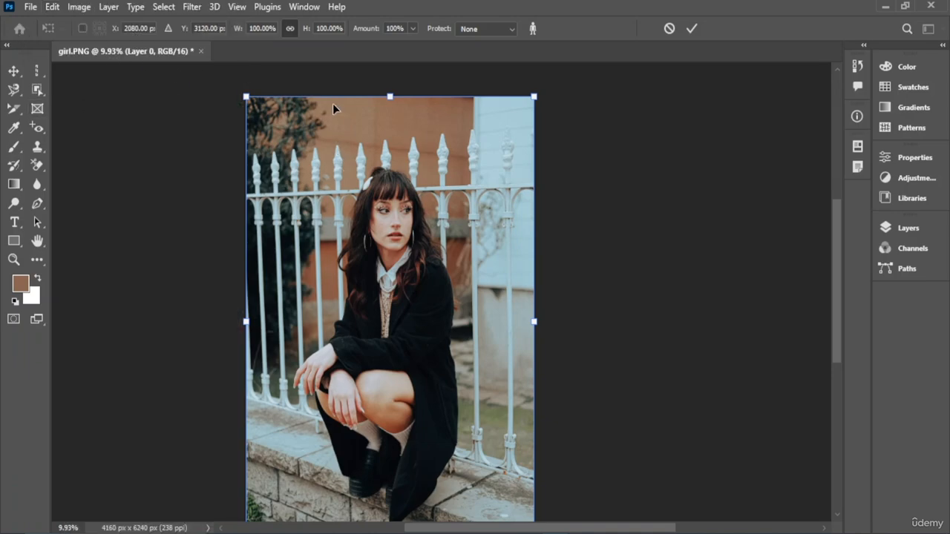
{"action": "key", "text": "Escape"}
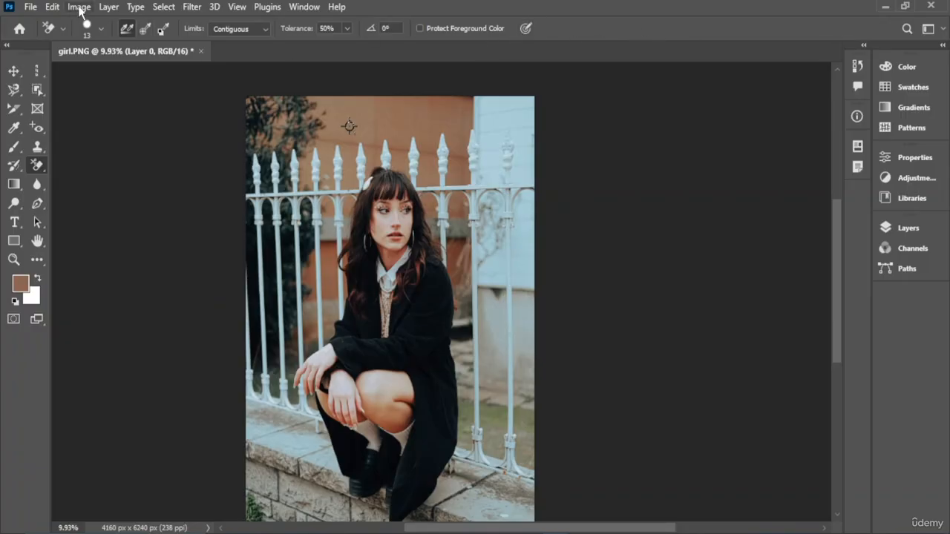
Step: Display the Puppet Warp mesh over the whole portrait, inspect it, and finish the warp without placing any pins
{"action": "left_click", "coordinate": [52, 7]}
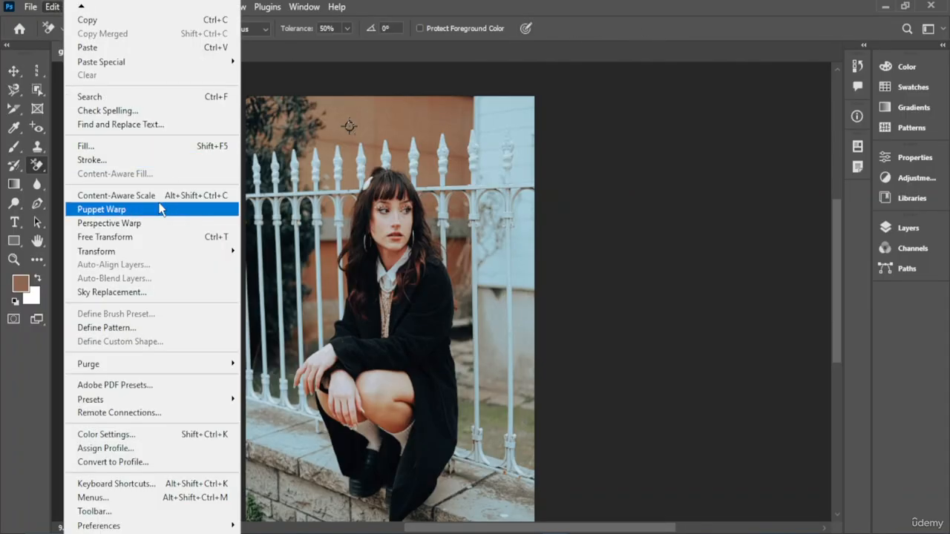
{"action": "left_click", "coordinate": [145, 216]}
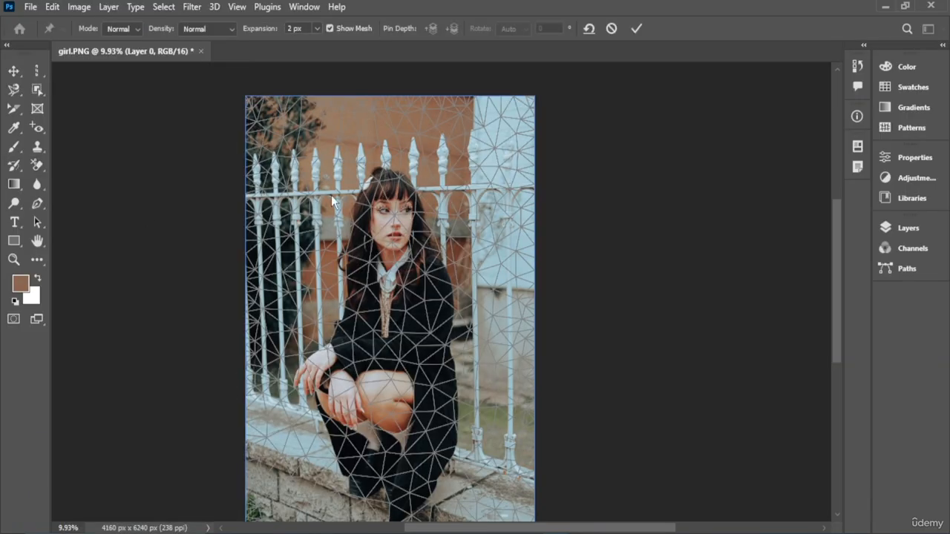
{"action": "scroll", "coordinate": [490, 253], "scroll_direction": "down", "scroll_amount": 2}
{"action": "scroll", "coordinate": [367, 275], "scroll_direction": "down", "scroll_amount": 3}
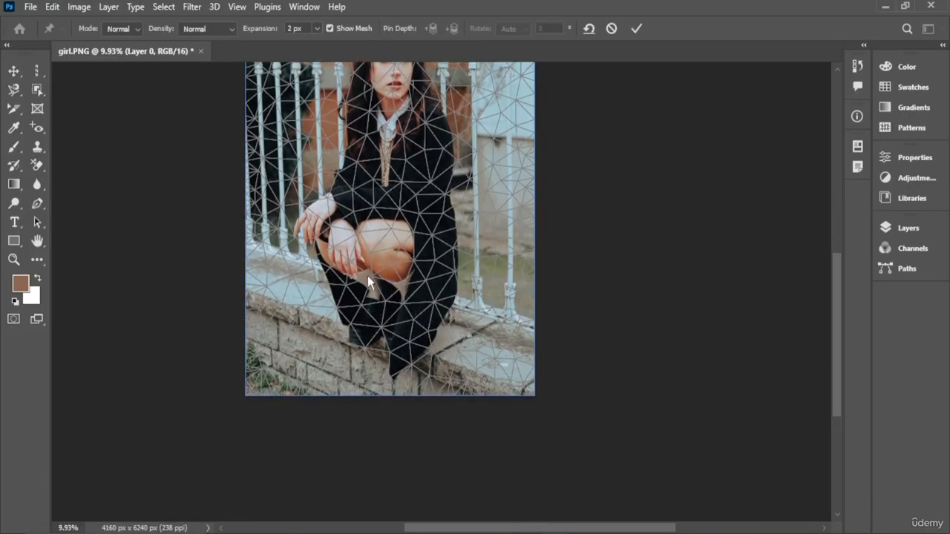
{"action": "scroll", "coordinate": [375, 267], "scroll_direction": "up", "scroll_amount": 5}
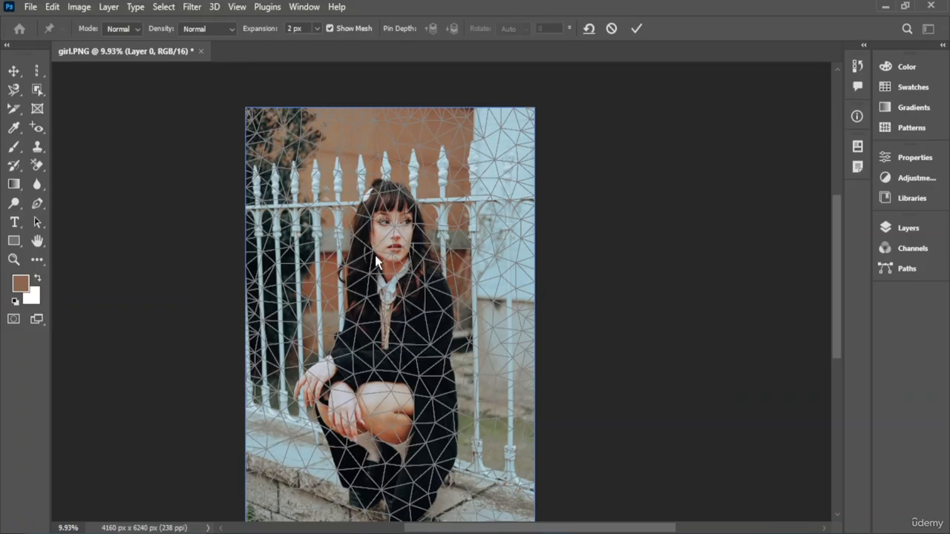
{"action": "left_click", "coordinate": [635, 30]}
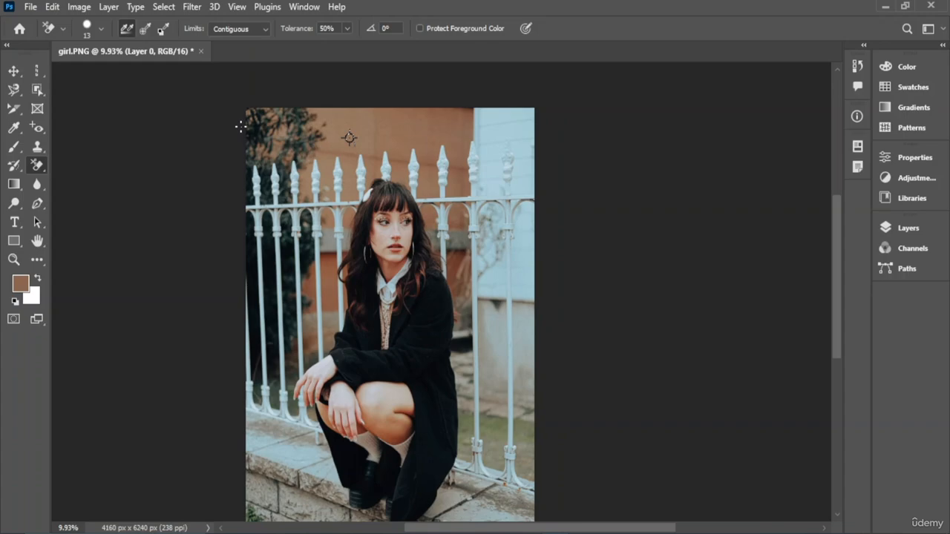
Step: Lay out a Perspective Warp plane over the woman's upper body, pull its two lower corners slightly inward, and commit it
{"action": "left_click", "coordinate": [52, 7]}
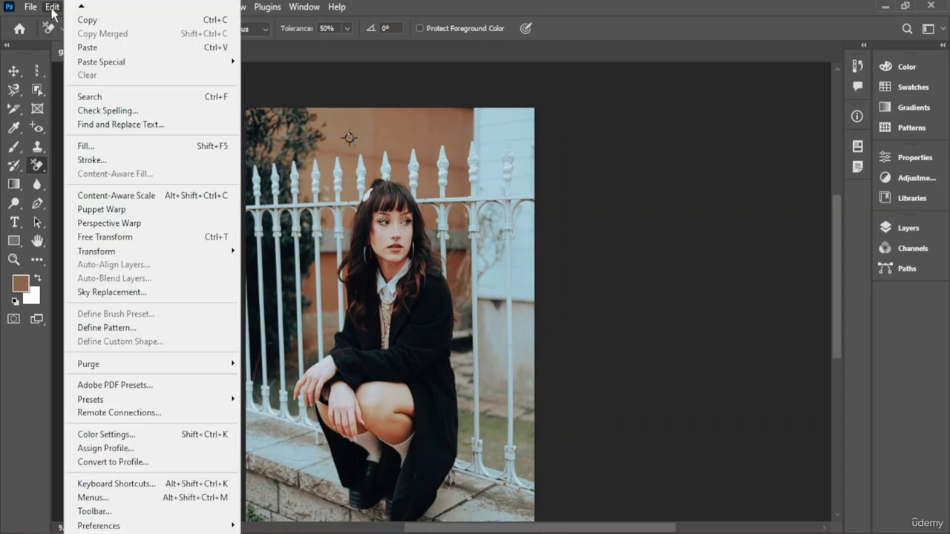
{"action": "left_click", "coordinate": [146, 223]}
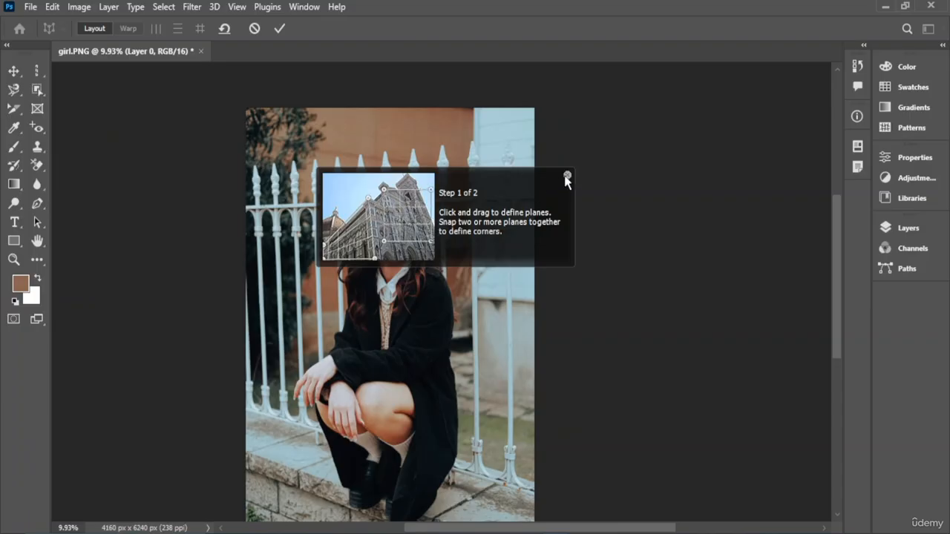
{"action": "left_click", "coordinate": [566, 178]}
{"action": "mouse_move", "coordinate": [295, 158]}
{"action": "left_mouse_down"}
{"action": "mouse_move", "coordinate": [491, 369]}
{"action": "mouse_move", "coordinate": [454, 362]}
{"action": "mouse_move", "coordinate": [480, 360]}
{"action": "left_mouse_up"}
{"action": "mouse_move", "coordinate": [402, 229]}
{"action": "left_mouse_down"}
{"action": "mouse_move", "coordinate": [402, 218]}
{"action": "mouse_move", "coordinate": [405, 226]}
{"action": "left_mouse_up"}
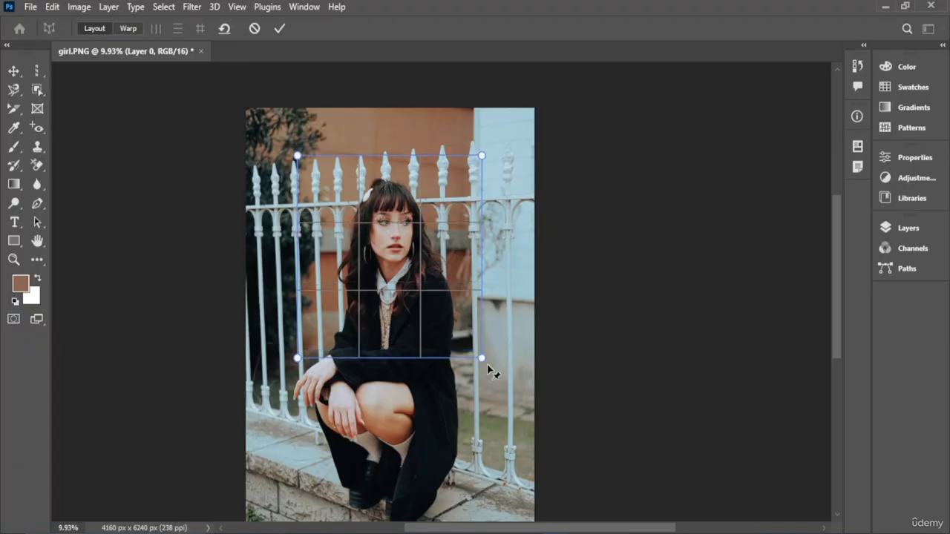
{"action": "mouse_move", "coordinate": [480, 358]}
{"action": "left_mouse_down"}
{"action": "mouse_move", "coordinate": [443, 319]}
{"action": "mouse_move", "coordinate": [472, 355]}
{"action": "left_mouse_up"}
{"action": "left_click_drag", "start_coordinate": [297, 359], "coordinate": [303, 355]}
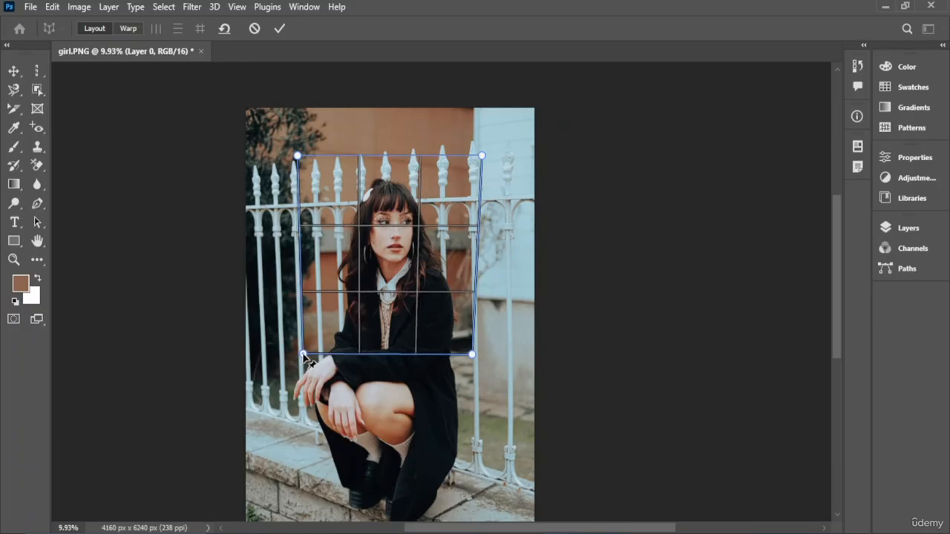
{"action": "left_click", "coordinate": [285, 26]}
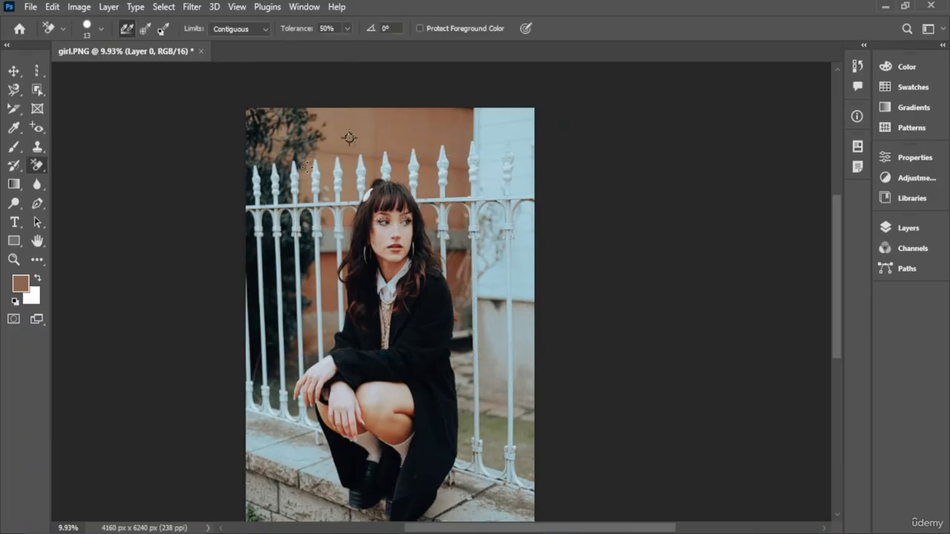
Step: Try freehand Background Eraser strokes across the fence and the woman, and undo them
{"action": "mouse_move", "coordinate": [284, 152]}
{"action": "left_mouse_down"}
{"action": "mouse_move", "coordinate": [329, 204]}
{"action": "mouse_move", "coordinate": [477, 323]}
{"action": "mouse_move", "coordinate": [491, 304]}
{"action": "mouse_move", "coordinate": [483, 172]}
{"action": "mouse_move", "coordinate": [404, 181]}
{"action": "mouse_move", "coordinate": [316, 322]}
{"action": "left_mouse_up"}
{"action": "left_click_drag", "start_coordinate": [295, 153], "coordinate": [309, 344]}
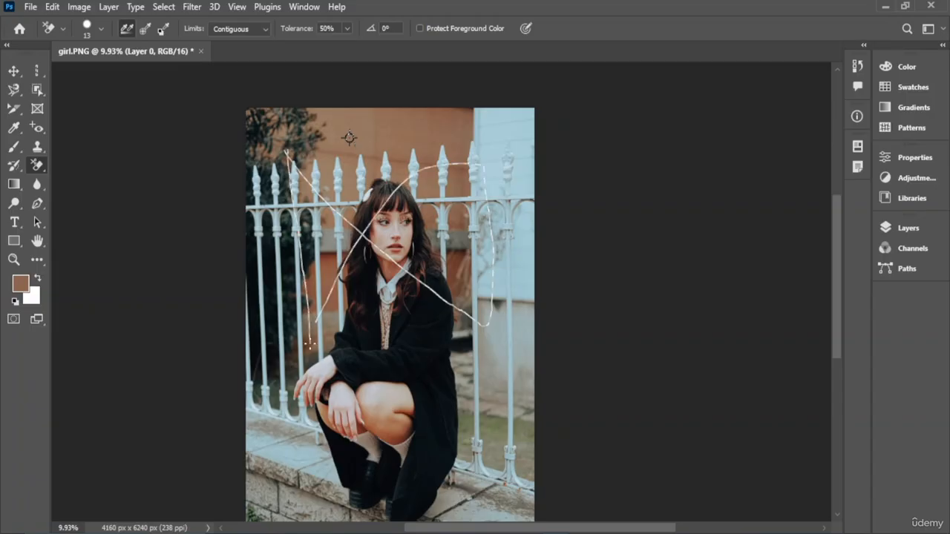
{"action": "key", "text": "ctrl+z"}
{"action": "key", "text": "ctrl+z"}
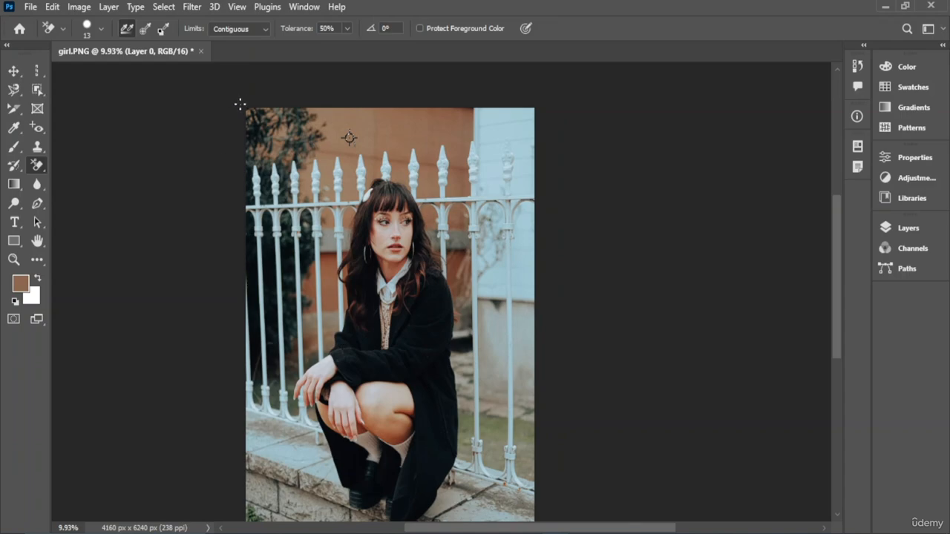
Step: Free Transform the portrait layer, enlarging it proportionally from its upper-left corner to about 100.19%
{"action": "left_click", "coordinate": [56, 9]}
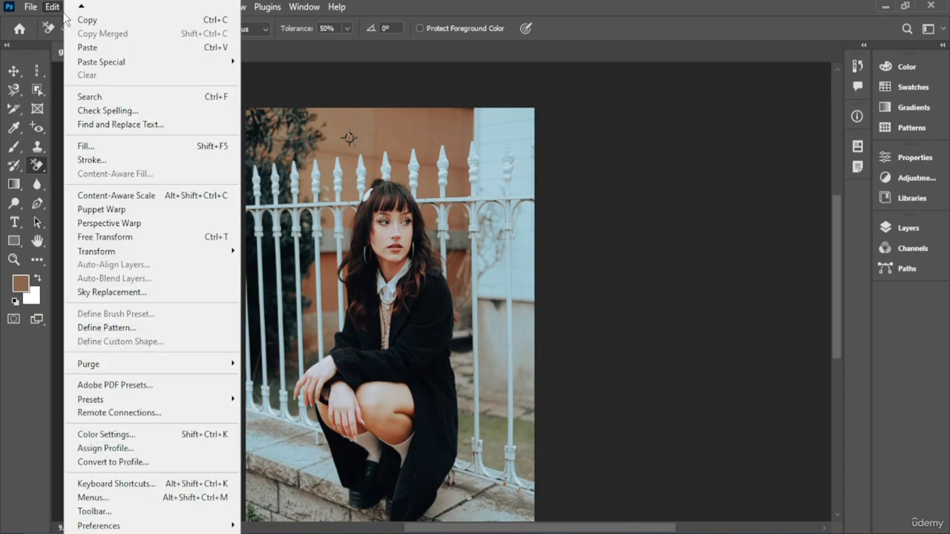
{"action": "left_click", "coordinate": [150, 238]}
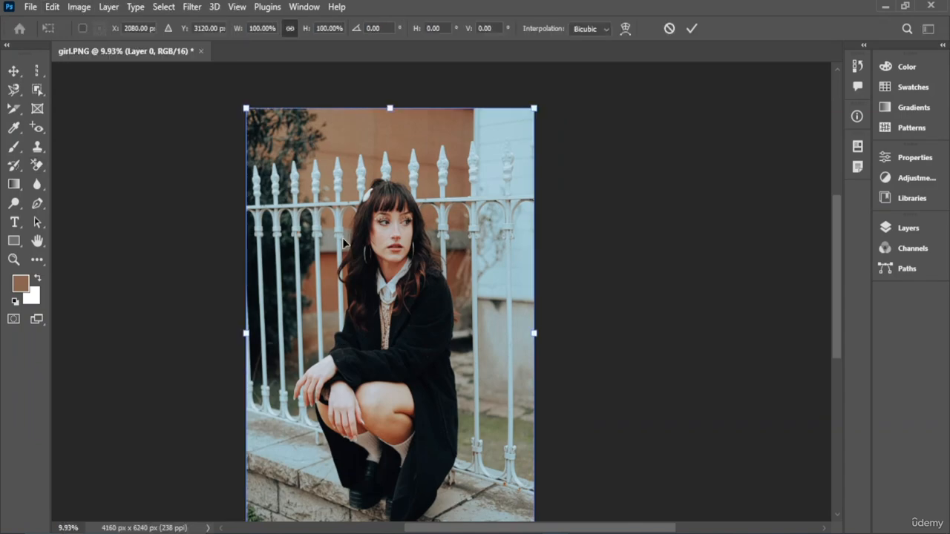
{"action": "mouse_move", "coordinate": [360, 202]}
{"action": "left_mouse_down"}
{"action": "mouse_move", "coordinate": [360, 256]}
{"action": "mouse_move", "coordinate": [360, 201]}
{"action": "left_mouse_up"}
{"action": "scroll", "coordinate": [537, 322], "scroll_direction": "down", "scroll_amount": 9}
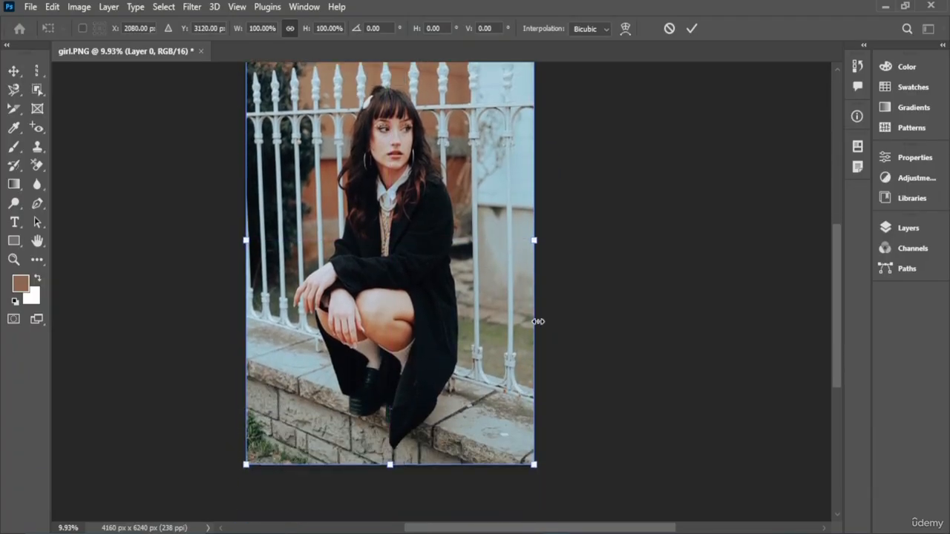
{"action": "scroll", "coordinate": [539, 322], "scroll_direction": "up", "scroll_amount": 4}
{"action": "scroll", "coordinate": [227, 115], "scroll_direction": "up", "scroll_amount": 5}
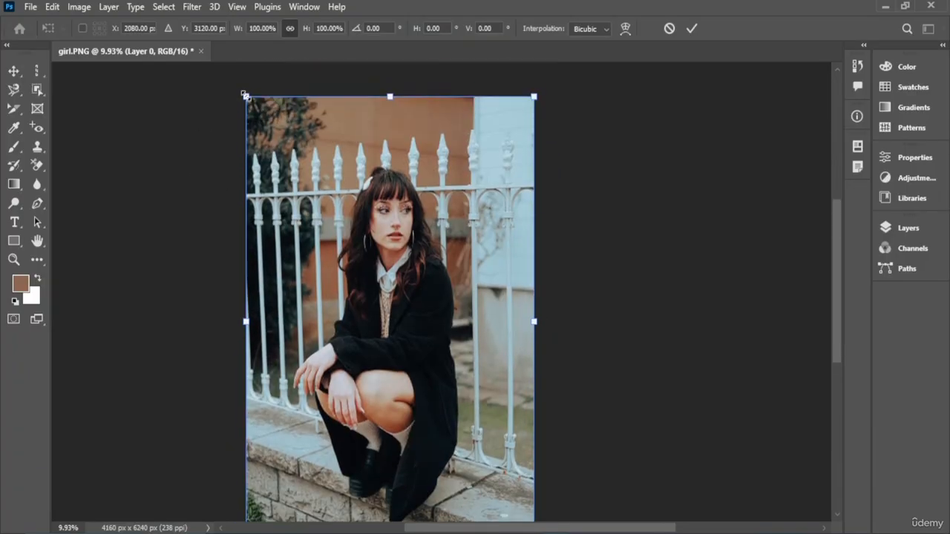
{"action": "mouse_move", "coordinate": [246, 96]}
{"action": "left_mouse_down"}
{"action": "mouse_move", "coordinate": [403, 280]}
{"action": "mouse_move", "coordinate": [307, 132]}
{"action": "mouse_move", "coordinate": [239, 86]}
{"action": "mouse_move", "coordinate": [395, 199]}
{"action": "mouse_move", "coordinate": [247, 91]}
{"action": "left_mouse_up"}
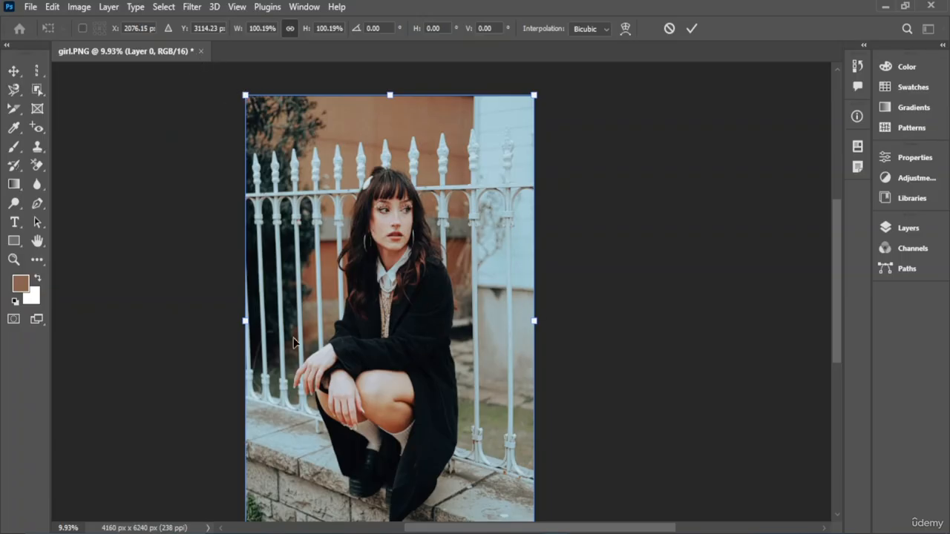
Step: Move the transformed portrait partly off the canvas, return it to cover the canvas, and commit the transform
{"action": "left_click_drag", "start_coordinate": [392, 300], "coordinate": [515, 355]}
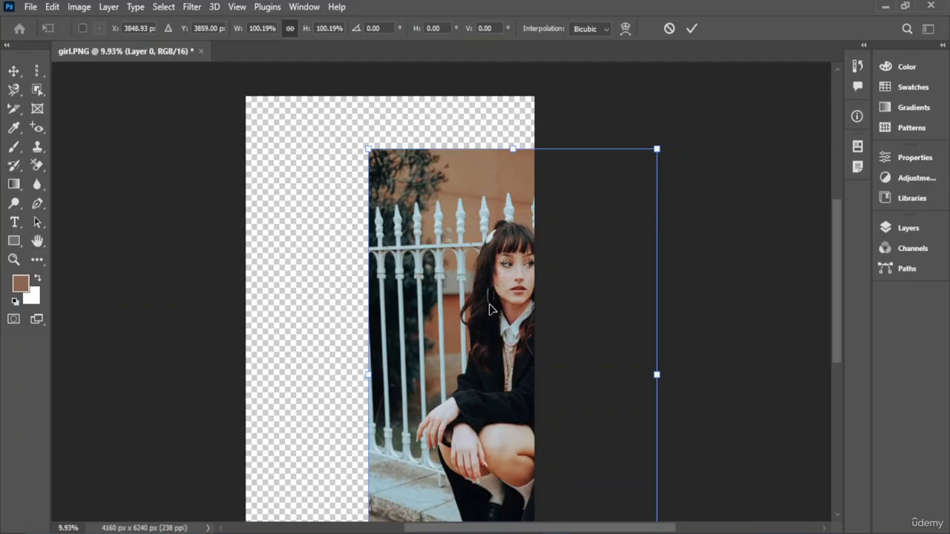
{"action": "left_click_drag", "start_coordinate": [492, 309], "coordinate": [369, 256]}
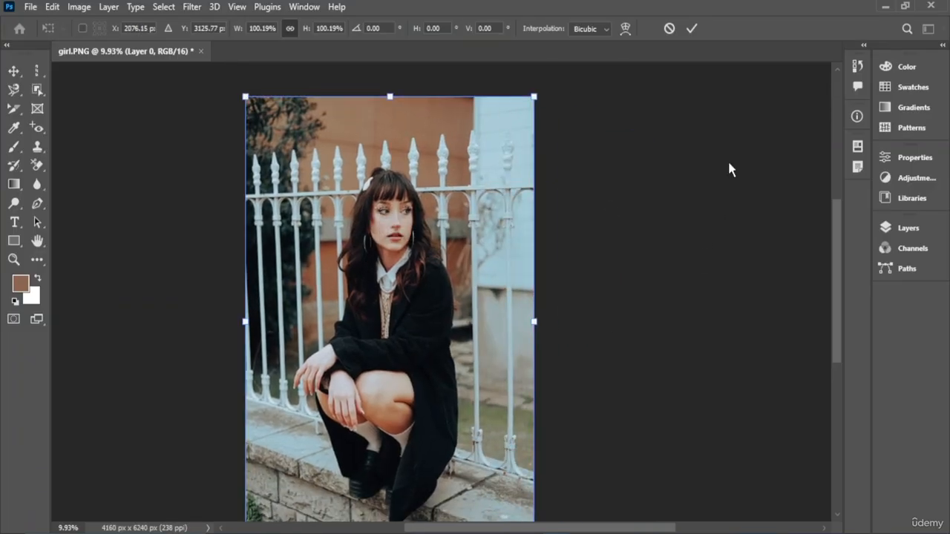
{"action": "left_click", "coordinate": [691, 28]}
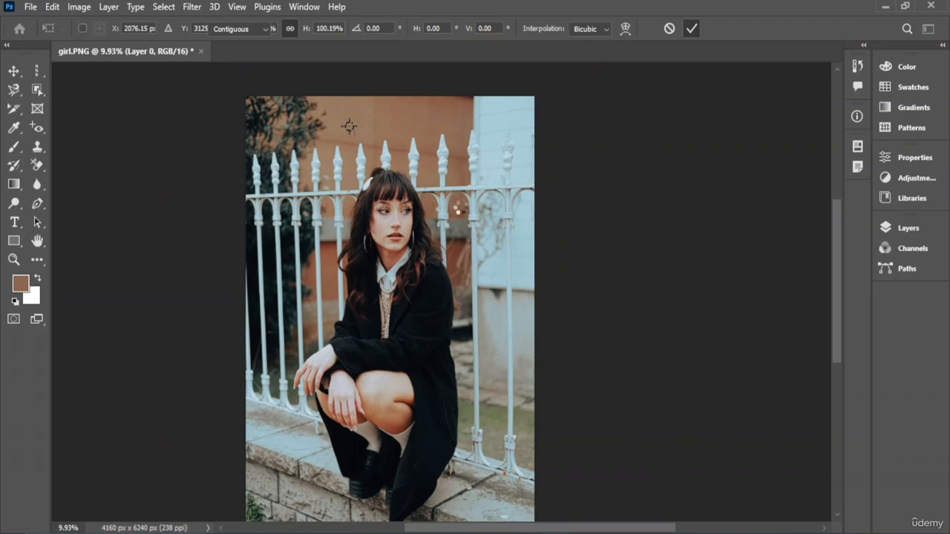
Step: View the Sky Replacement settings for the portrait and cancel without replacing the sky
{"action": "left_click", "coordinate": [52, 7]}
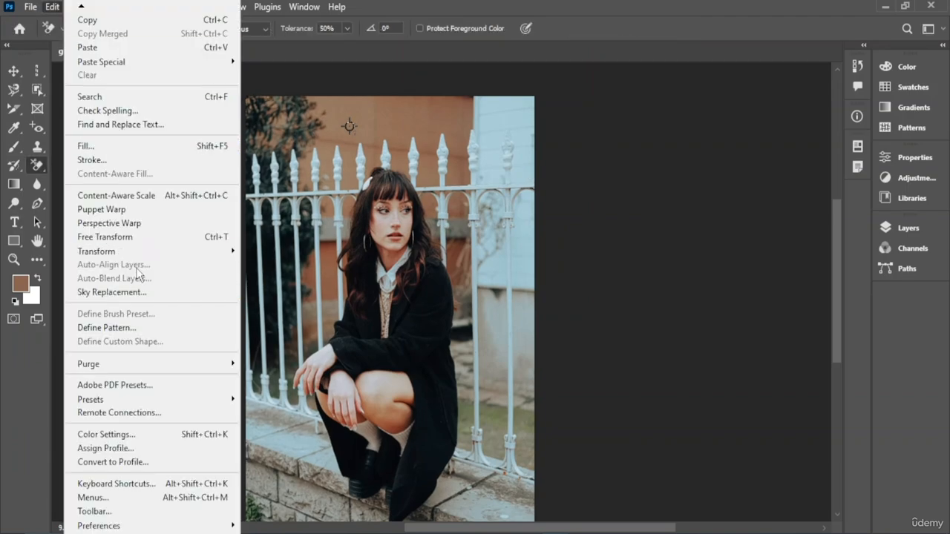
{"action": "left_click", "coordinate": [140, 292]}
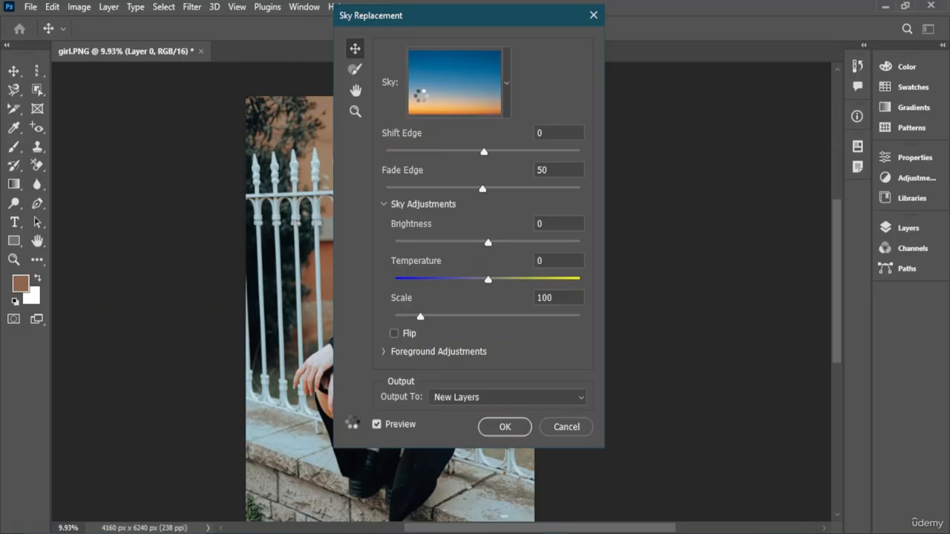
{"action": "key", "text": "Escape"}
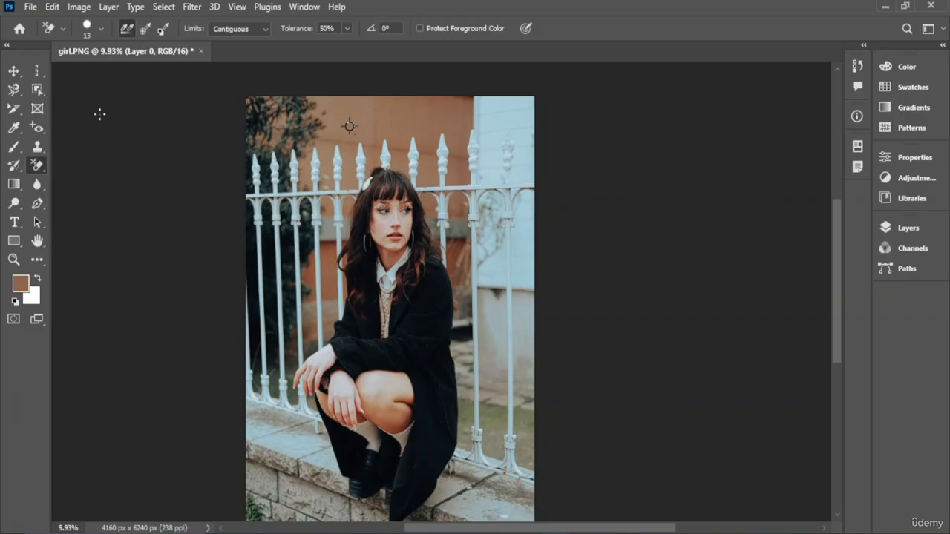
Step: Open the Preset Manager and show the Tools preset type
{"action": "left_click", "coordinate": [56, 8]}
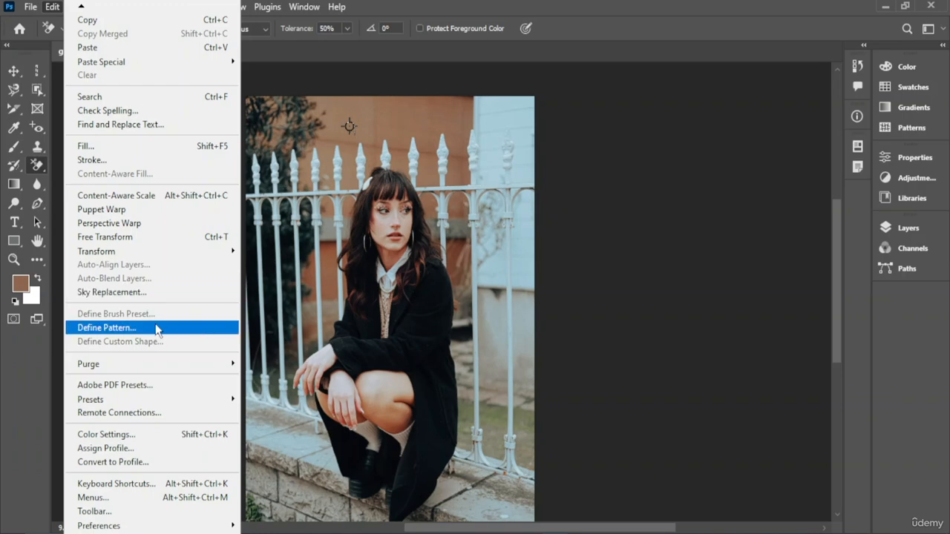
{"action": "mouse_move", "coordinate": [227, 363]}
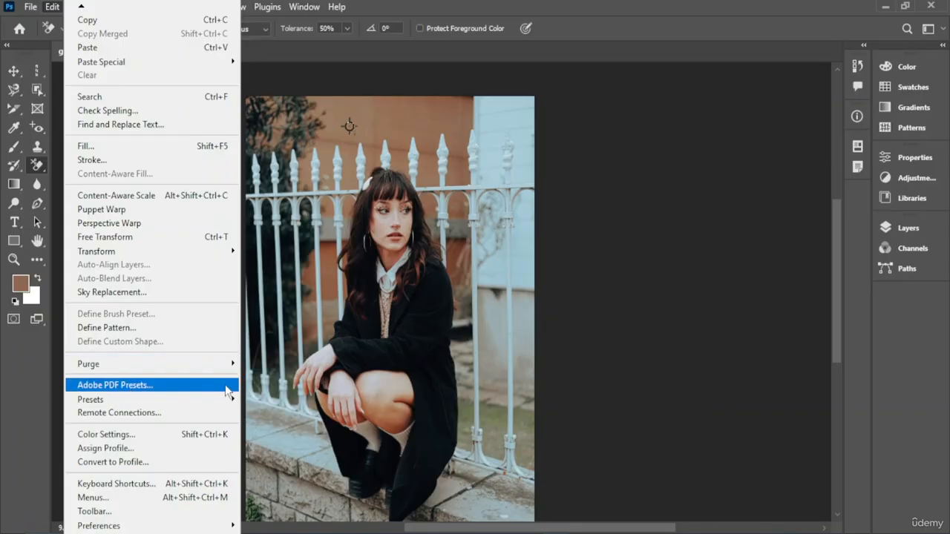
{"action": "mouse_move", "coordinate": [159, 401]}
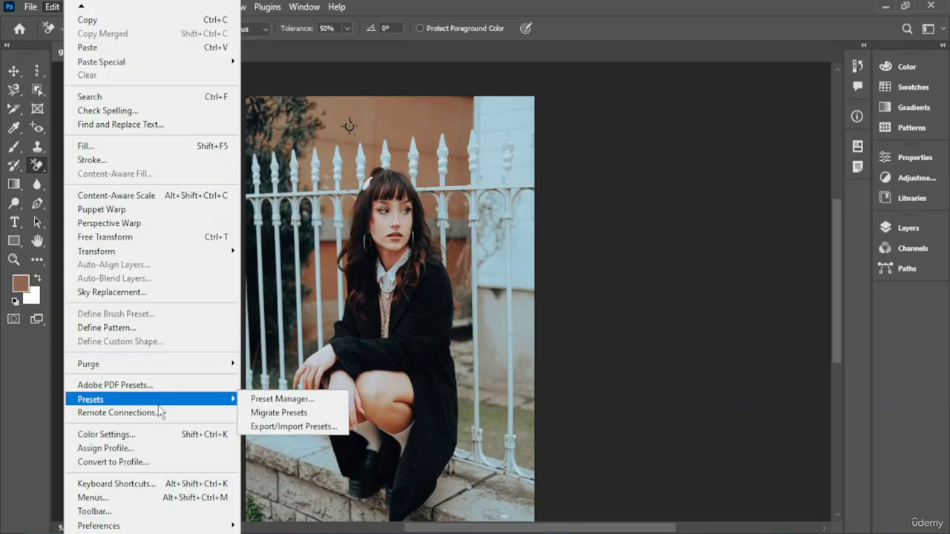
{"action": "left_click", "coordinate": [276, 399]}
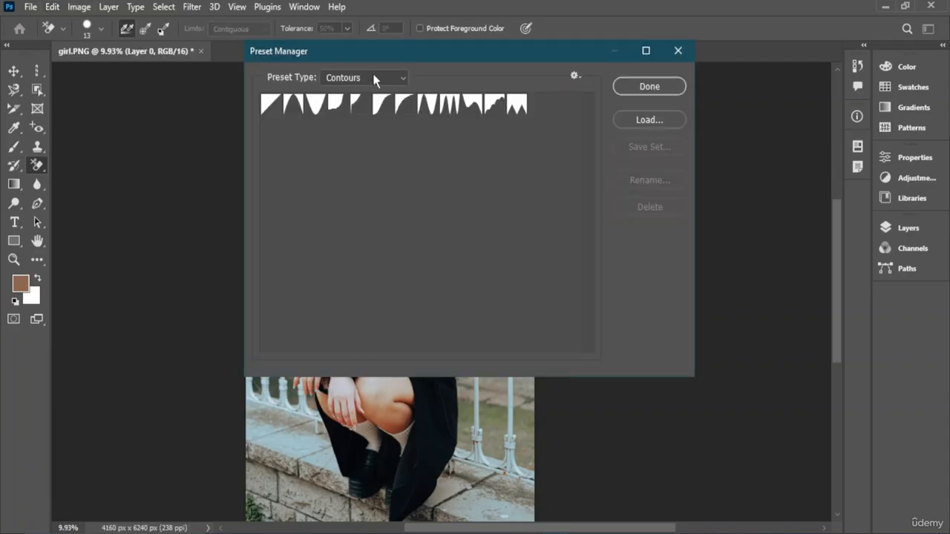
{"action": "left_click", "coordinate": [374, 79]}
{"action": "left_click", "coordinate": [361, 106]}
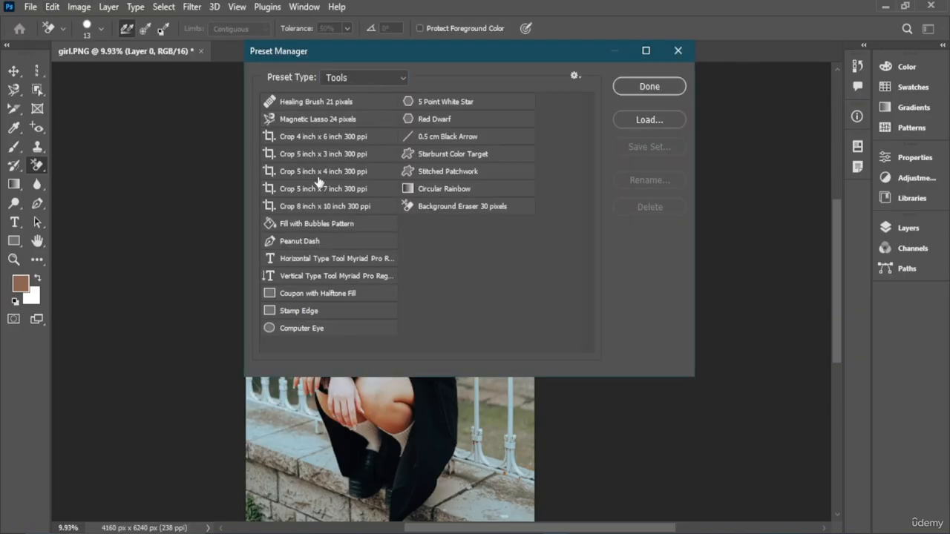
Step: Close the Preset Manager, keeping the Tools presets as they are
{"action": "left_click", "coordinate": [276, 309]}
{"action": "left_click", "coordinate": [663, 87]}
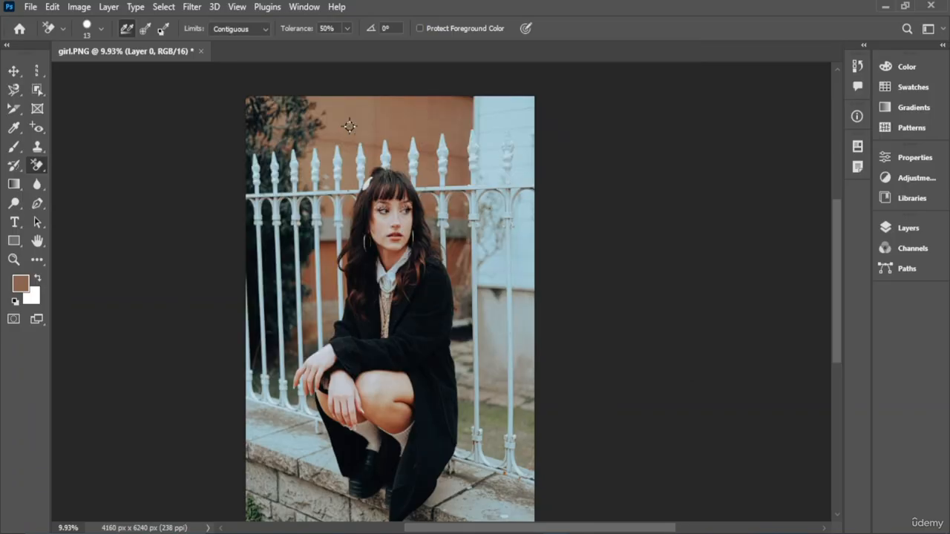
{"action": "scroll", "coordinate": [235, 207], "scroll_direction": "down", "scroll_amount": 1}
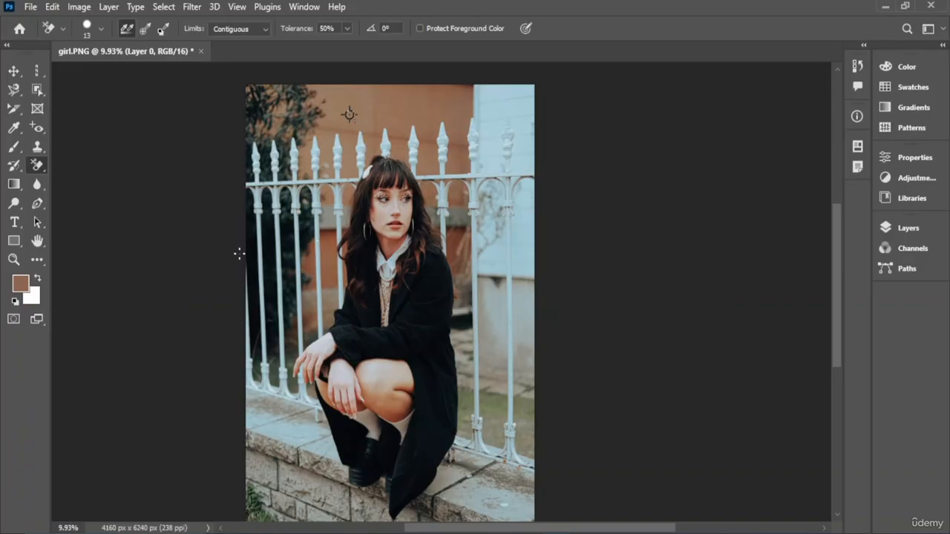
Step: Open Assign Profile for the portrait, accept the layer-appearance warning, and preview the ProPhoto RGB and Apple RGB profiles
{"action": "left_click", "coordinate": [49, 7]}
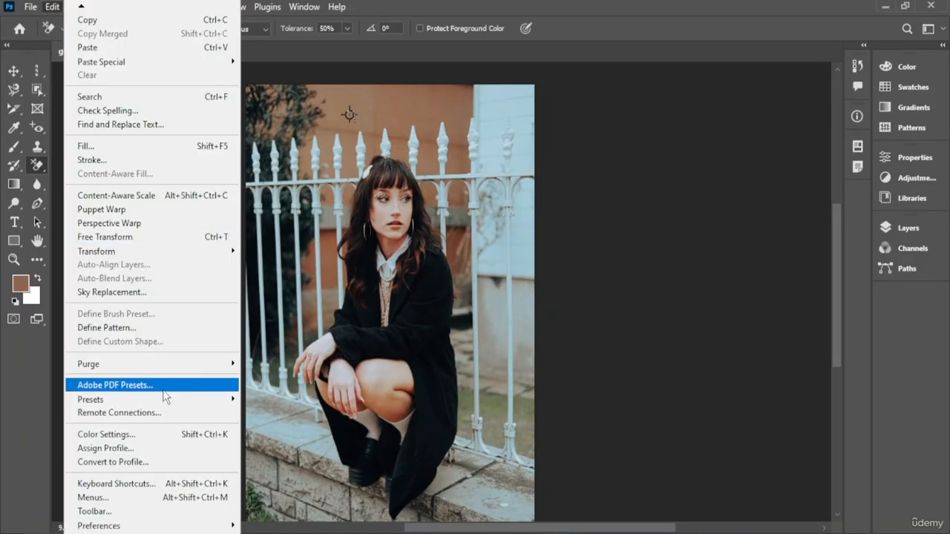
{"action": "mouse_move", "coordinate": [154, 402]}
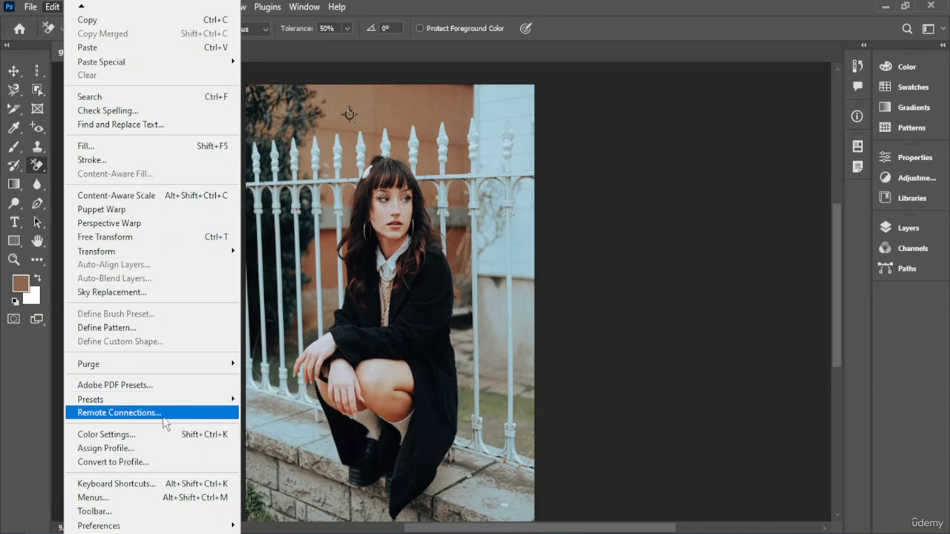
{"action": "left_click", "coordinate": [134, 448]}
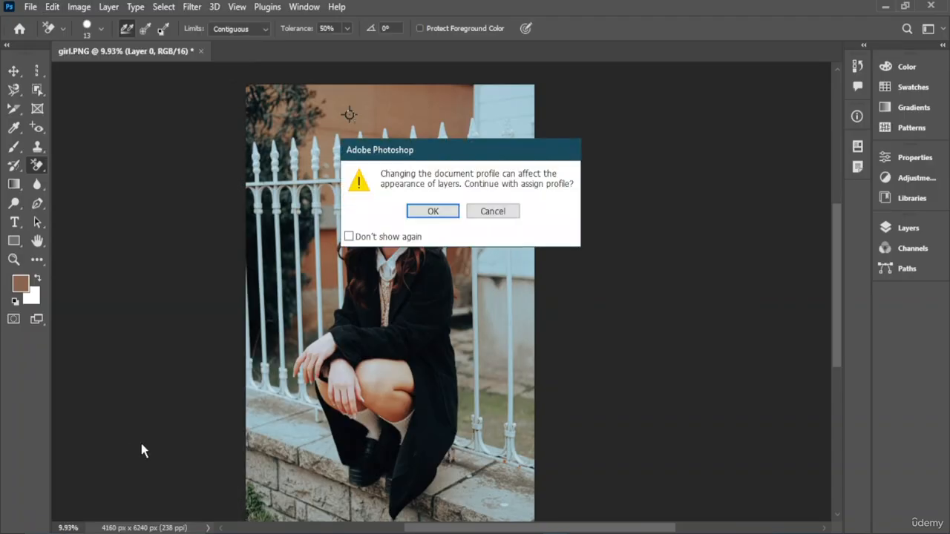
{"action": "left_click", "coordinate": [450, 215]}
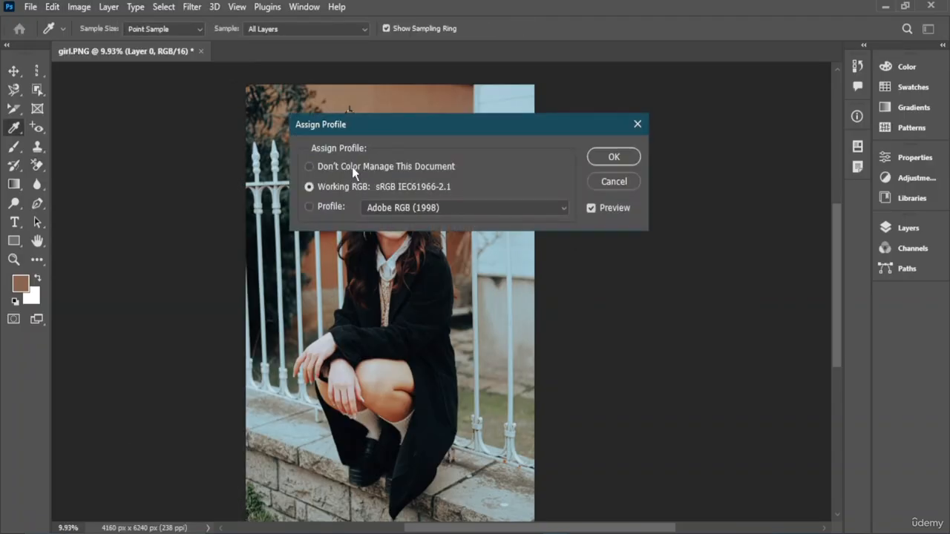
{"action": "left_click", "coordinate": [554, 208]}
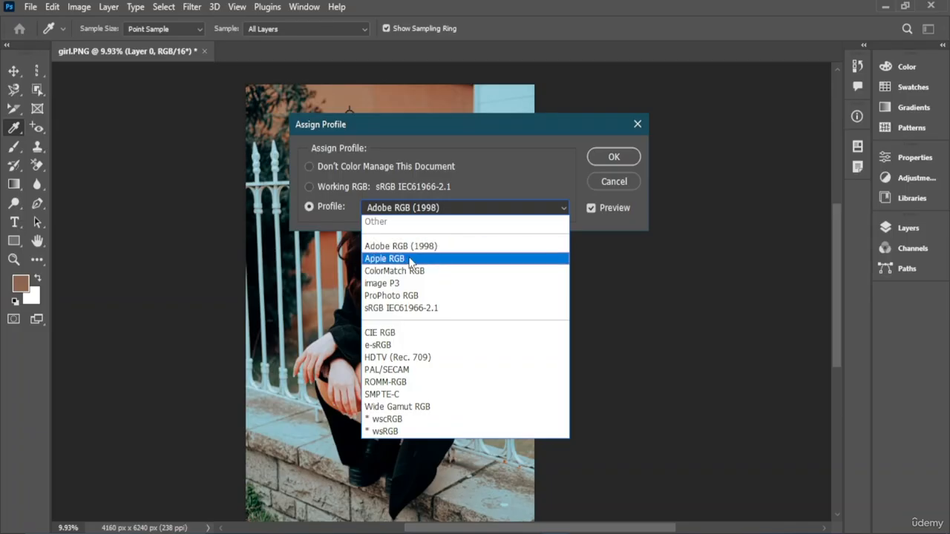
{"action": "left_click", "coordinate": [427, 295]}
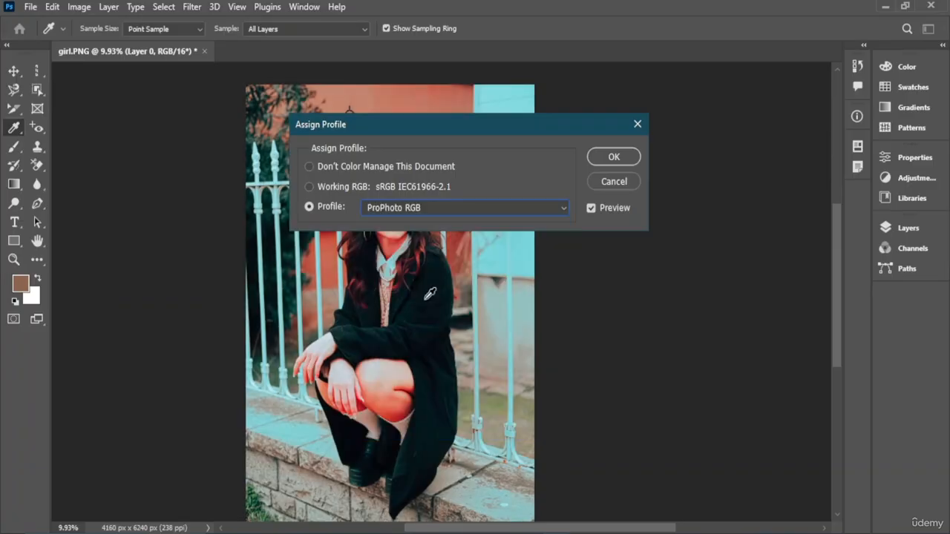
{"action": "left_click", "coordinate": [555, 209]}
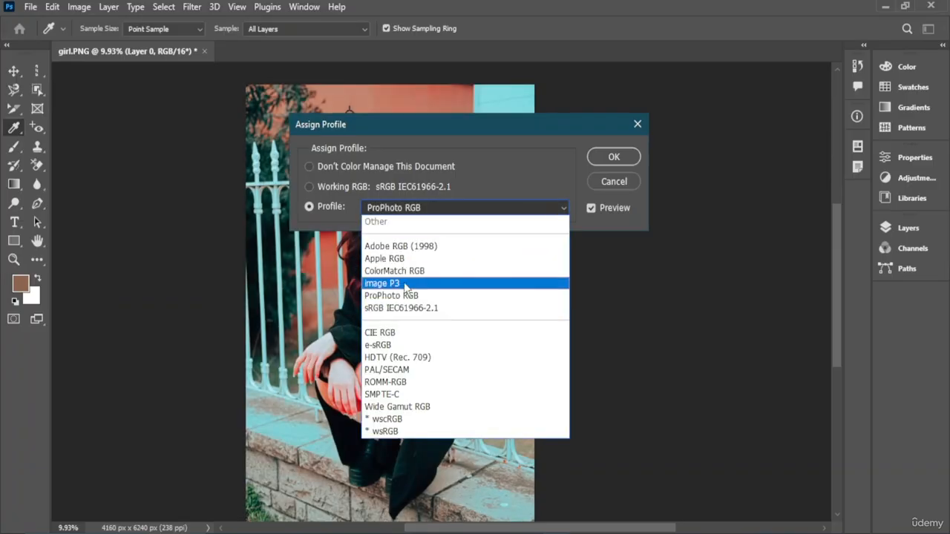
{"action": "left_click", "coordinate": [423, 258]}
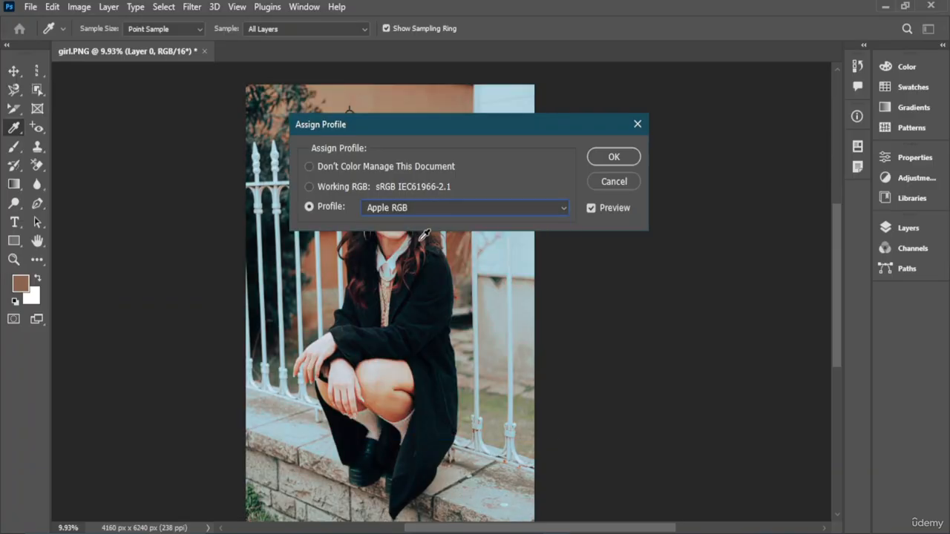
Step: Move the Assign Profile dialog below the face and preview image P3, Apple RGB, Adobe RGB (1998) and sRGB IEC61966-2.1
{"action": "left_click_drag", "start_coordinate": [553, 132], "coordinate": [495, 256]}
{"action": "left_click", "coordinate": [473, 341]}
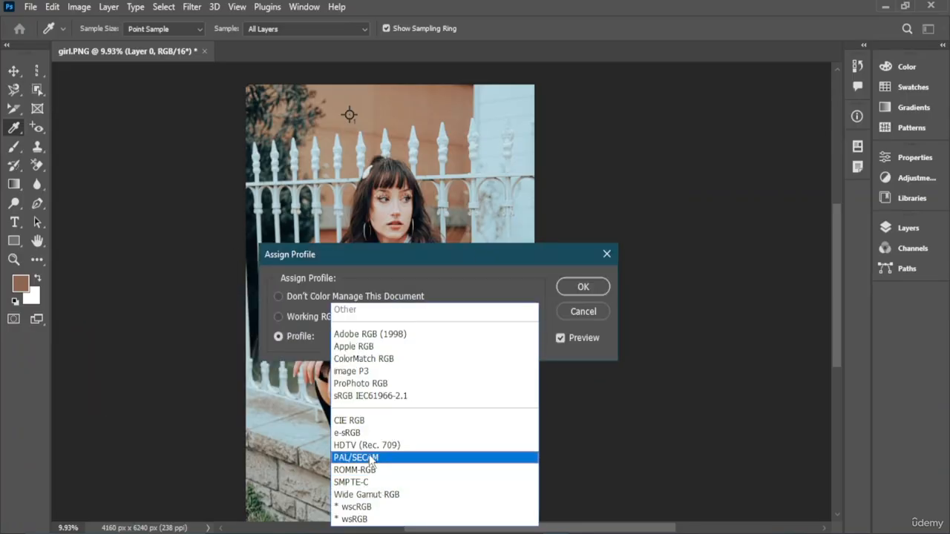
{"action": "left_click", "coordinate": [362, 371]}
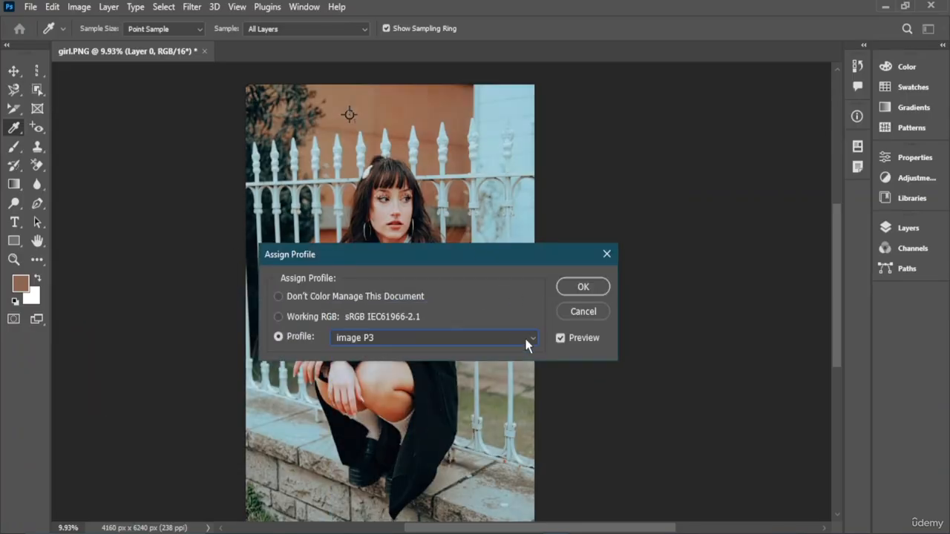
{"action": "left_click", "coordinate": [483, 338]}
{"action": "left_click", "coordinate": [384, 346]}
{"action": "left_click", "coordinate": [441, 336]}
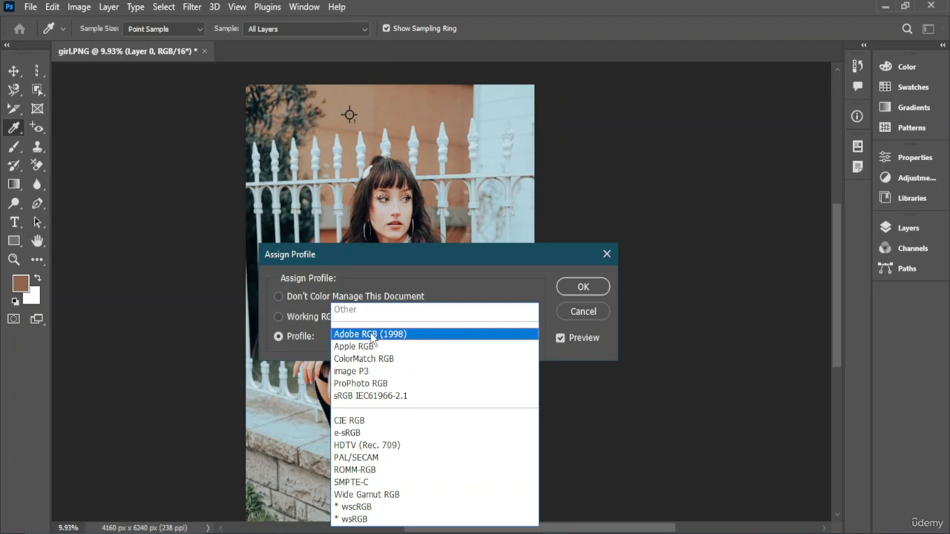
{"action": "left_click", "coordinate": [374, 334]}
{"action": "left_click", "coordinate": [499, 340]}
{"action": "left_click", "coordinate": [382, 395]}
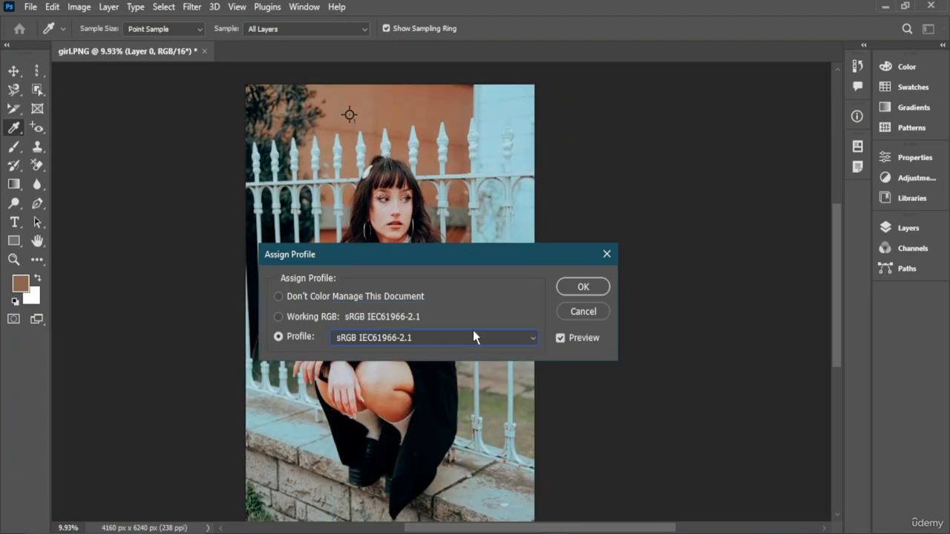
Step: Preview ProPhoto RGB and image P3, compare them with Working RGB and no color management, and confirm the profile assignment
{"action": "left_click", "coordinate": [472, 335]}
{"action": "left_click", "coordinate": [396, 384]}
{"action": "left_click", "coordinate": [447, 340]}
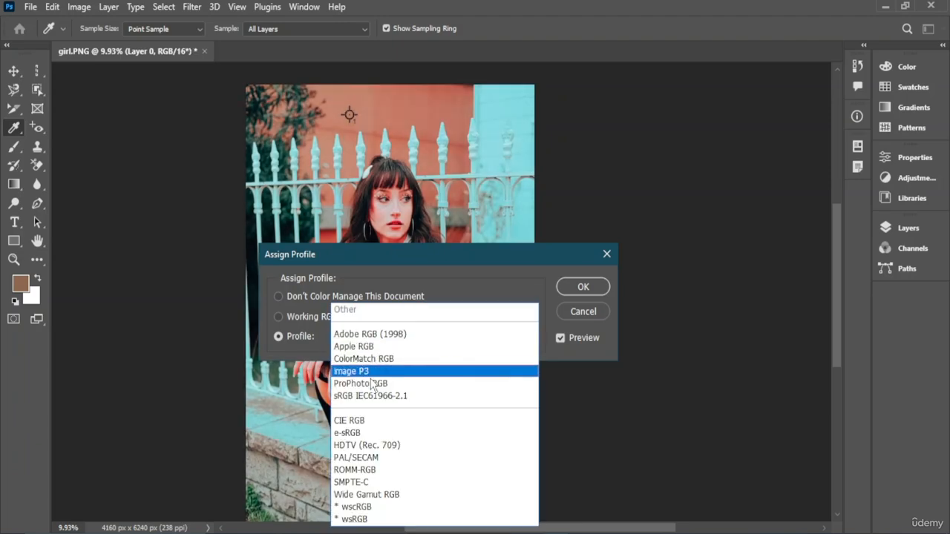
{"action": "left_click", "coordinate": [363, 371]}
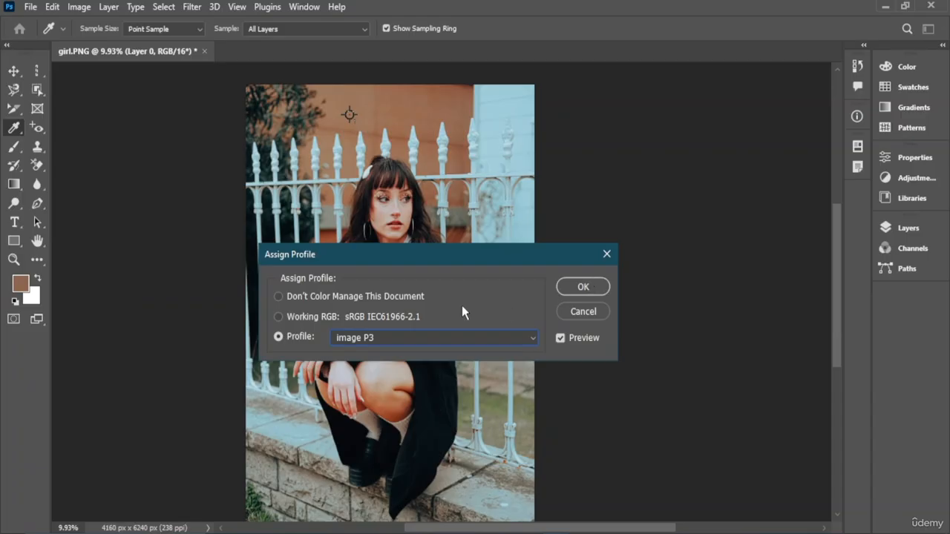
{"action": "left_click", "coordinate": [278, 317]}
{"action": "left_click", "coordinate": [279, 297]}
{"action": "left_click", "coordinate": [278, 317]}
{"action": "left_click", "coordinate": [584, 287]}
{"action": "key", "text": "e"}
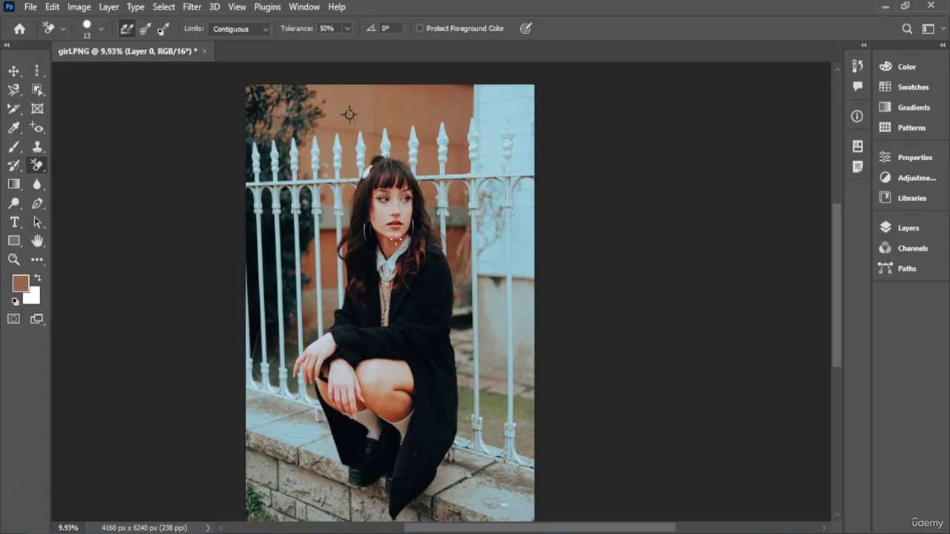
Step: Review the Workspace, History & Content Credentials, Export, Cursors, Plugins and General preferences, and close Preferences without changing any settings
{"action": "left_click", "coordinate": [51, 8]}
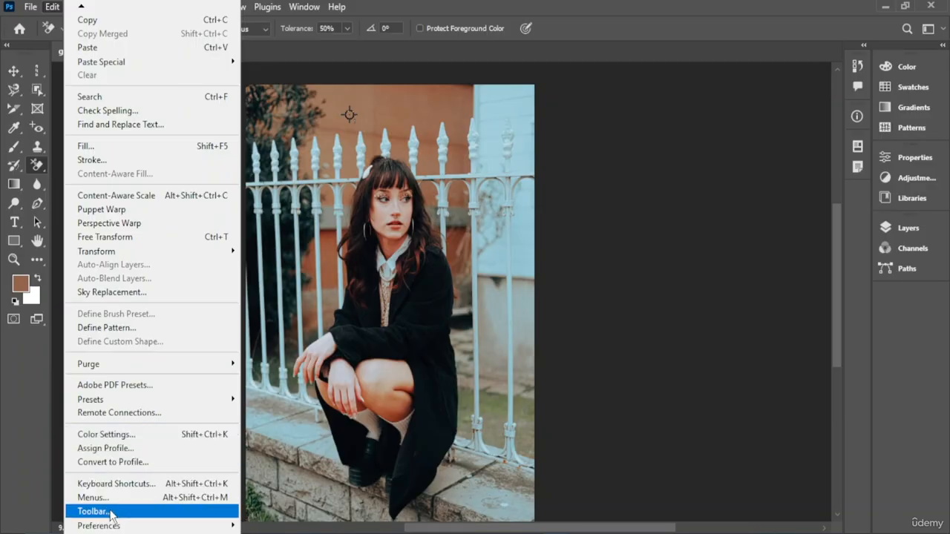
{"action": "mouse_move", "coordinate": [137, 525]}
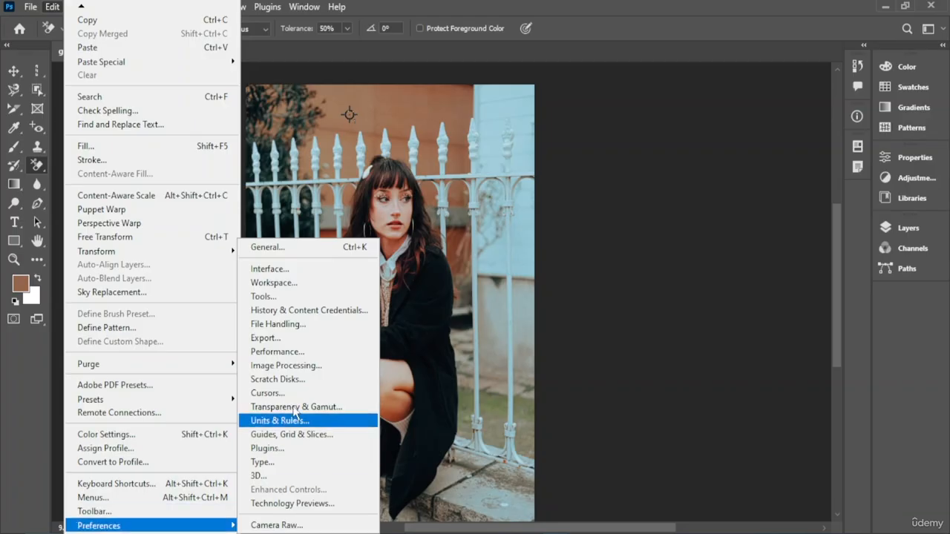
{"action": "left_click", "coordinate": [299, 289]}
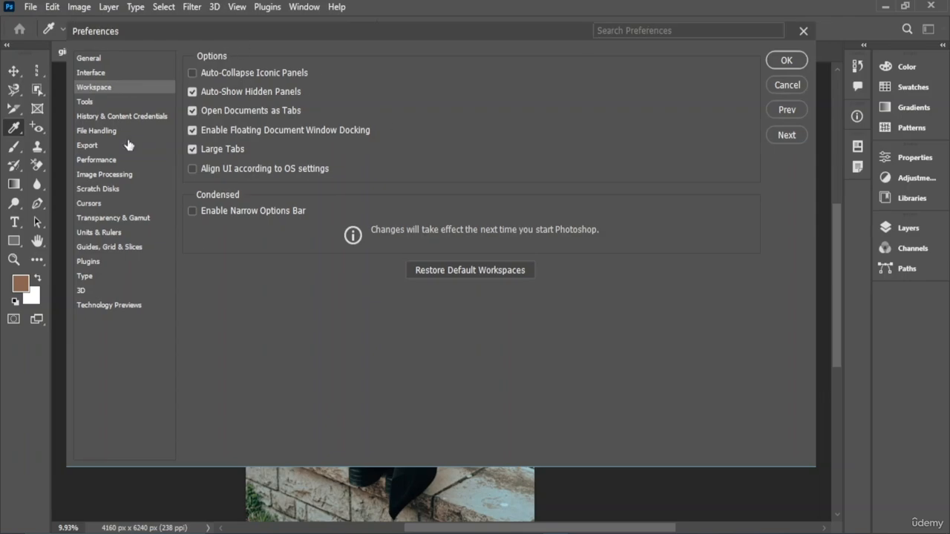
{"action": "left_click", "coordinate": [99, 117]}
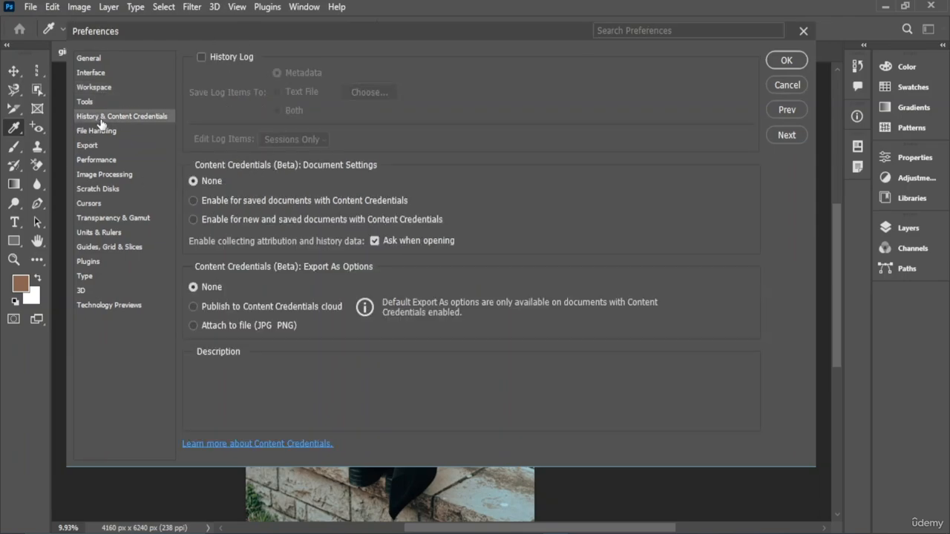
{"action": "left_click", "coordinate": [100, 146]}
{"action": "left_click", "coordinate": [104, 203]}
{"action": "left_click", "coordinate": [95, 262]}
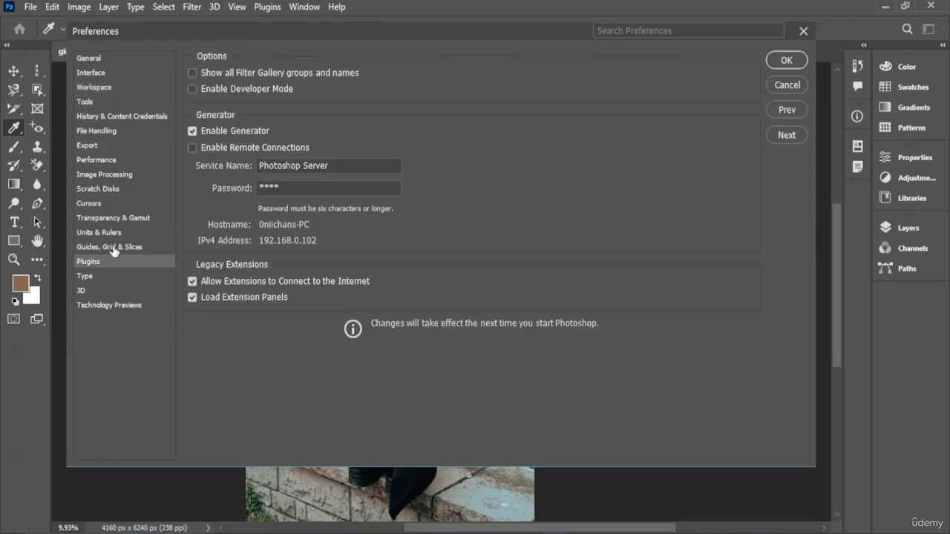
{"action": "left_click", "coordinate": [112, 60]}
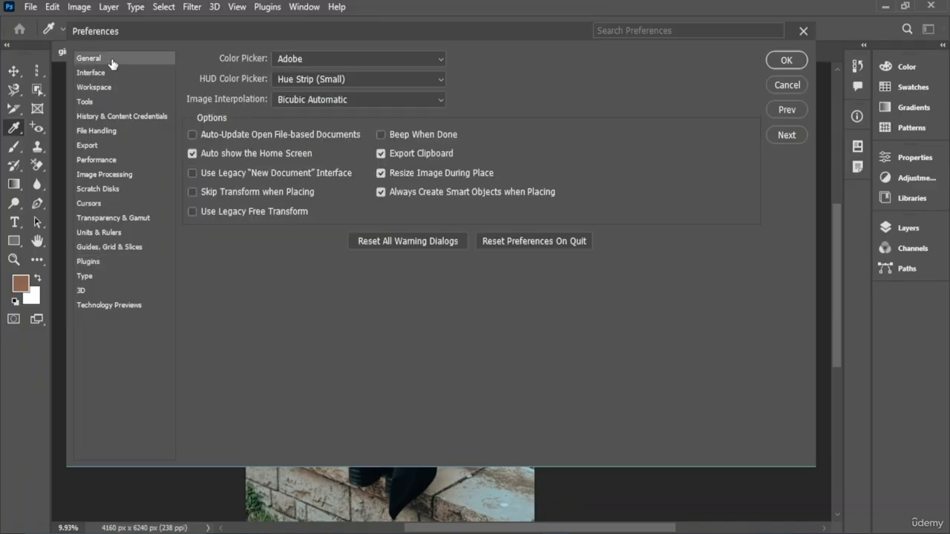
{"action": "left_click", "coordinate": [787, 61]}
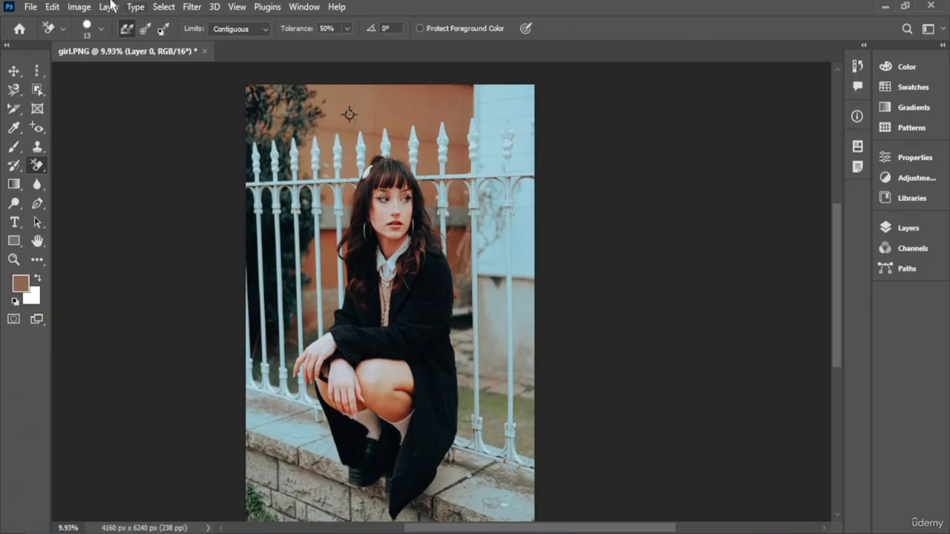
{"action": "left_click", "coordinate": [52, 7]}
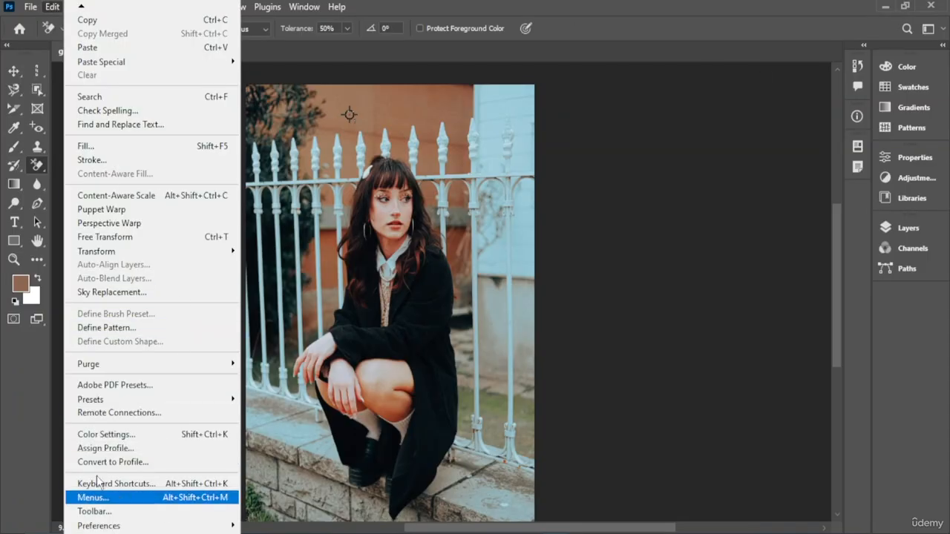
{"action": "mouse_move", "coordinate": [82, 10]}
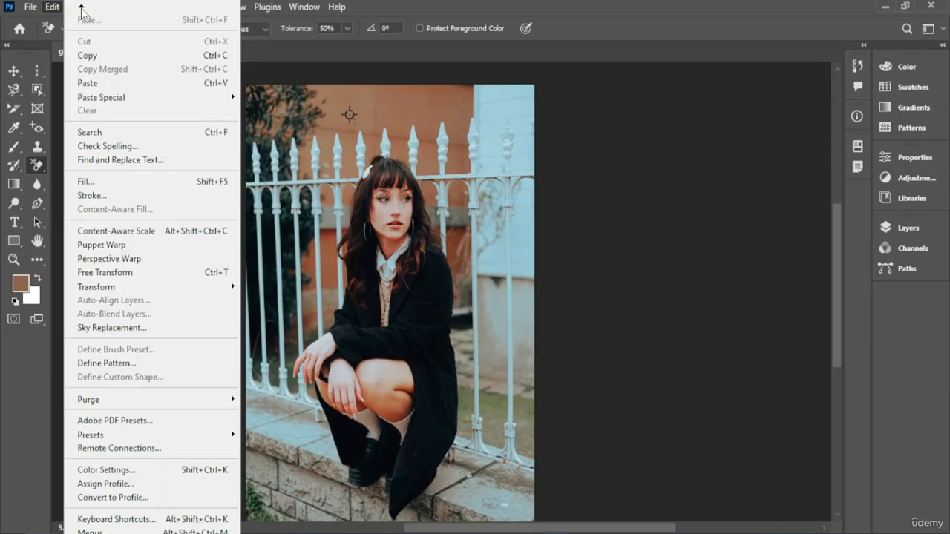
{"action": "left_click", "coordinate": [571, 152]}
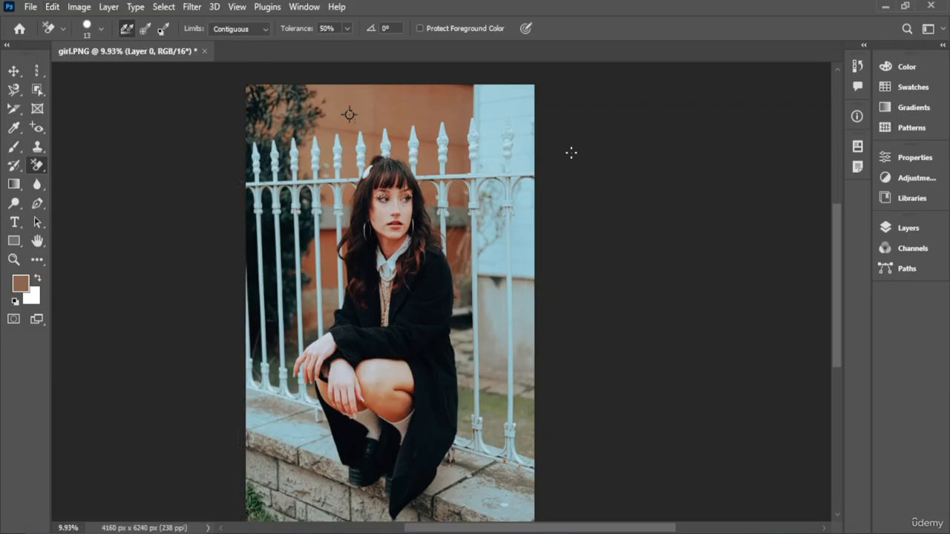